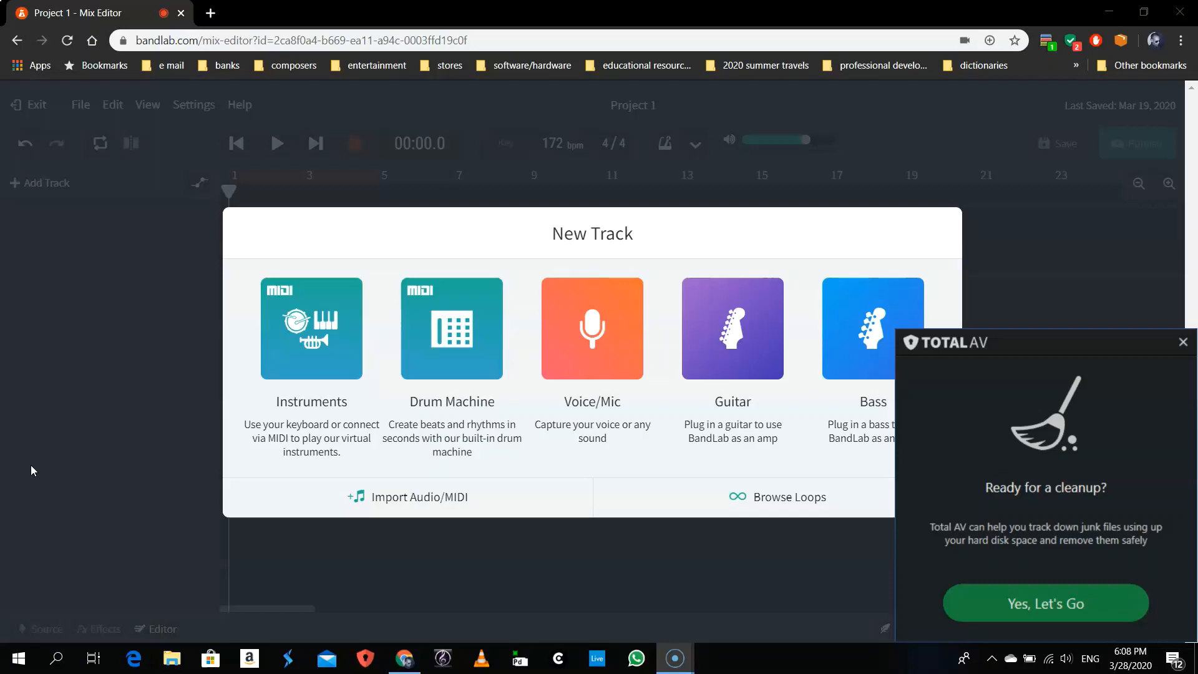
Dismiss the antivirus cleanup notification and import the audio file Cutlery.m4a as a new track
click(1182, 345)
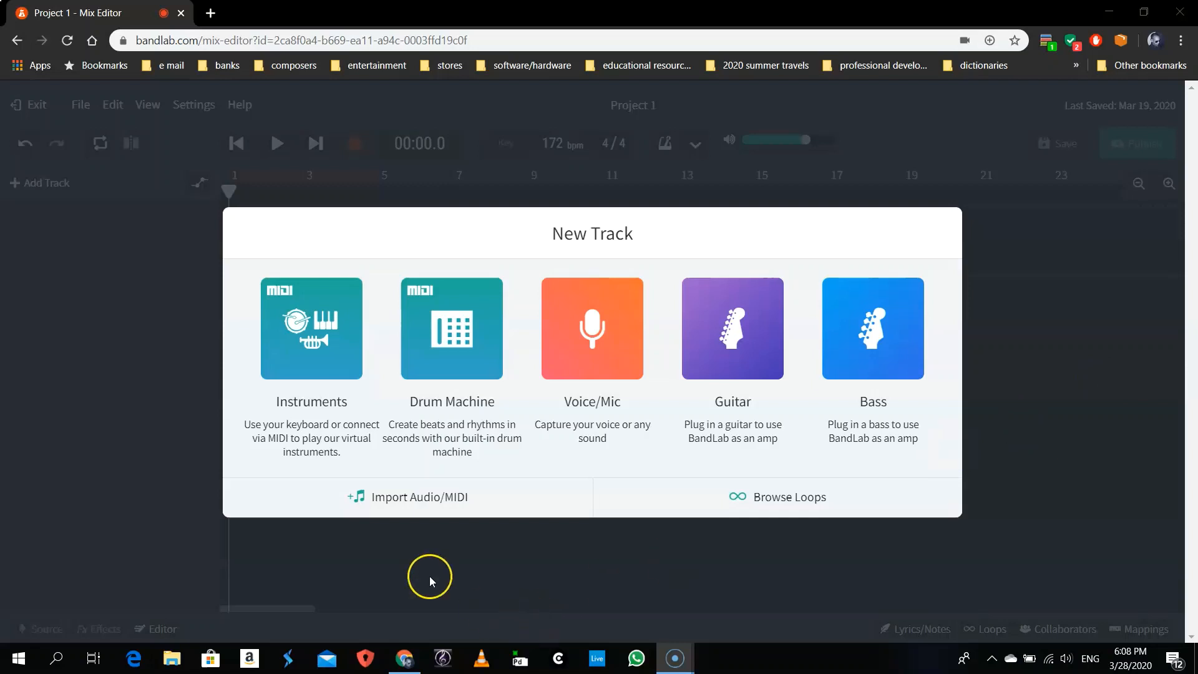
click(424, 502)
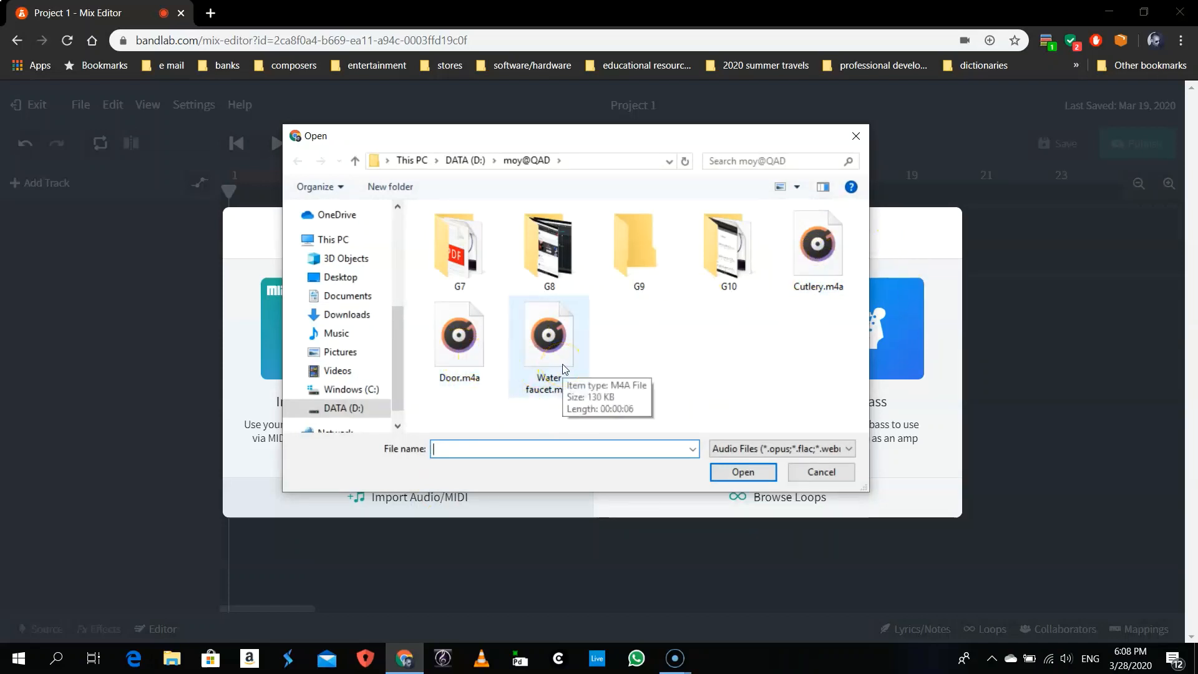
double_click(817, 250)
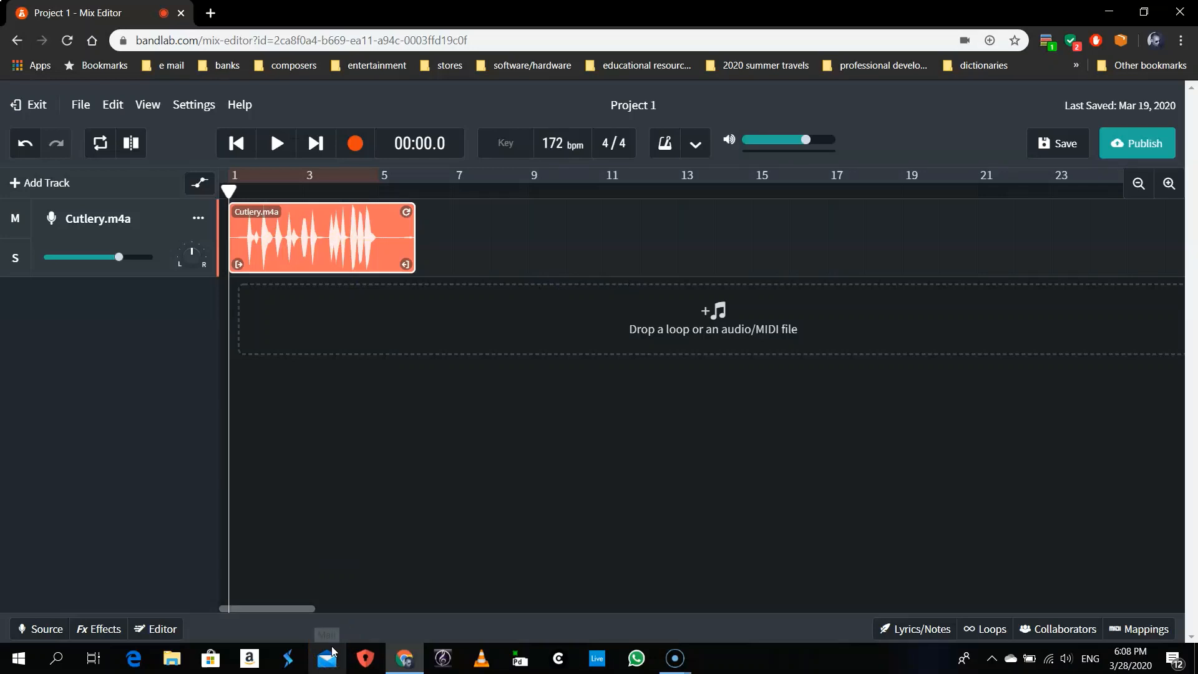
Play the Cutlery.m4a region through while raising the system volume to 78
key(space)
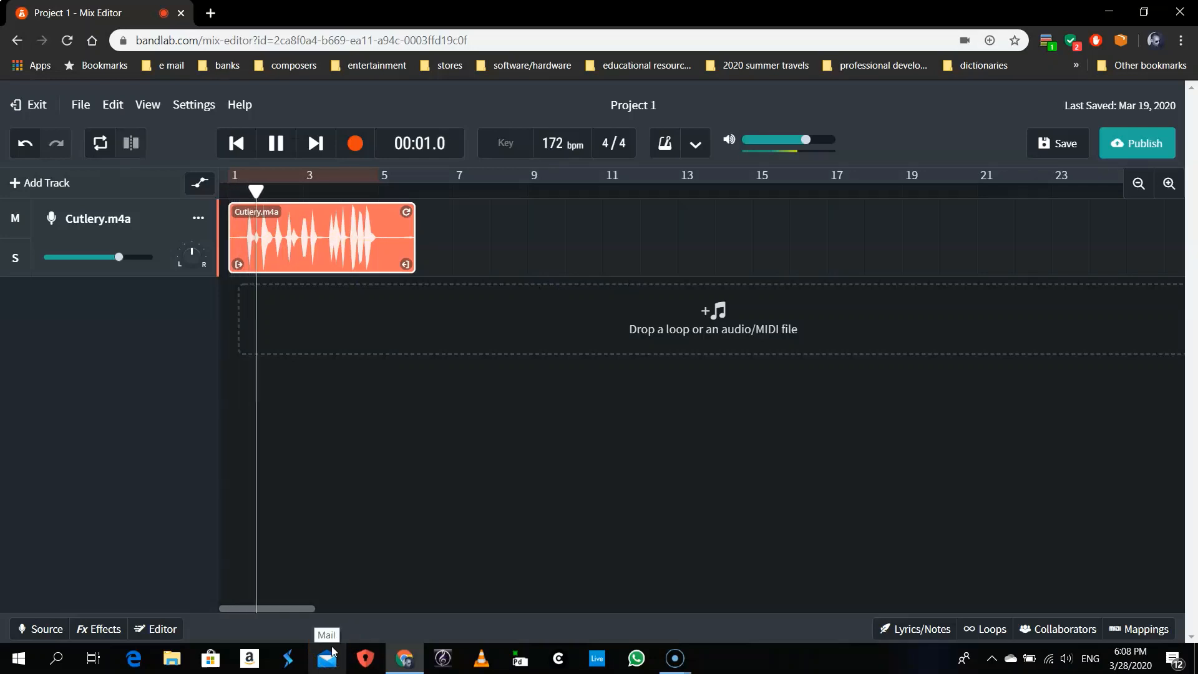
key(XF86AudioRaiseVolume)
key(XF86AudioRaiseVolume)
key(XF86AudioRaiseVolume)
key(XF86AudioRaiseVolume)
key(XF86AudioRaiseVolume)
key(XF86AudioRaiseVolume)
key(XF86AudioRaiseVolume)
key(XF86AudioRaiseVolume)
key(XF86AudioRaiseVolume)
key(XF86AudioRaiseVolume)
key(XF86AudioRaiseVolume)
key(XF86AudioRaiseVolume)
key(XF86AudioRaiseVolume)
key(XF86AudioRaiseVolume)
key(XF86AudioRaiseVolume)
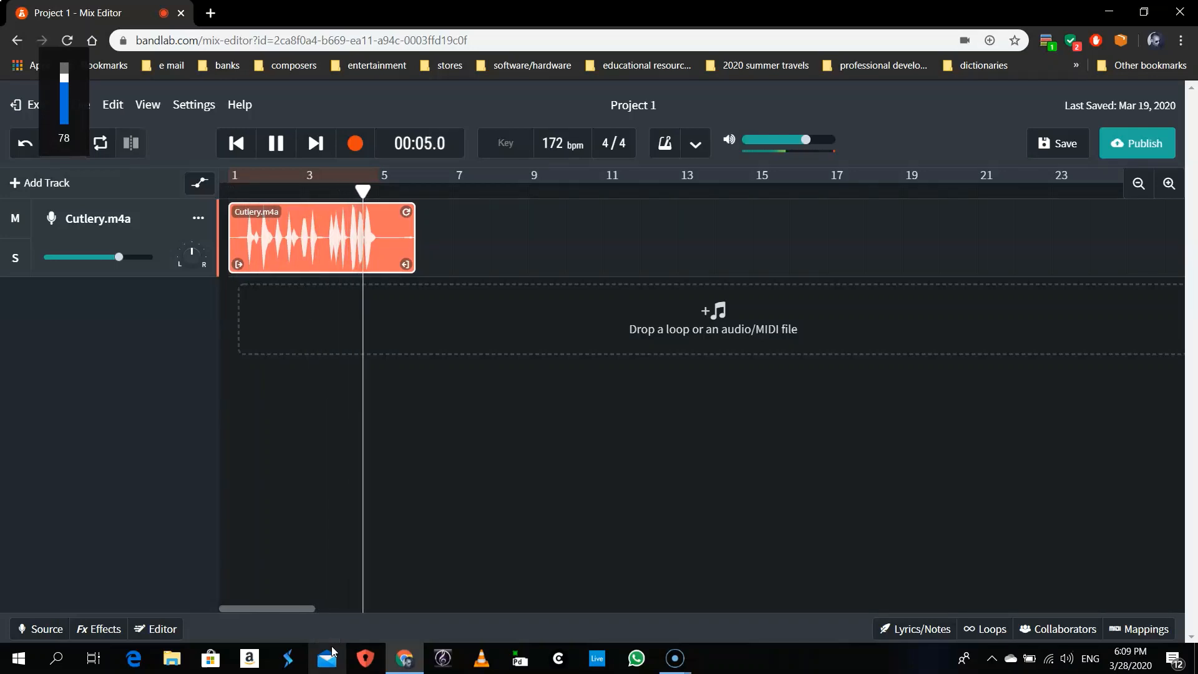
key(space)
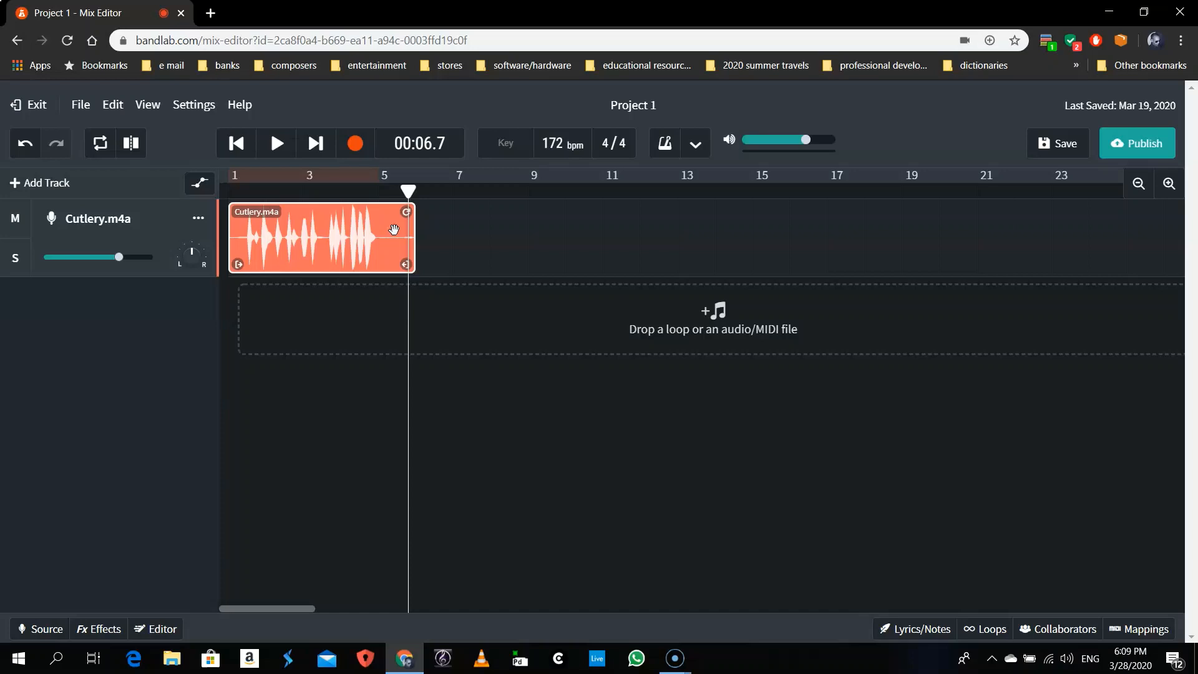
Reverse the Cutlery.m4a region and play the reversed audio from the beginning
click(391, 218)
right_click(329, 224)
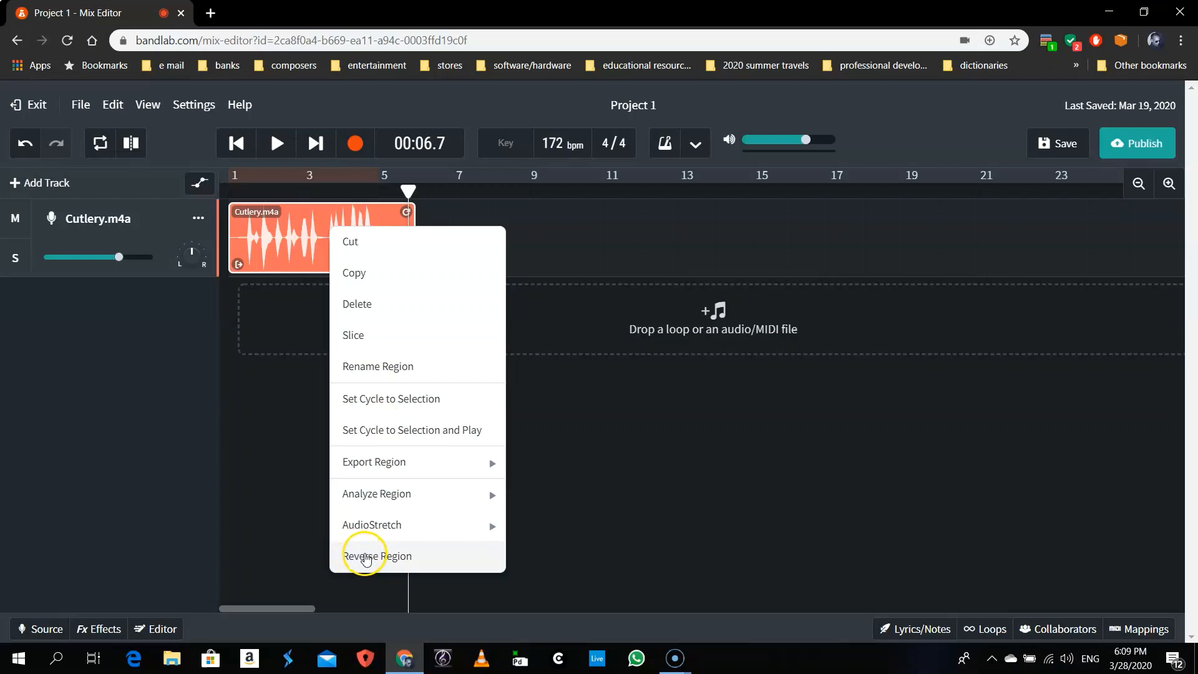
click(367, 557)
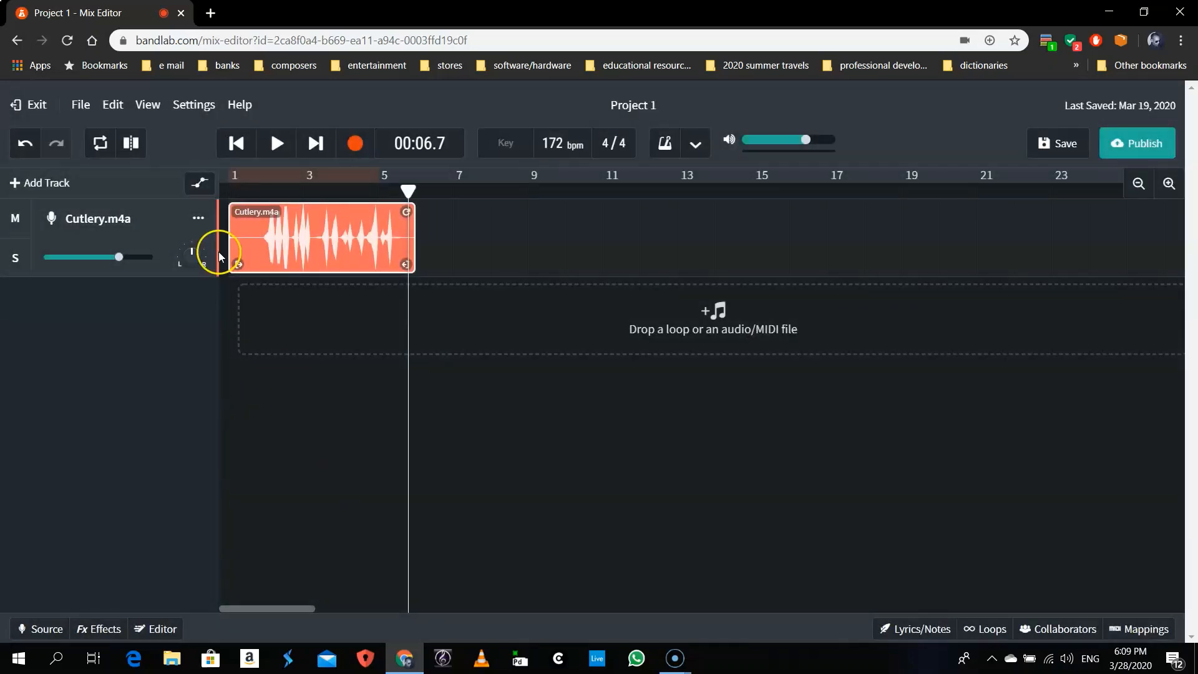
click(243, 145)
key(space)
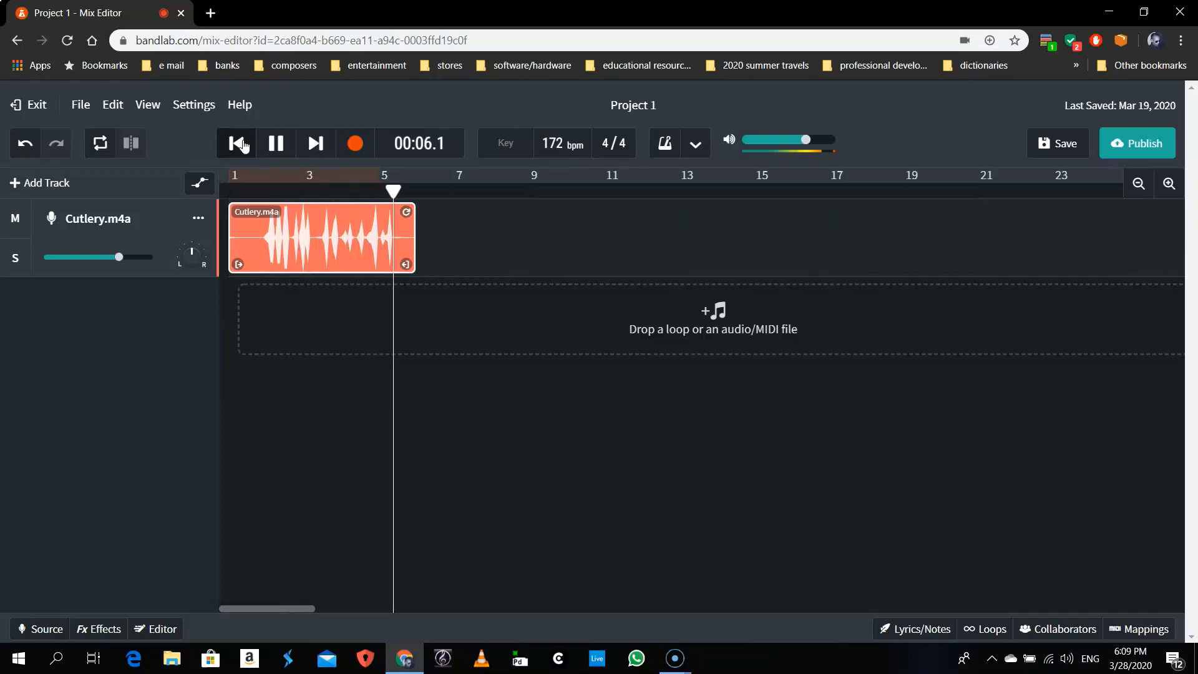
key(space)
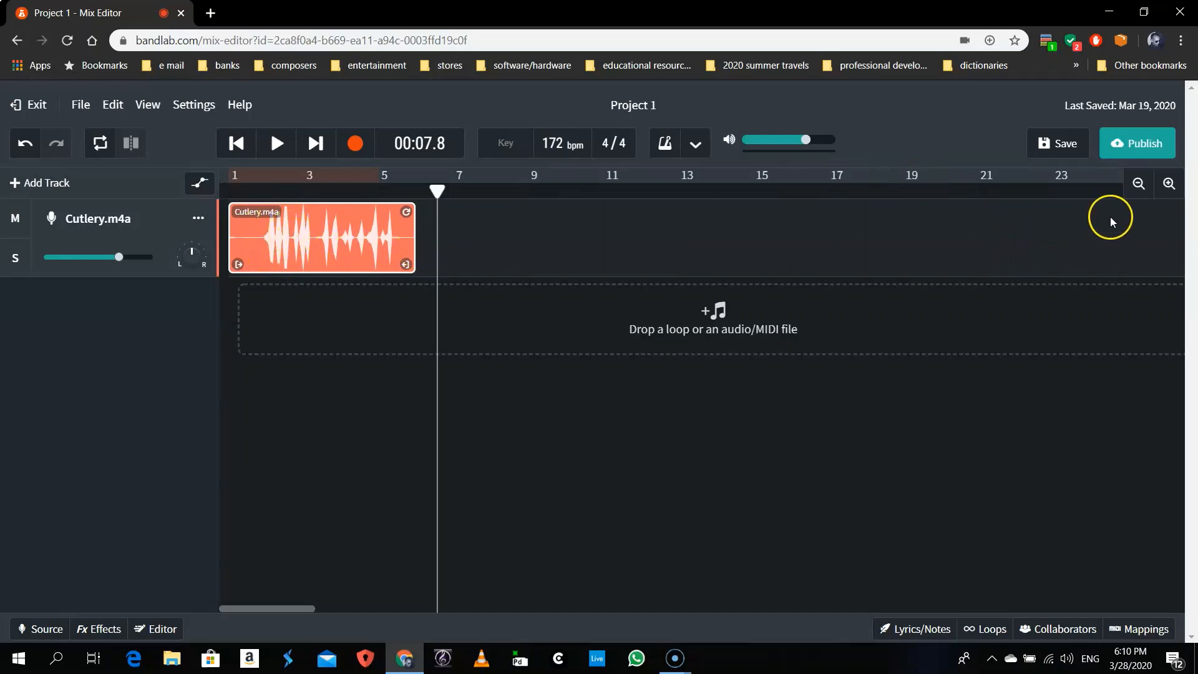
Slice the Cutlery.m4a region at about 00:01.4, just before its first sound
click(1170, 186)
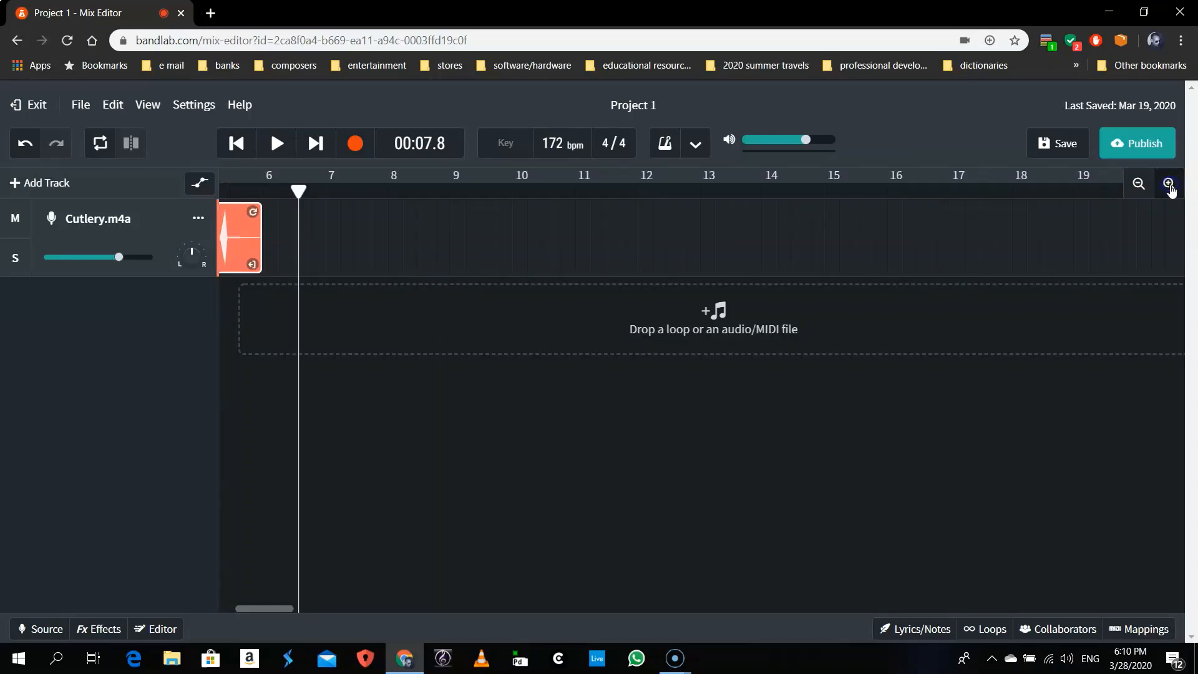
click(1169, 184)
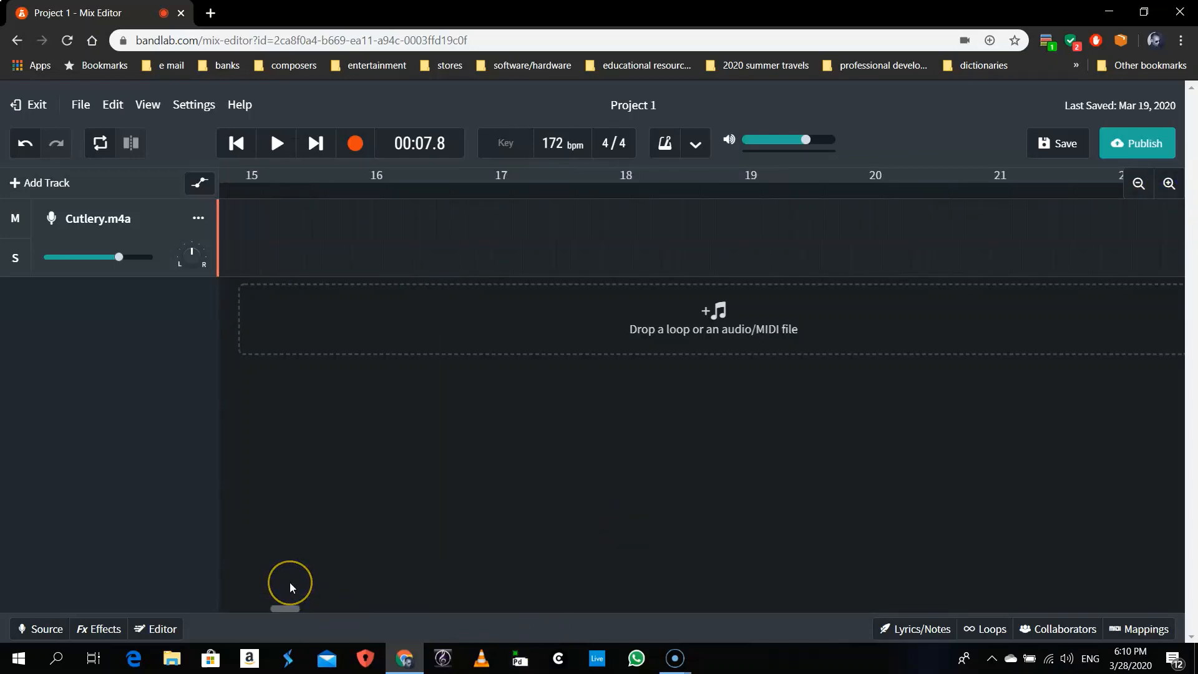
scroll(290, 588, left, 20)
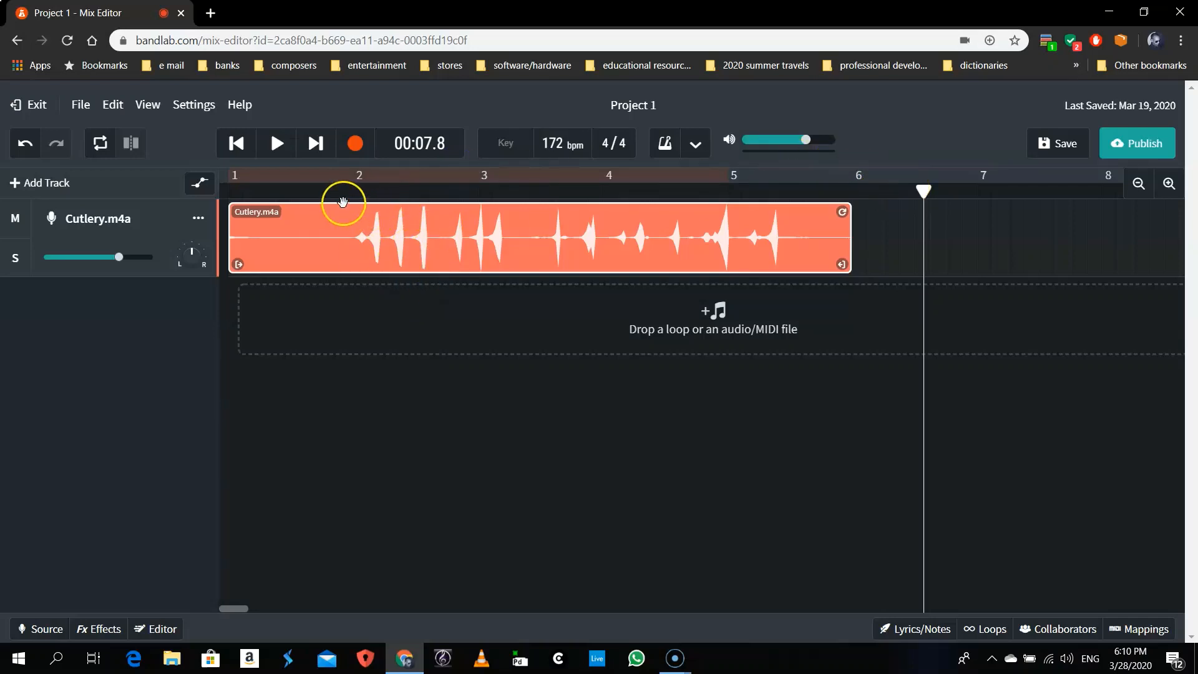
click(354, 190)
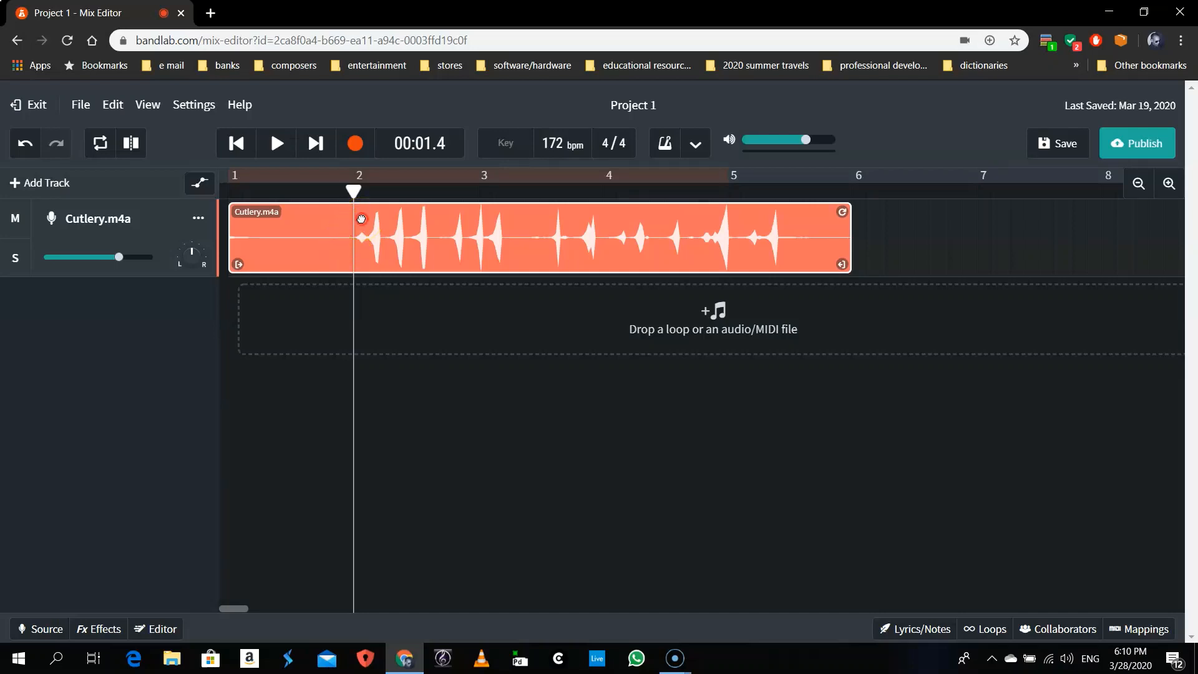
right_click(361, 219)
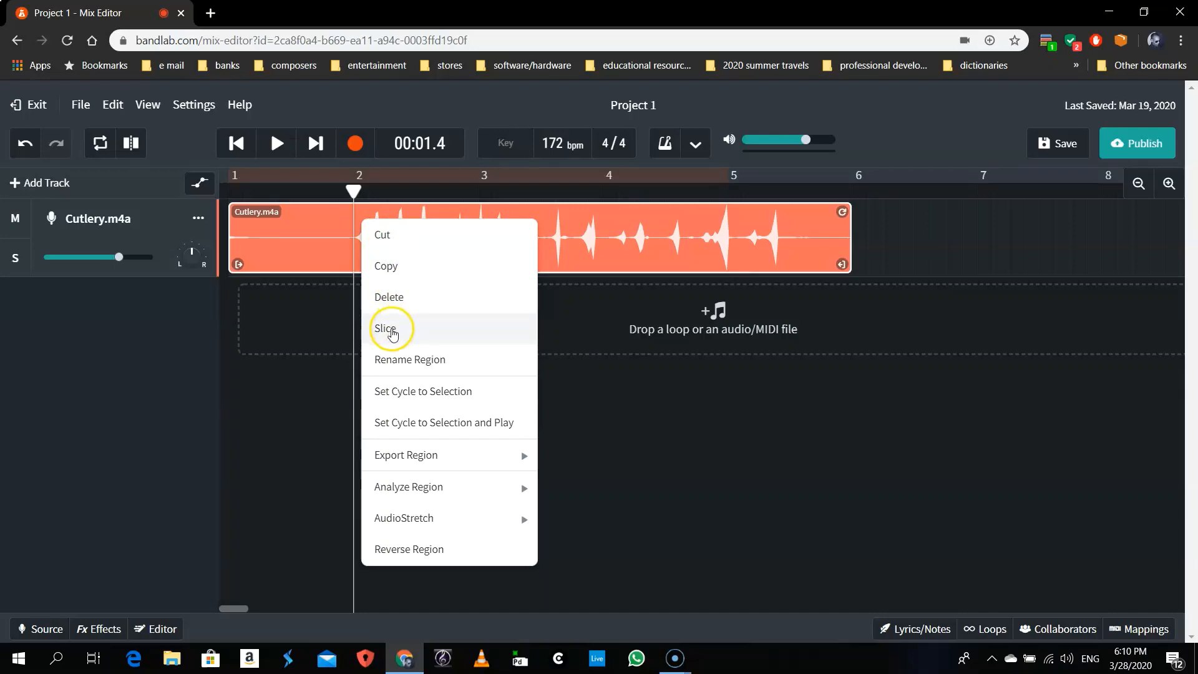
click(392, 335)
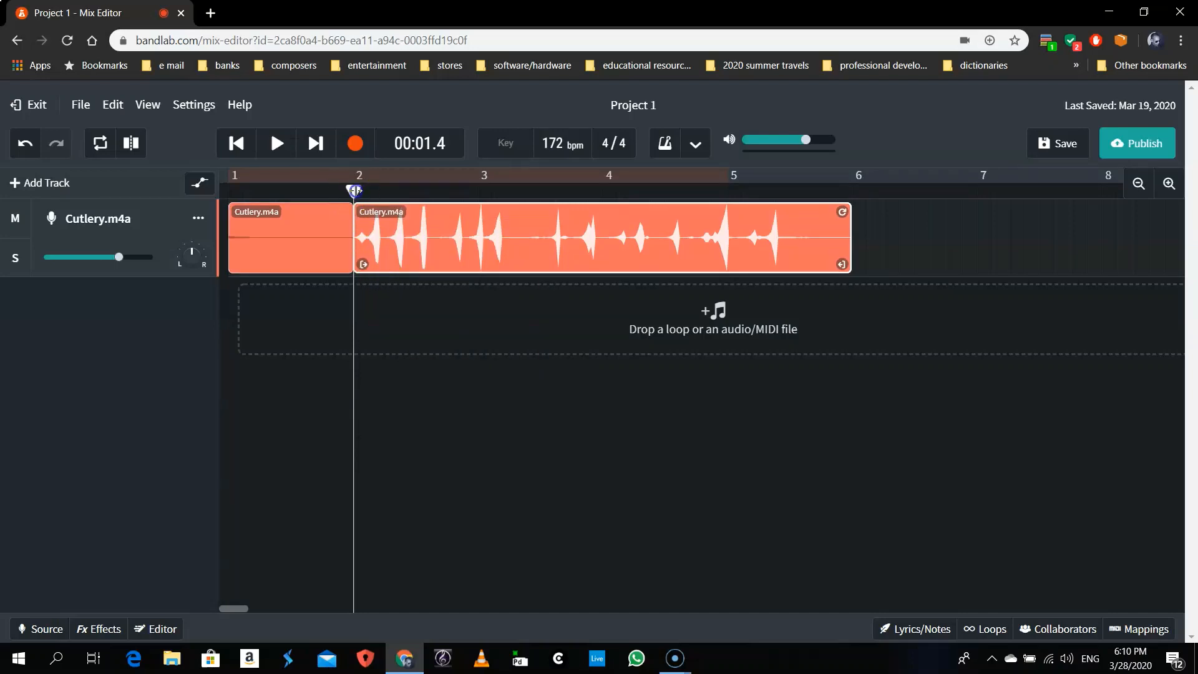
Slice the longer Cutlery.m4a region at about 00:02.3, after its third loud peak
drag(354, 191, 432, 202)
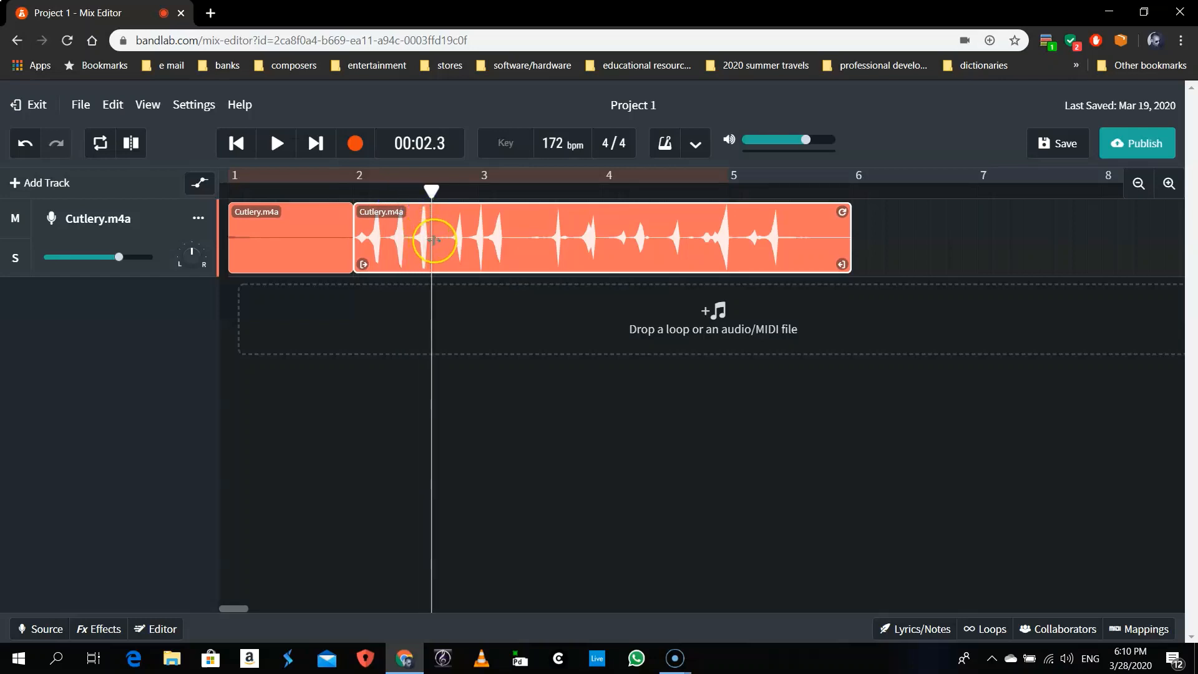
right_click(441, 231)
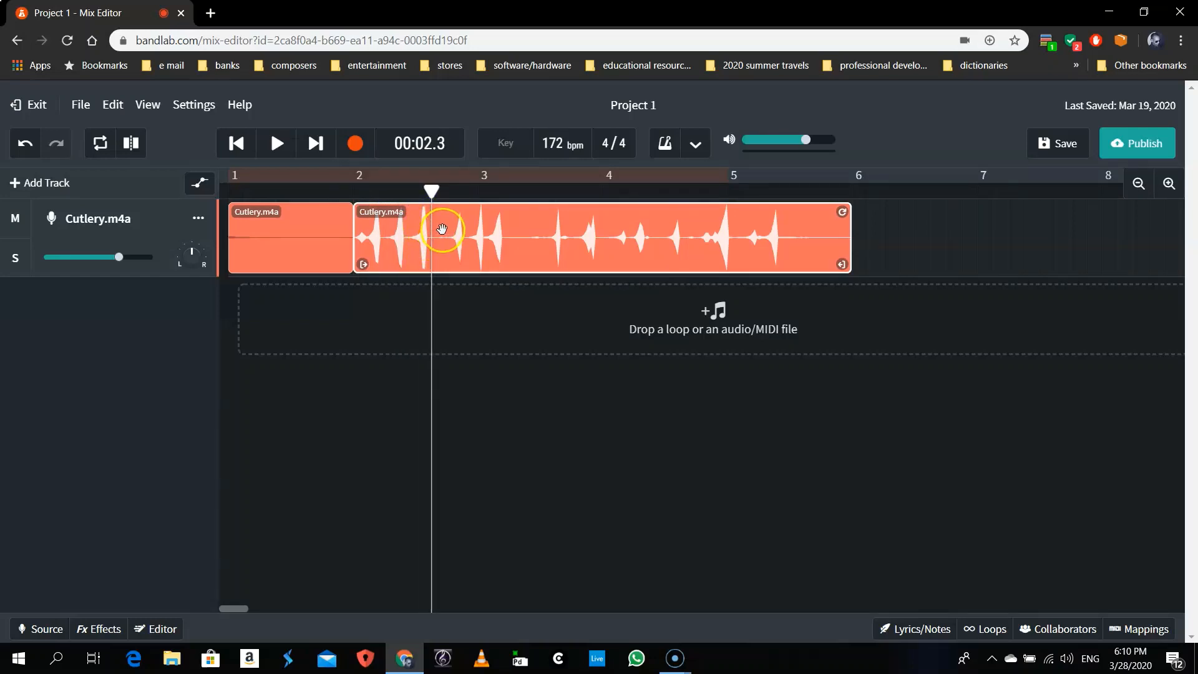
click(497, 339)
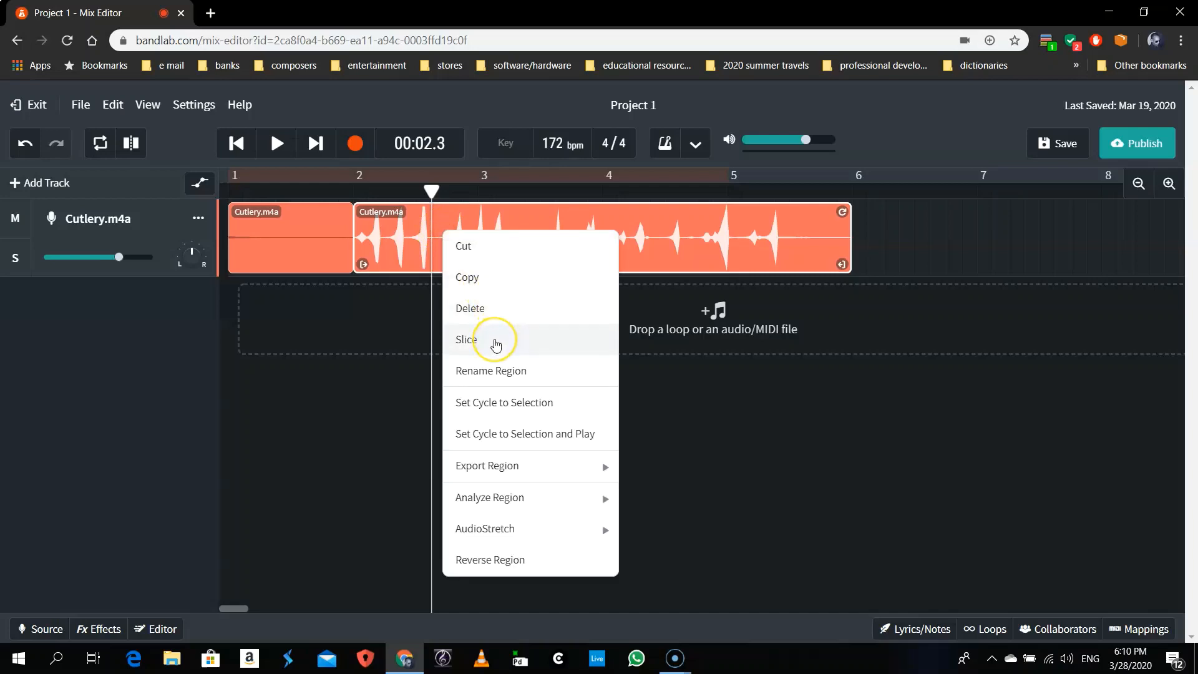
click(496, 342)
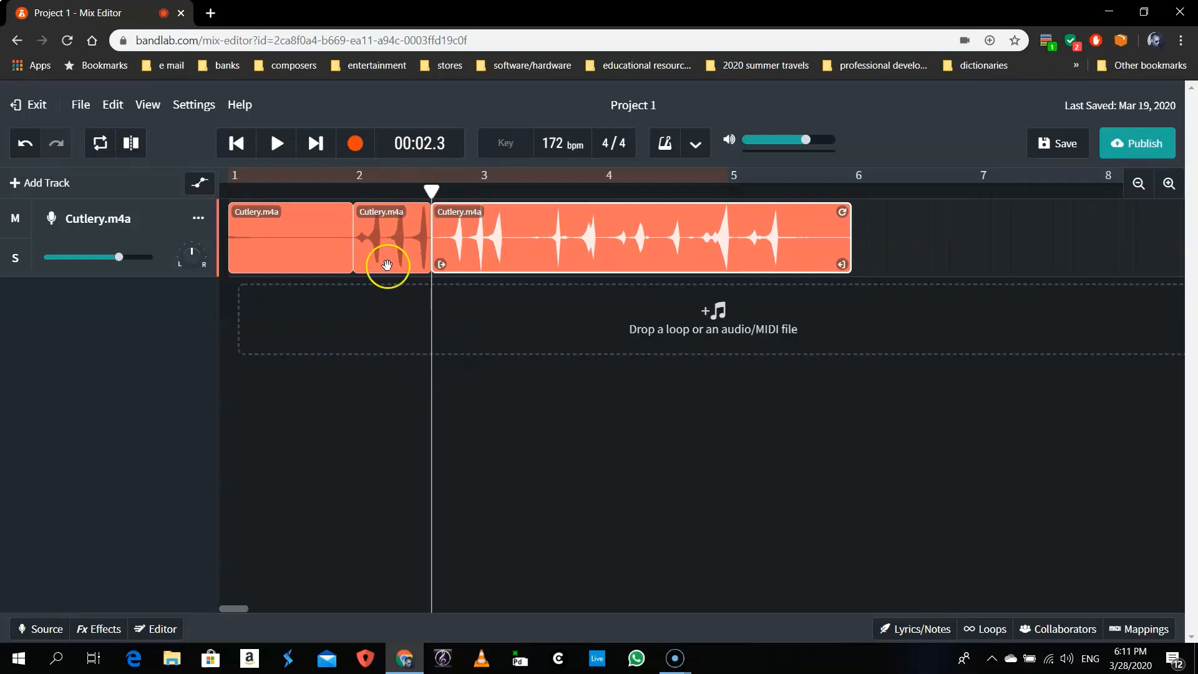
Delete the first and last Cutlery.m4a slices and move the remaining middle slice to the start of the track
click(295, 256)
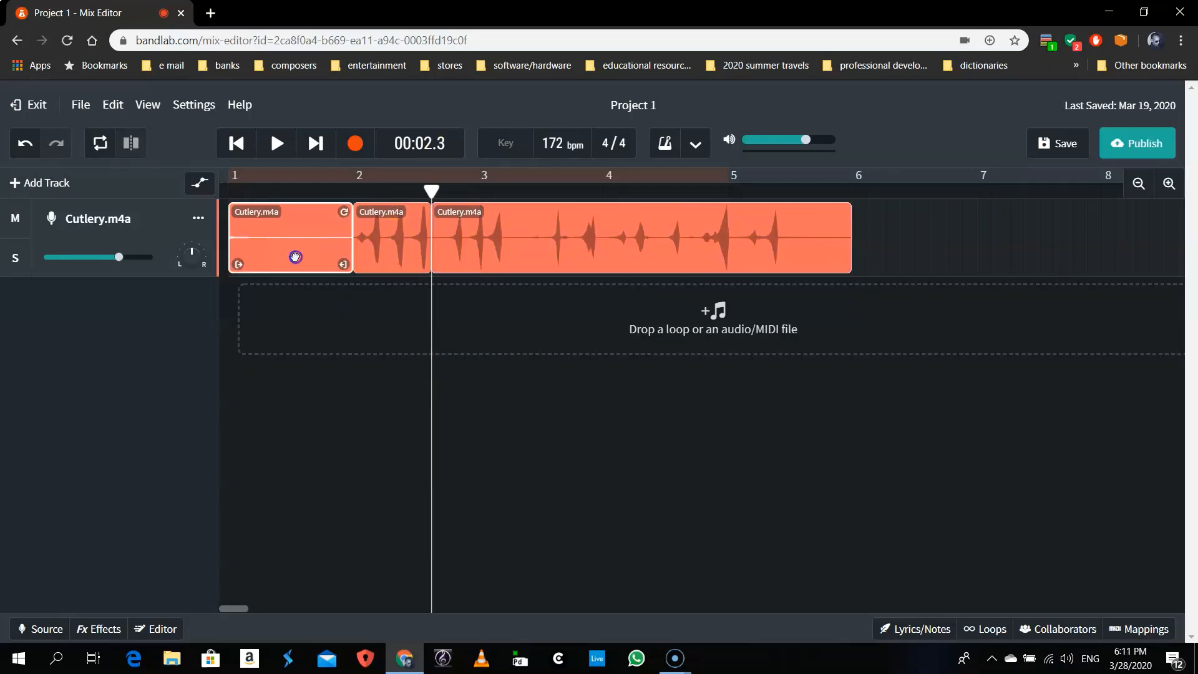
key(Delete)
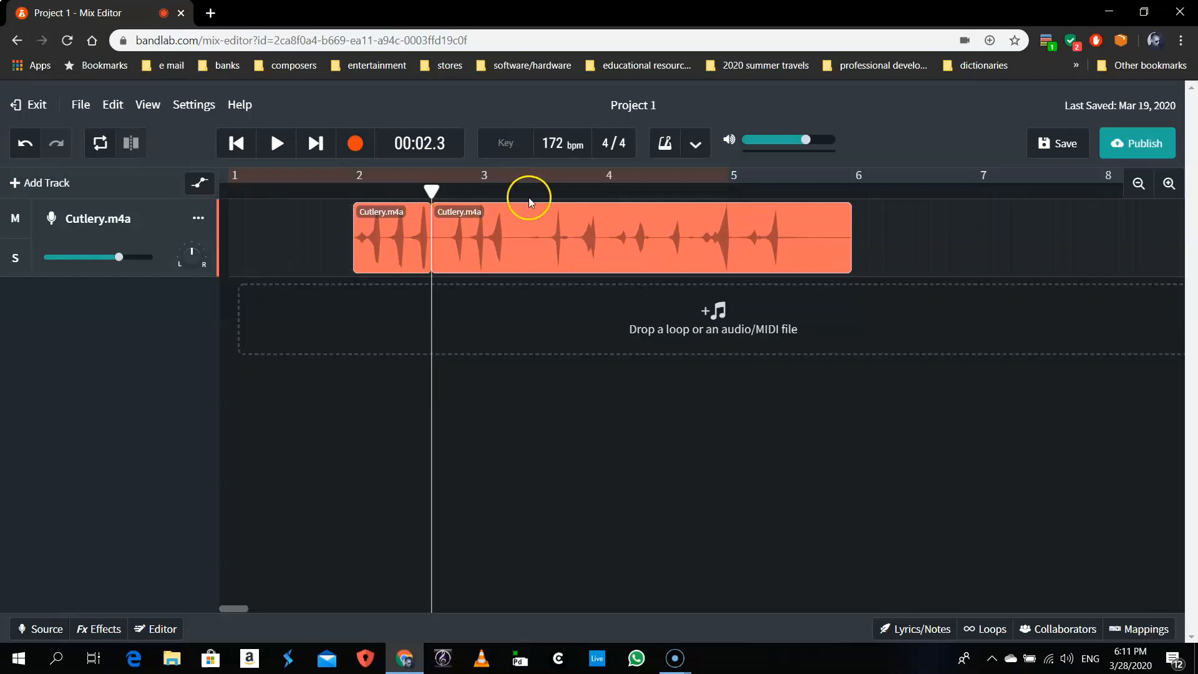
click(522, 234)
key(Delete)
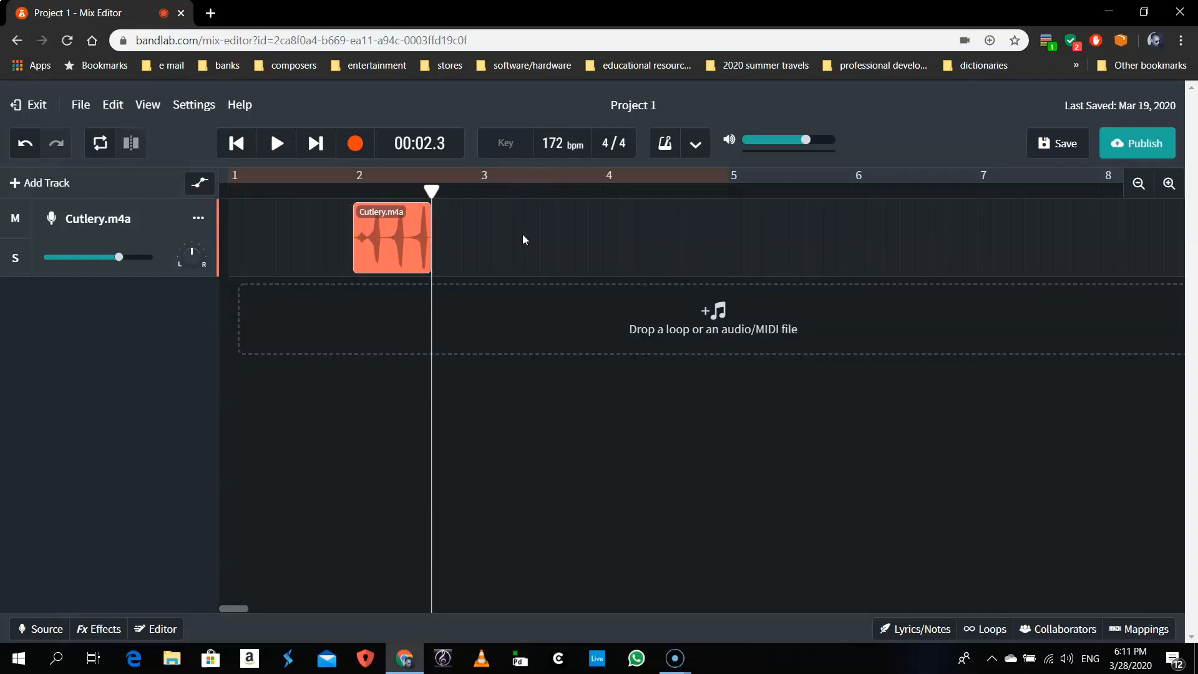
click(398, 229)
drag(398, 229, 187, 276)
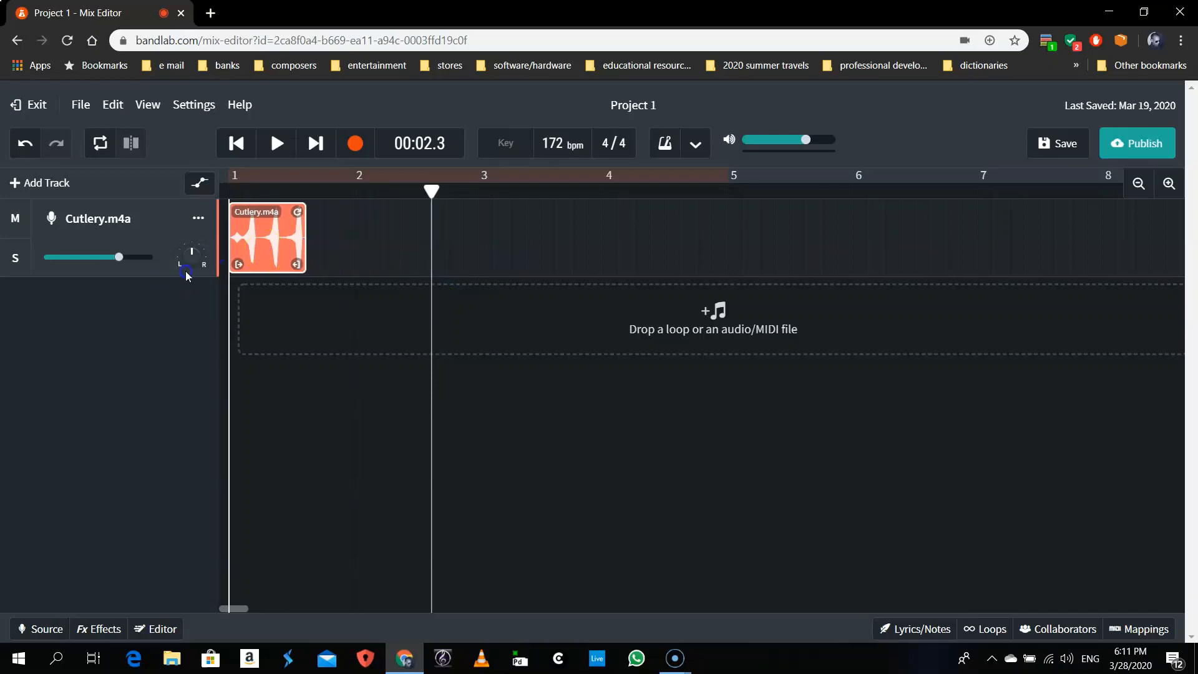
Play the trimmed Cutlery.m4a slice from the beginning twice and return the playhead to the start
click(236, 143)
key(space)
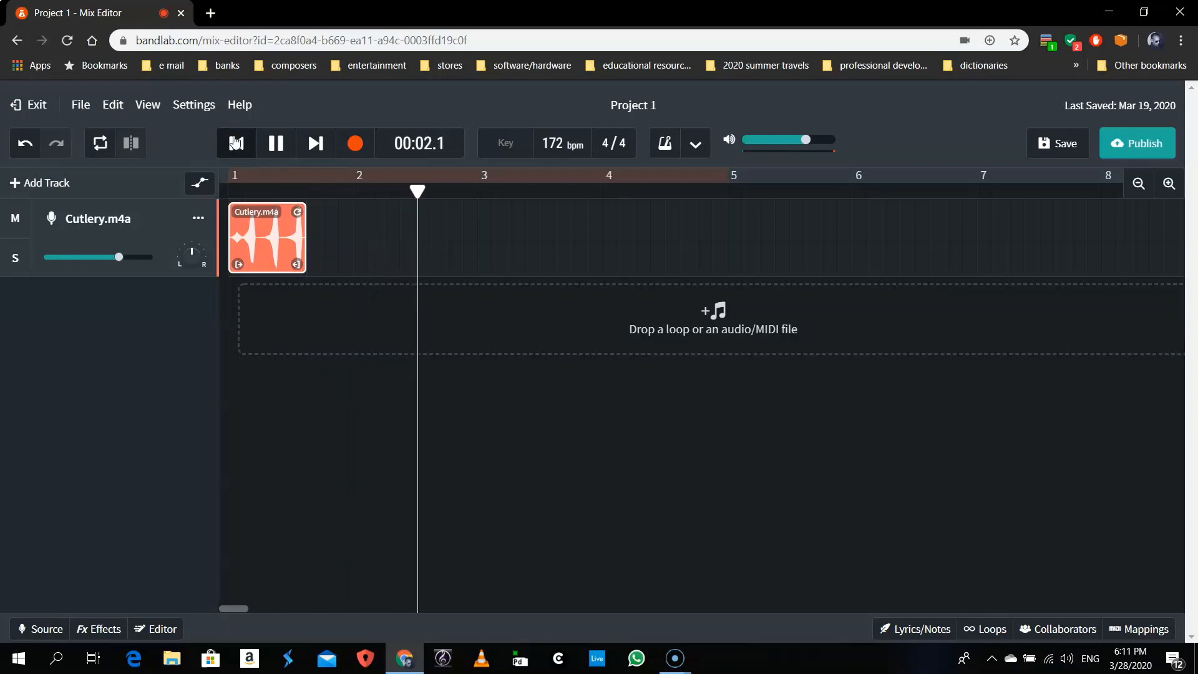
key(space)
click(236, 143)
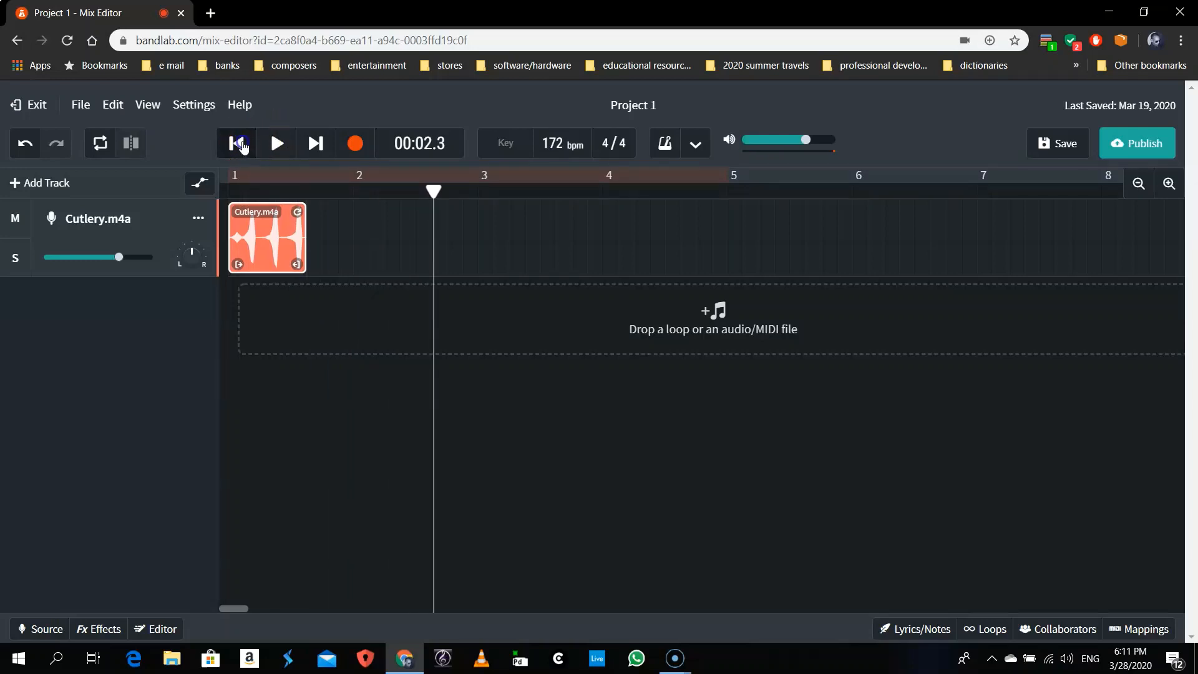
key(space)
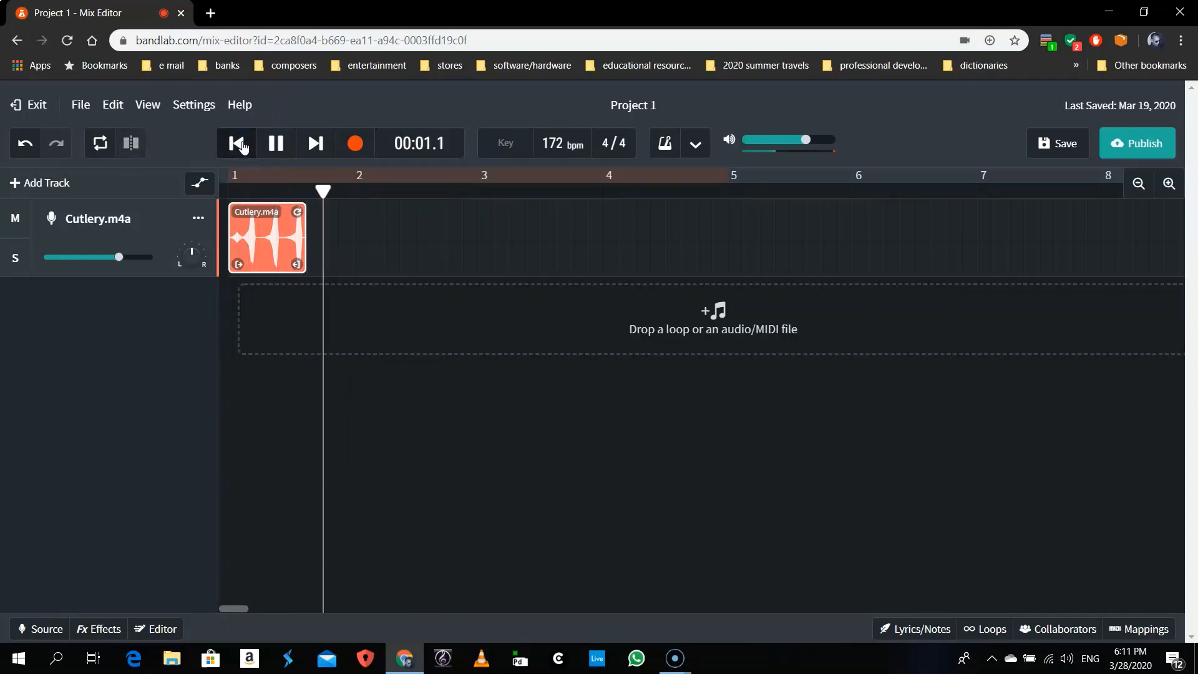
key(space)
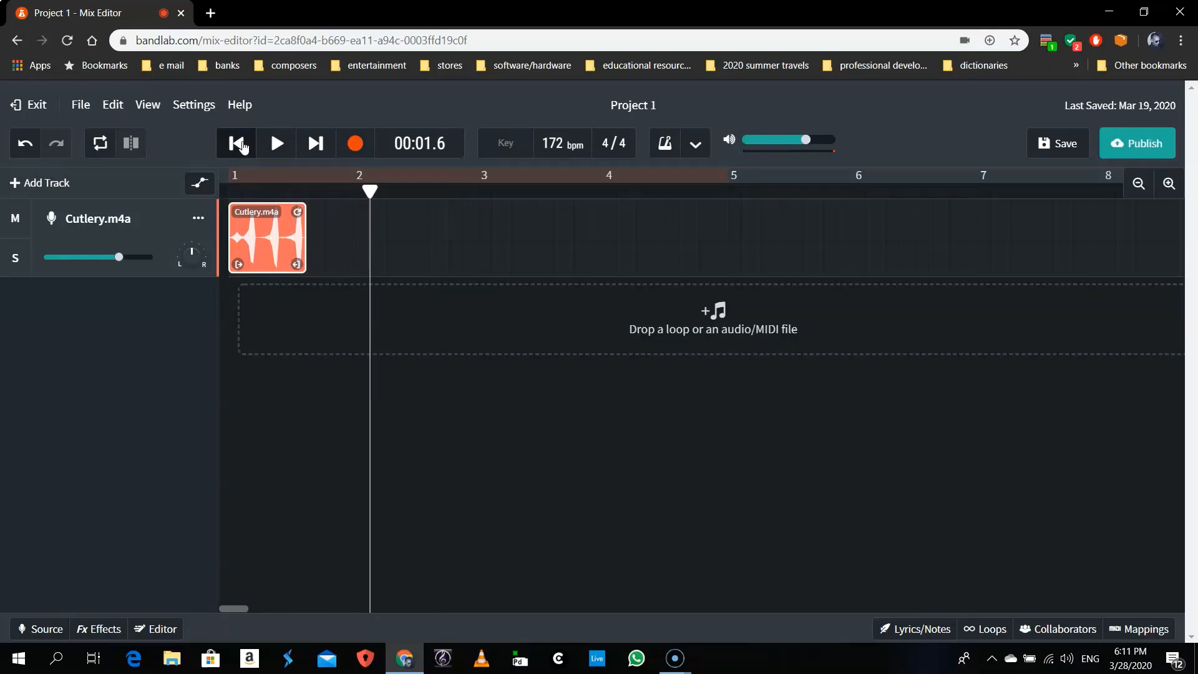
click(238, 143)
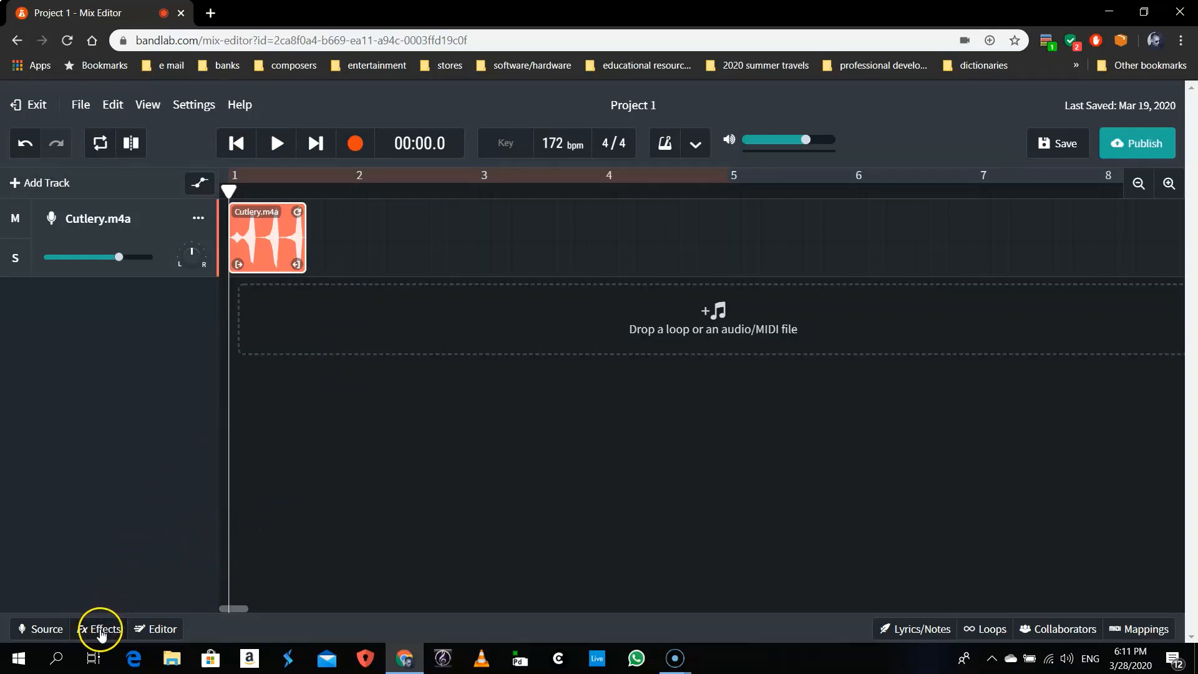
Add the Space Maker reverb to the Cutlery.m4a track, raise its Mix to roughly three quarters, and play the result
click(99, 630)
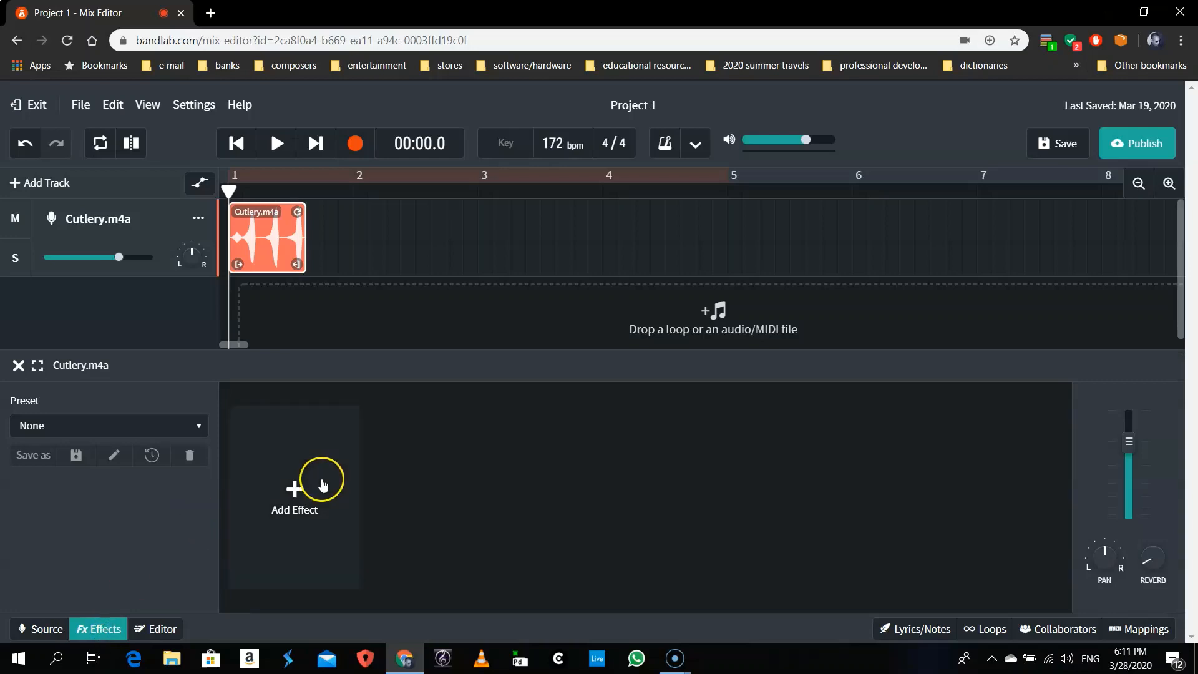
click(284, 499)
mouse_move(289, 496)
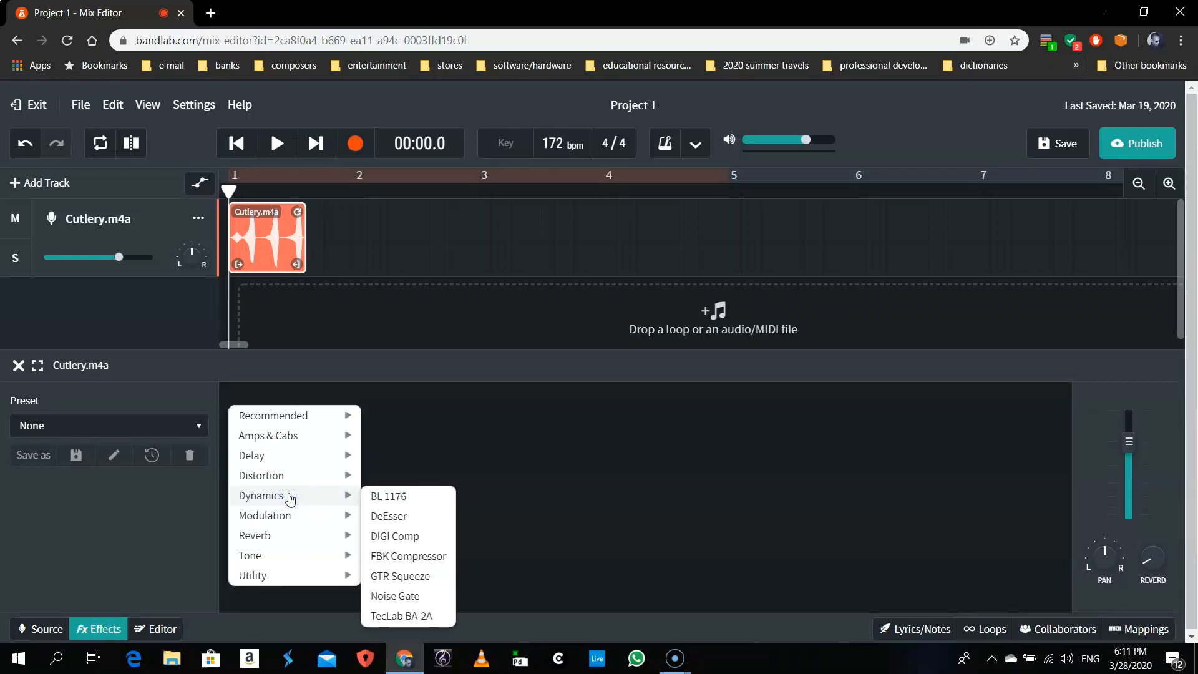
mouse_move(286, 534)
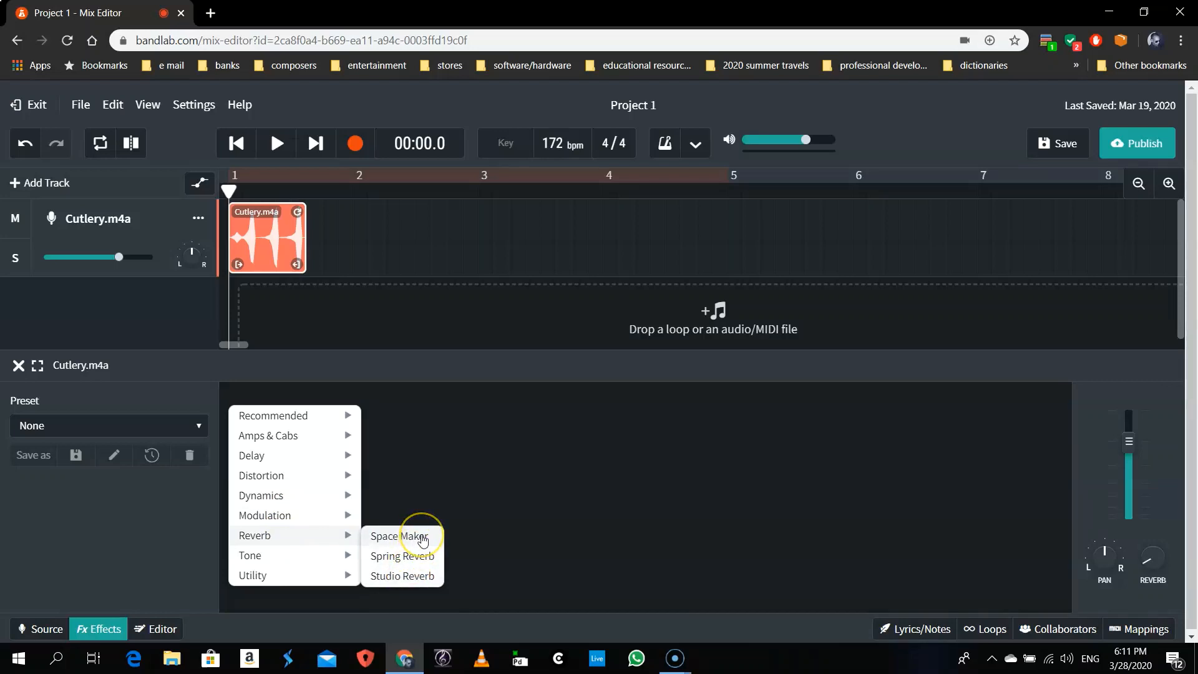
click(422, 536)
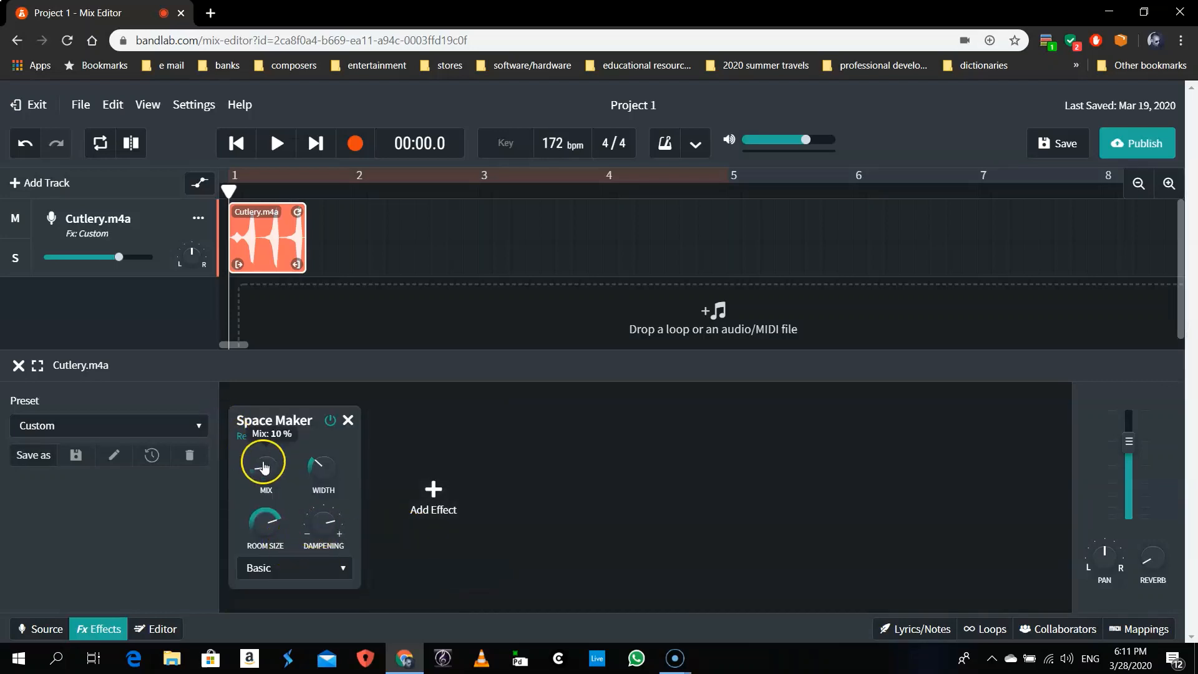
click(264, 468)
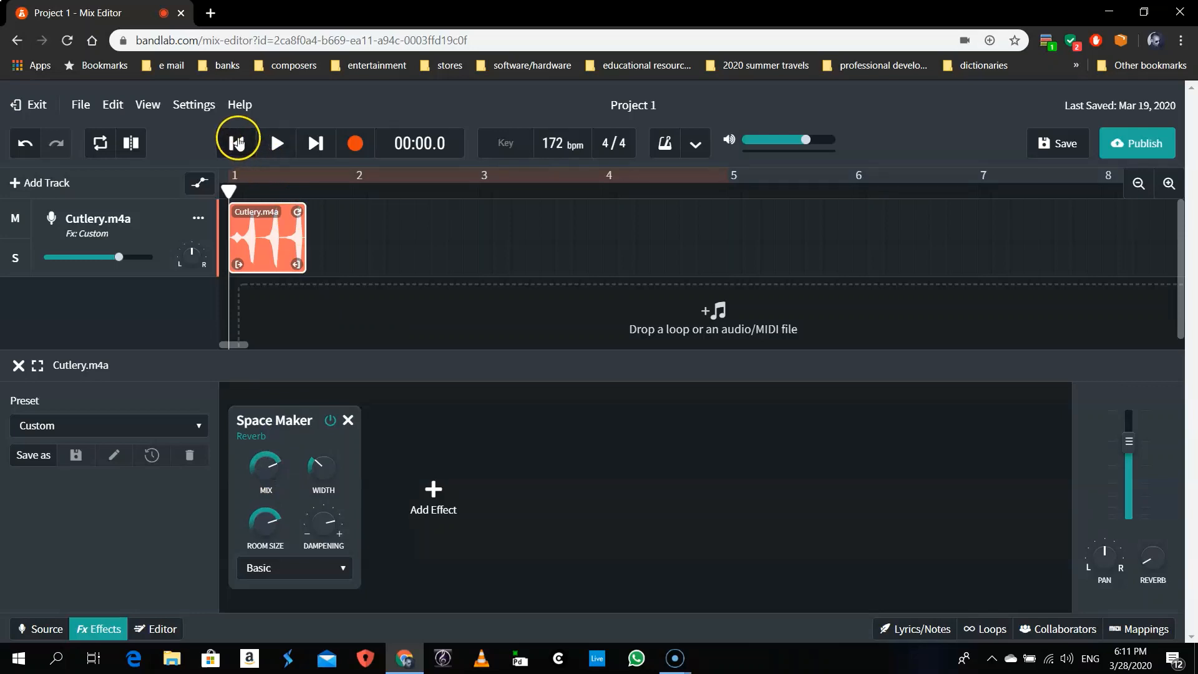
key(space)
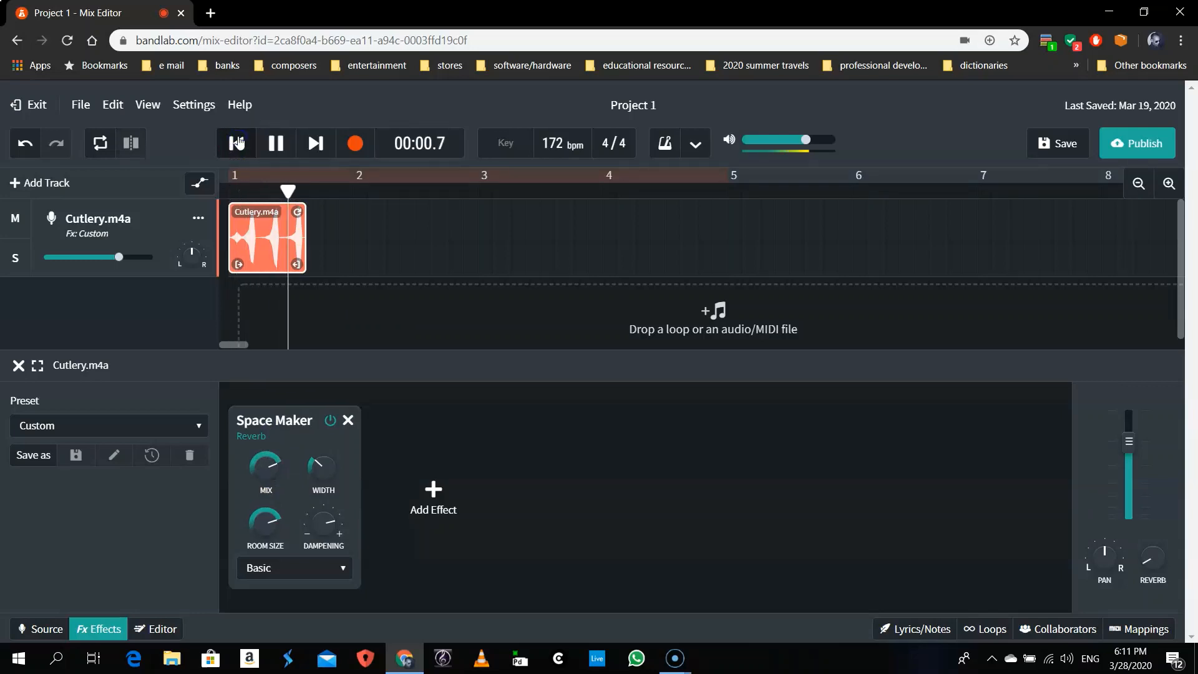
Stop playback, set the Space Maker reverb type to Church, and play the Cutlery.m4a slice from the beginning
key(space)
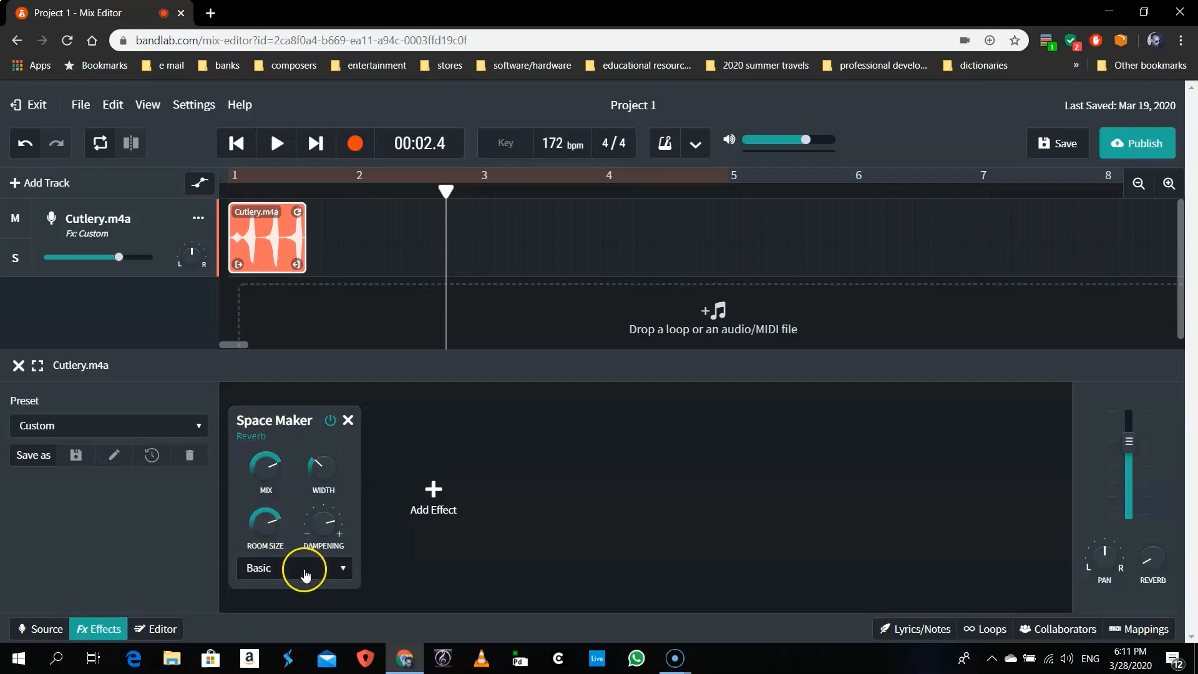
click(306, 572)
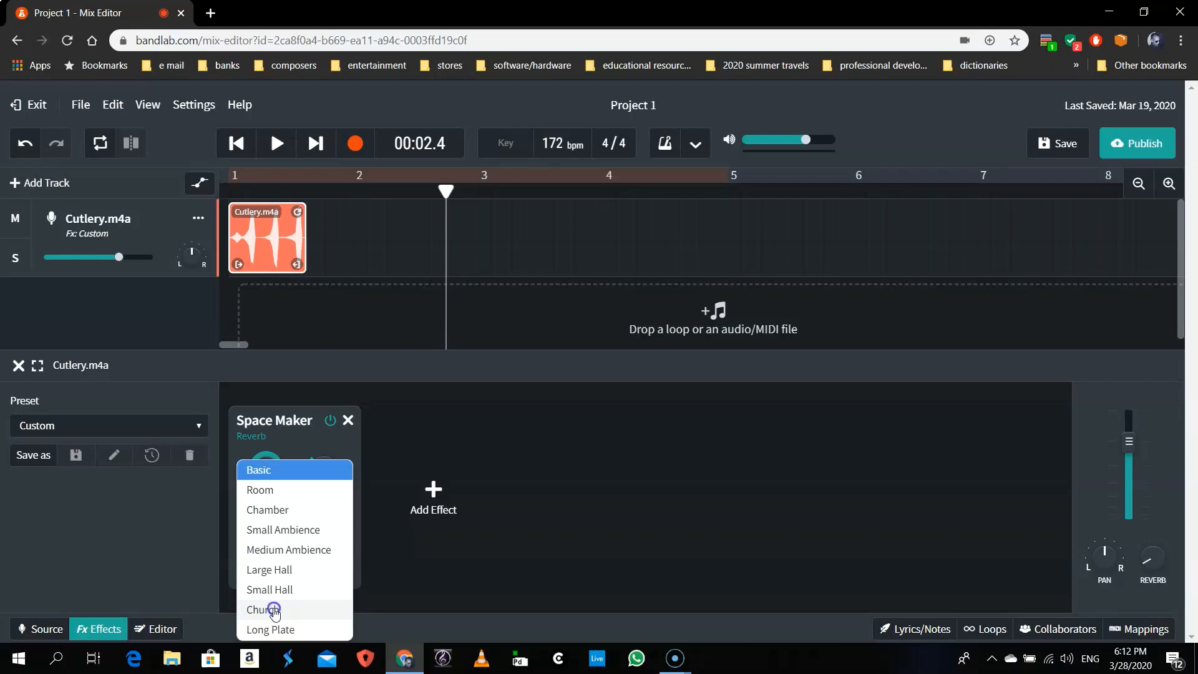
click(274, 610)
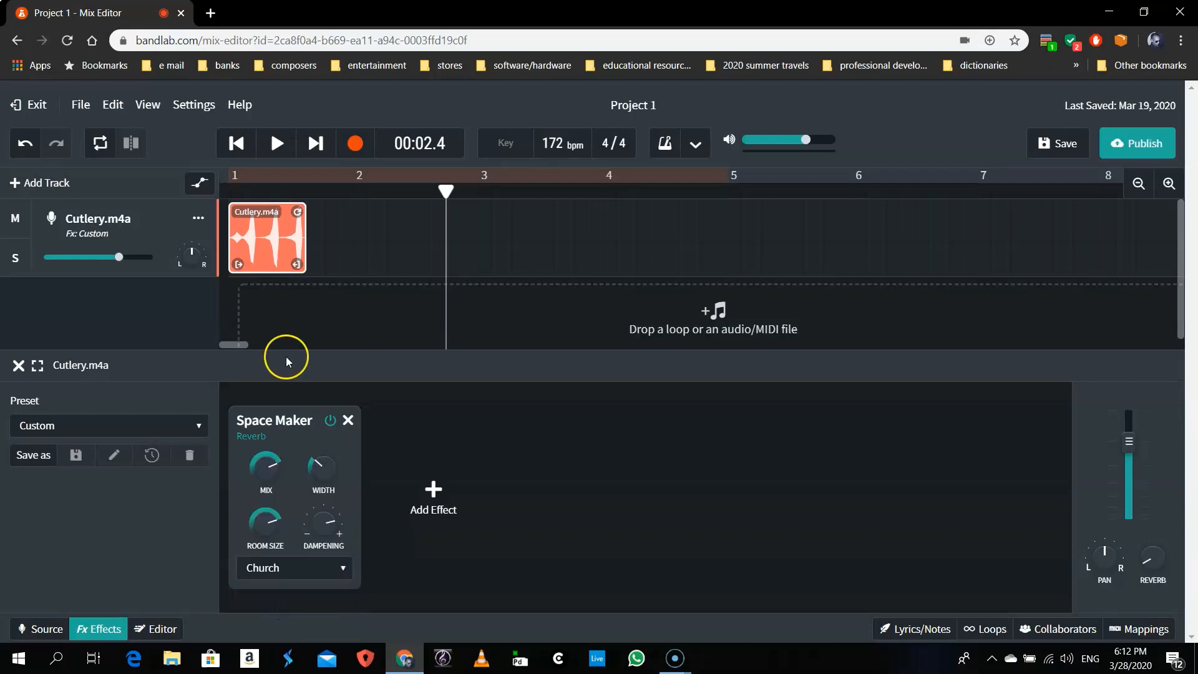
click(237, 145)
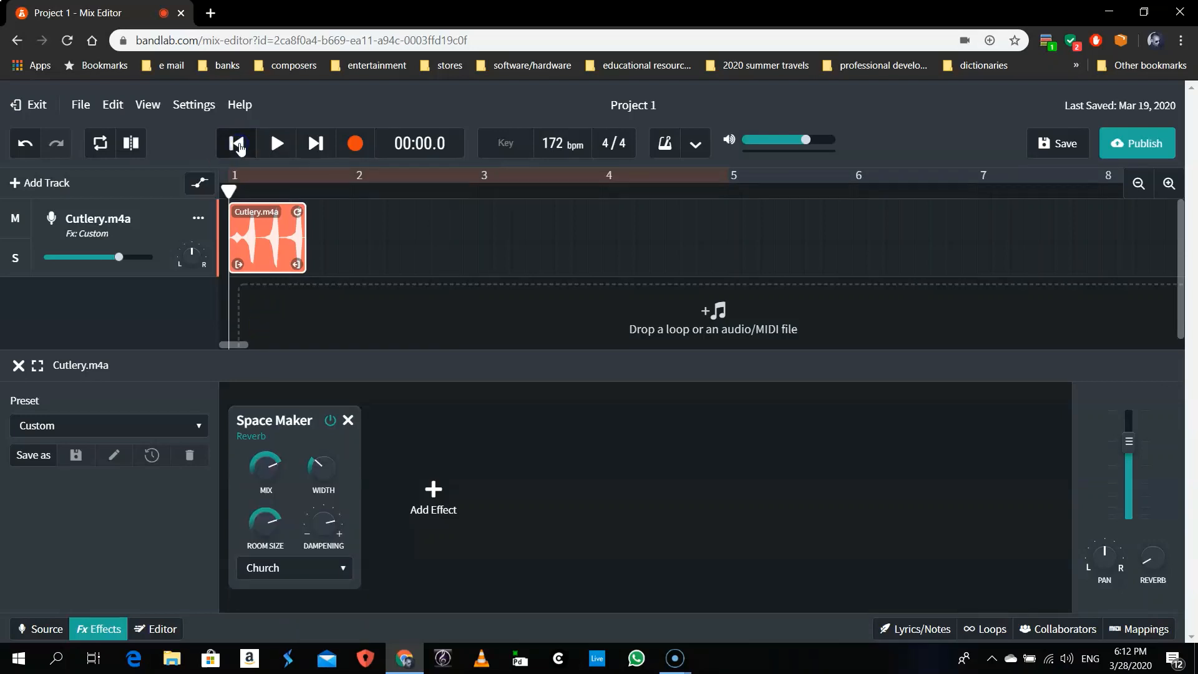
key(space)
key(space)
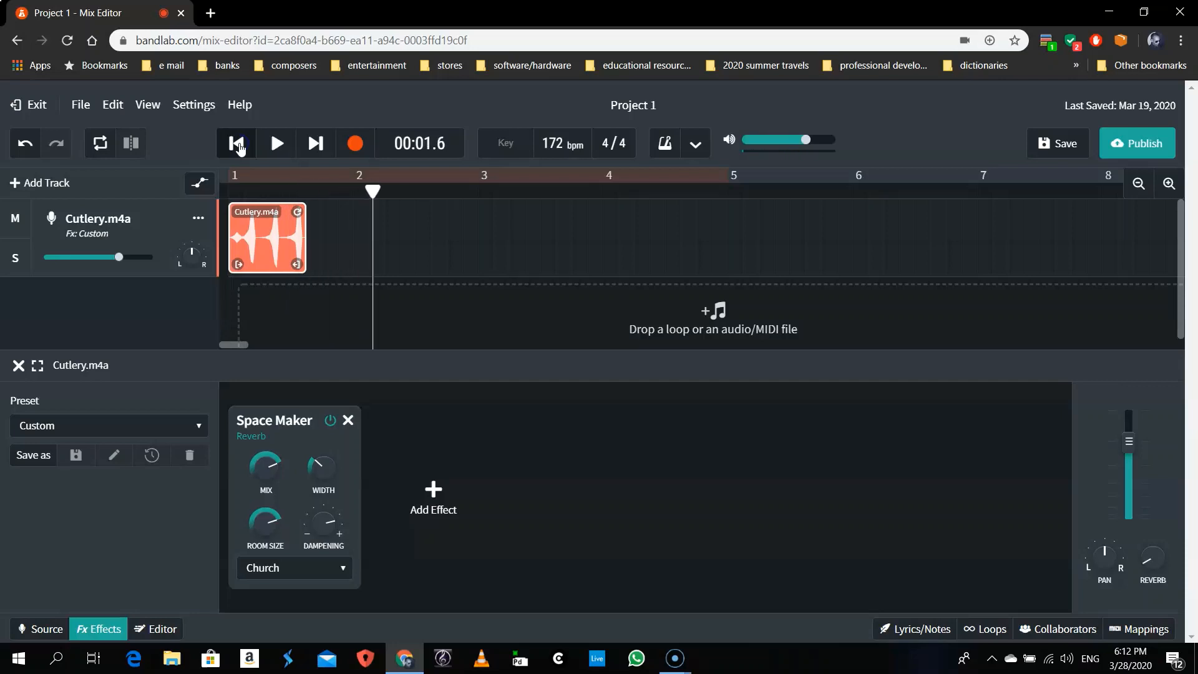
Set the Space Maker reverb type back to Basic and play the Cutlery.m4a slice from the beginning twice
click(314, 574)
click(314, 424)
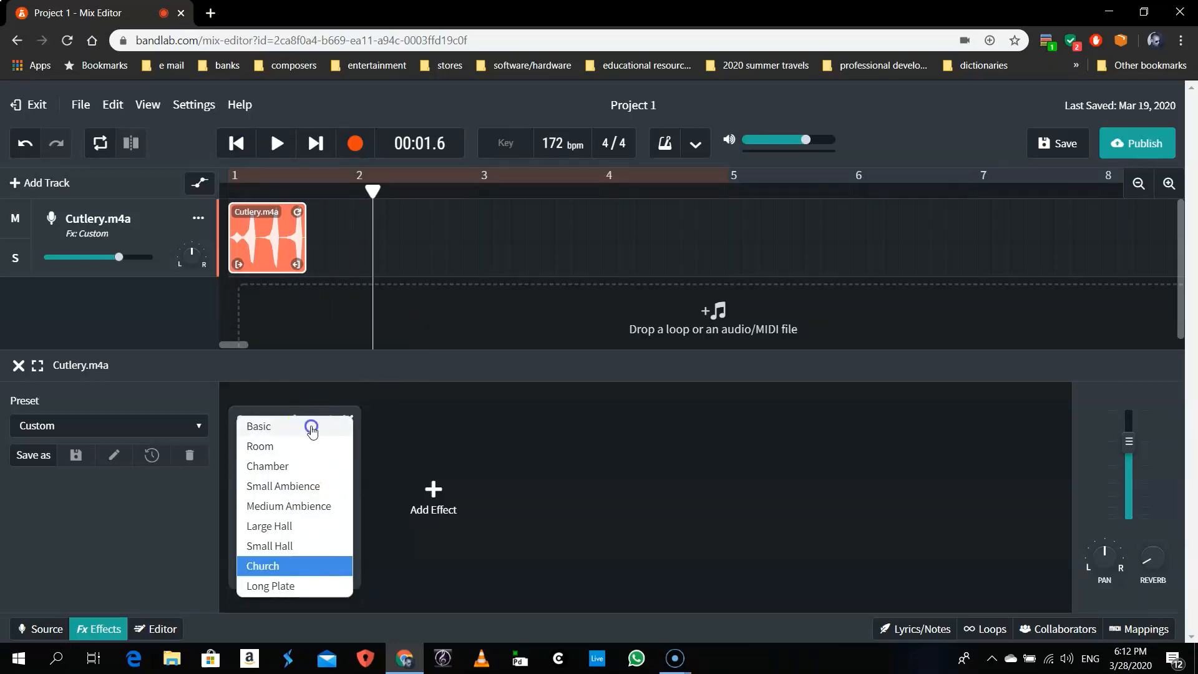
click(250, 212)
click(237, 144)
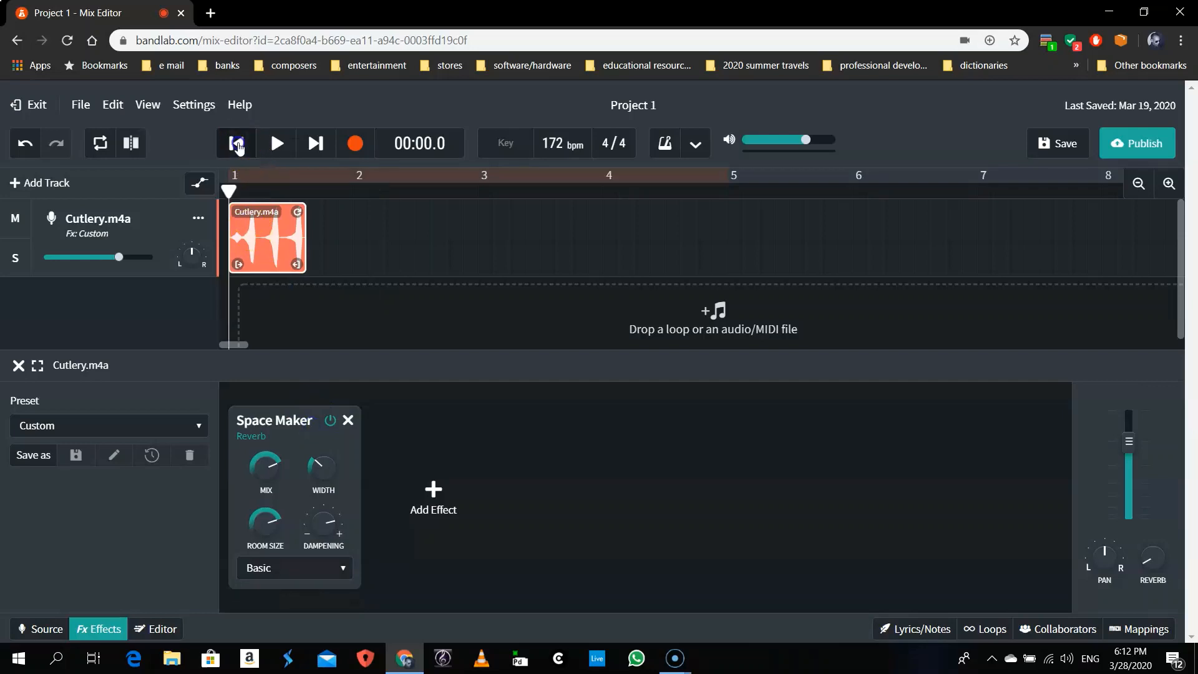
key(space)
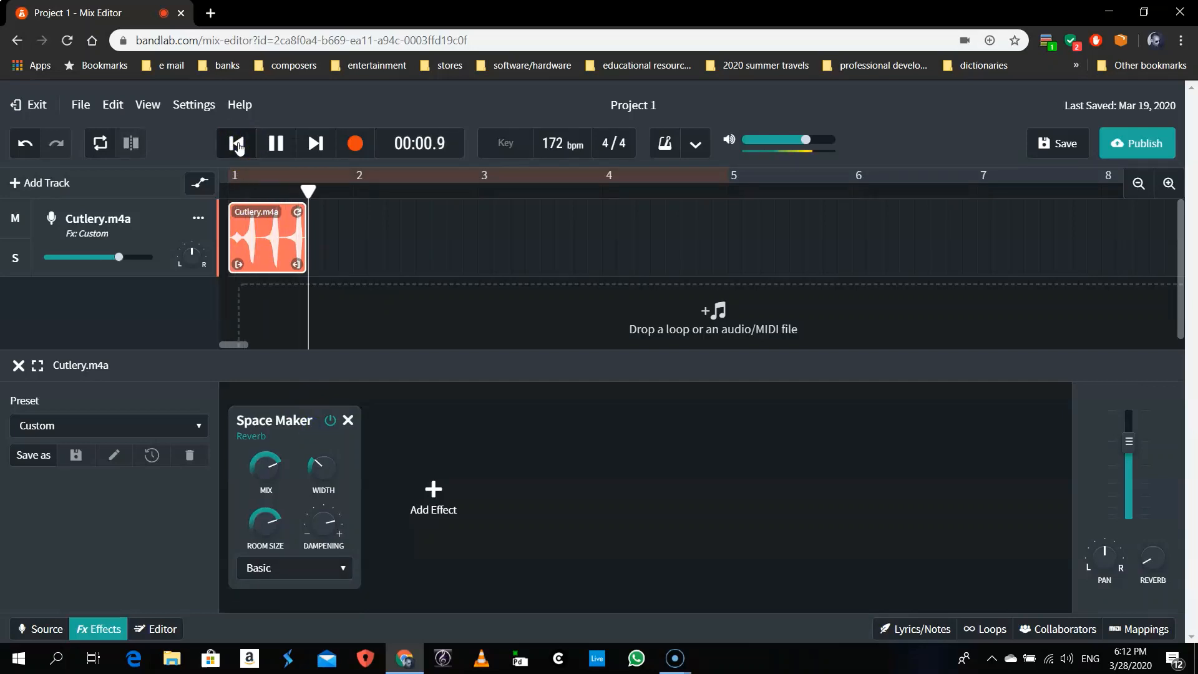
click(237, 145)
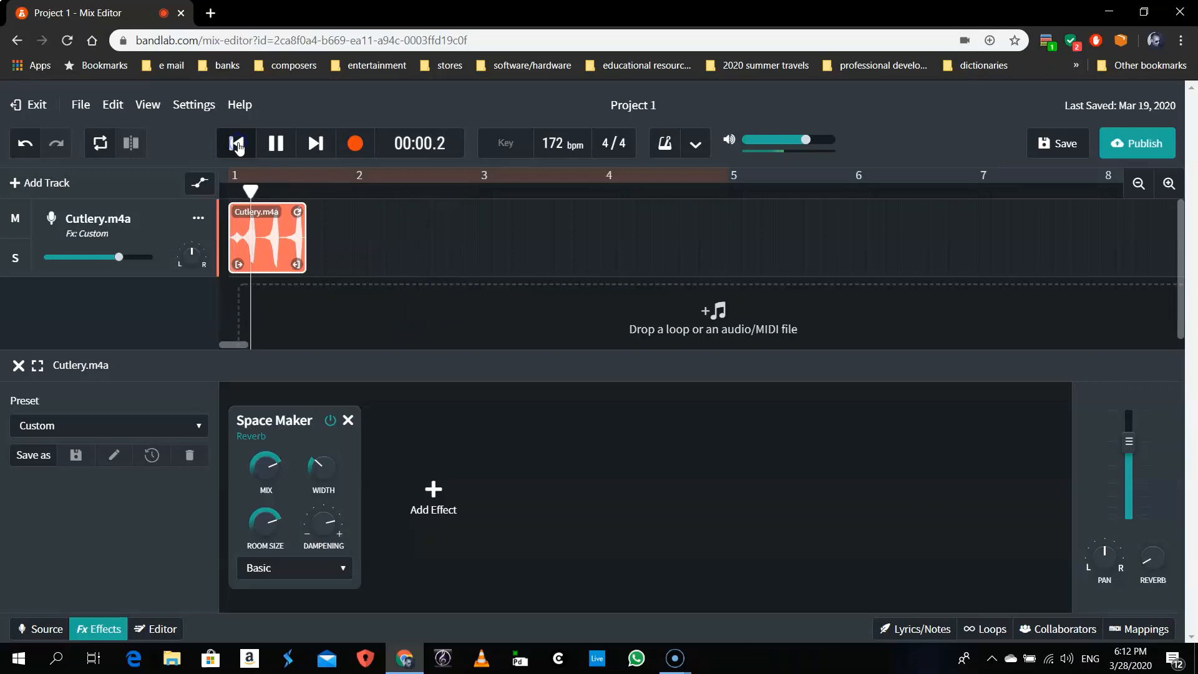
key(space)
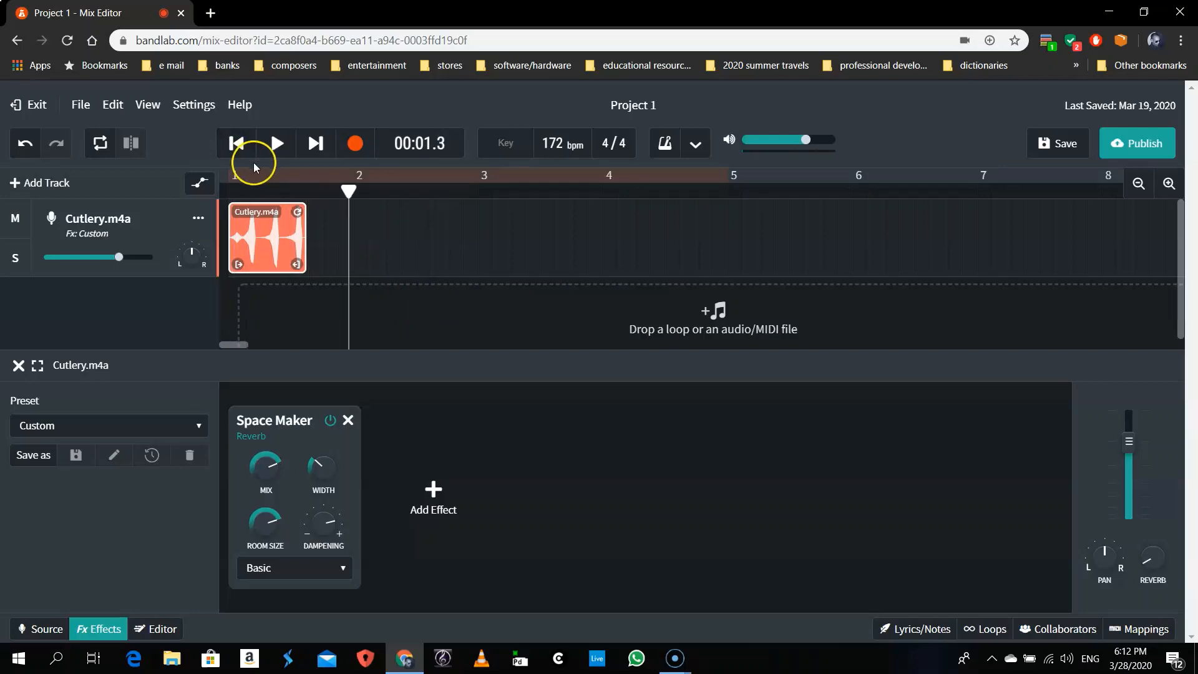
Remove Space Maker from the Cutlery.m4a track, add a fresh Space Maker reverb, and raise its Mix to roughly 70%
click(347, 420)
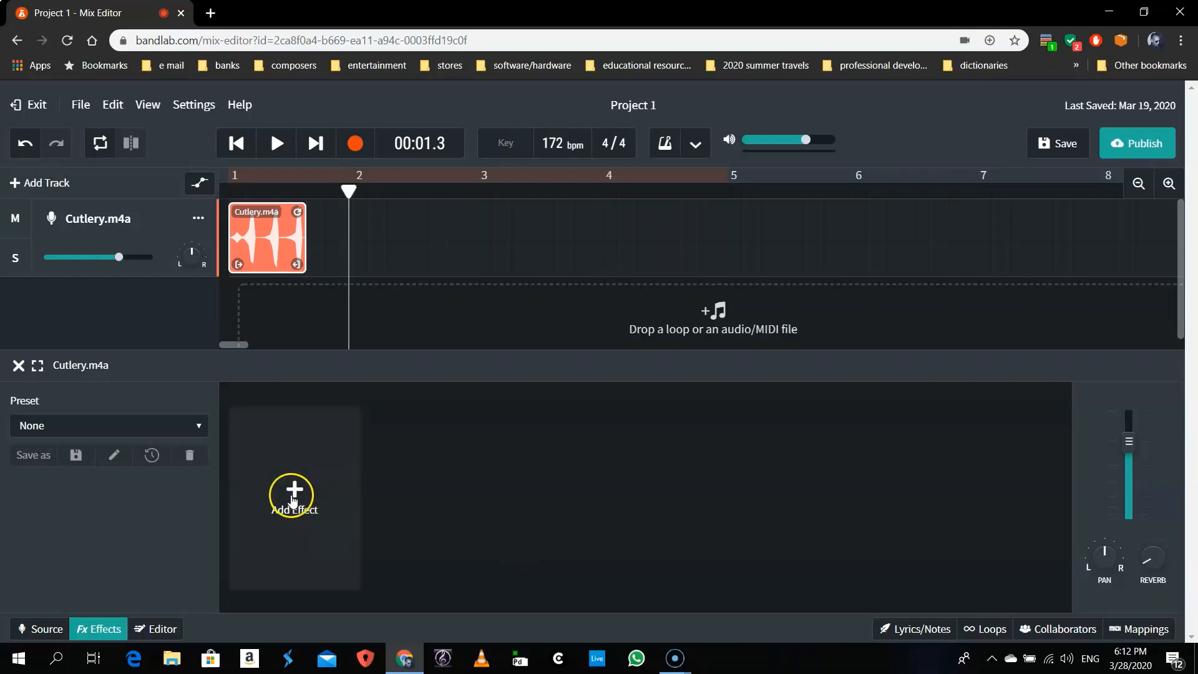
click(293, 499)
mouse_move(281, 535)
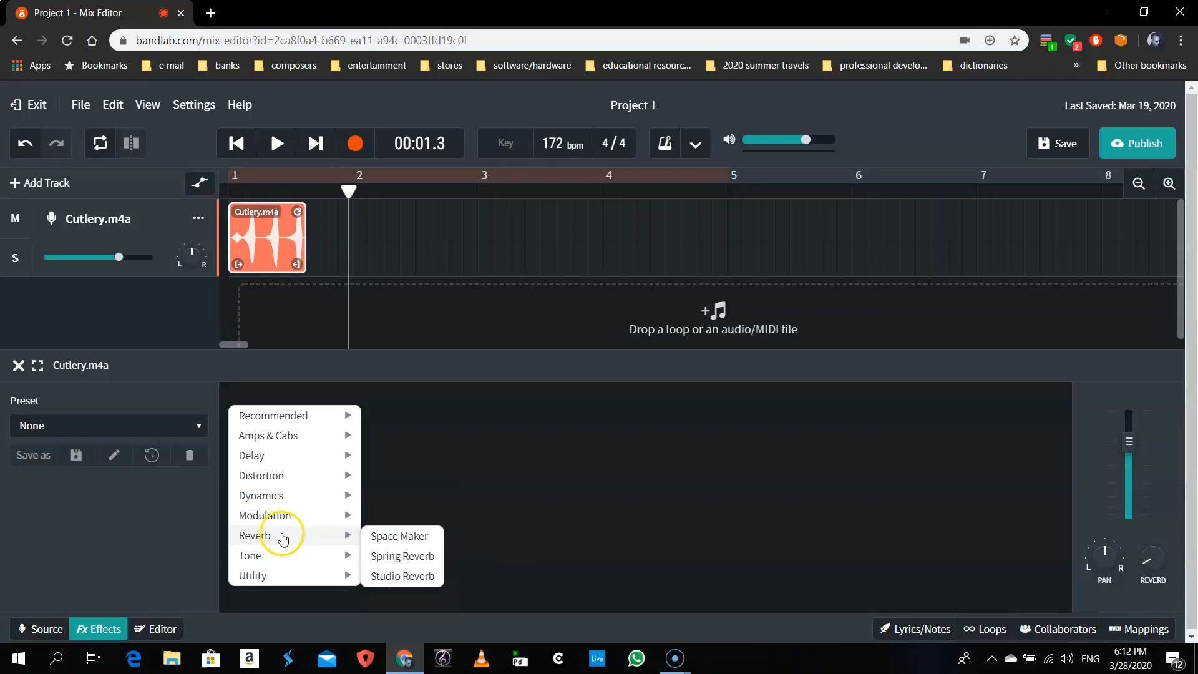
click(403, 538)
mouse_move(275, 463)
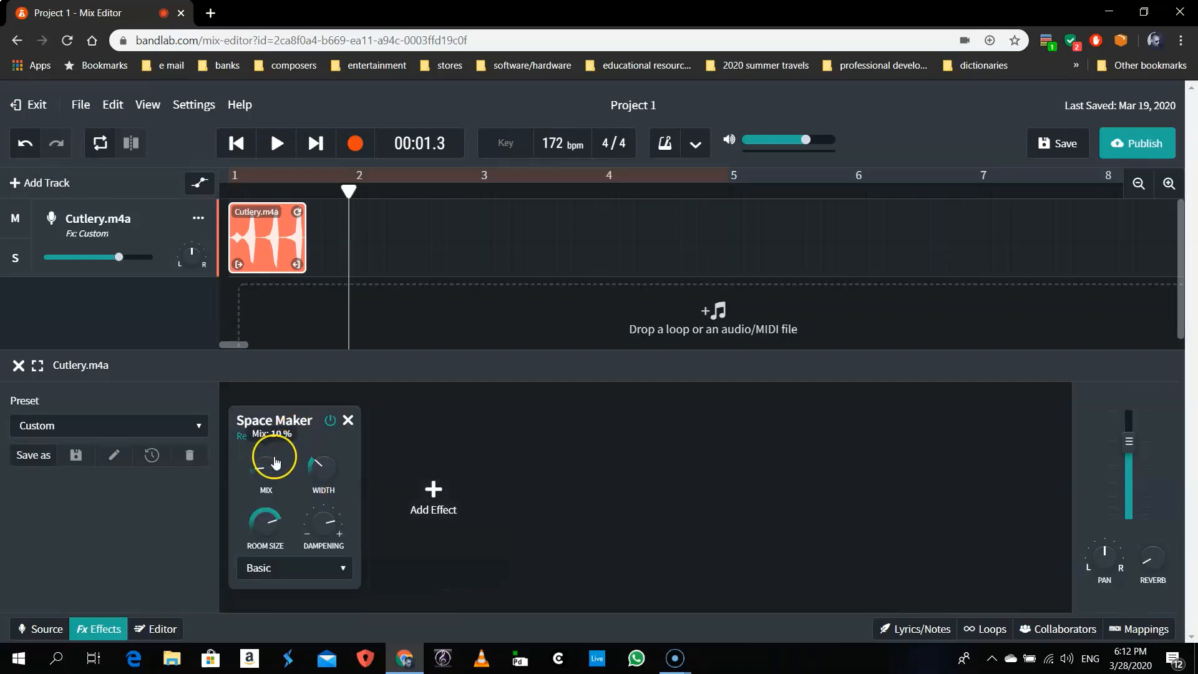
drag(264, 469, 272, 397)
drag(288, 329, 287, 327)
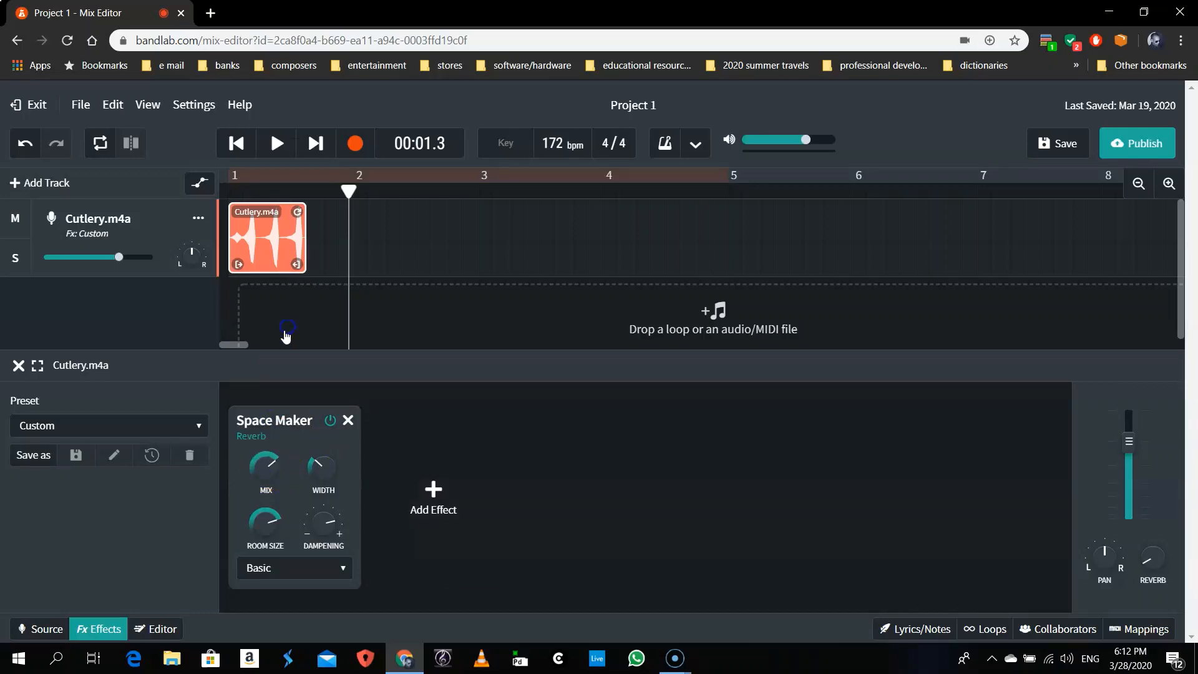
Raise the Space Maker reverb's Width to roughly 70% and play the Cutlery.m4a slice from the beginning
drag(325, 471, 349, 373)
click(242, 146)
key(space)
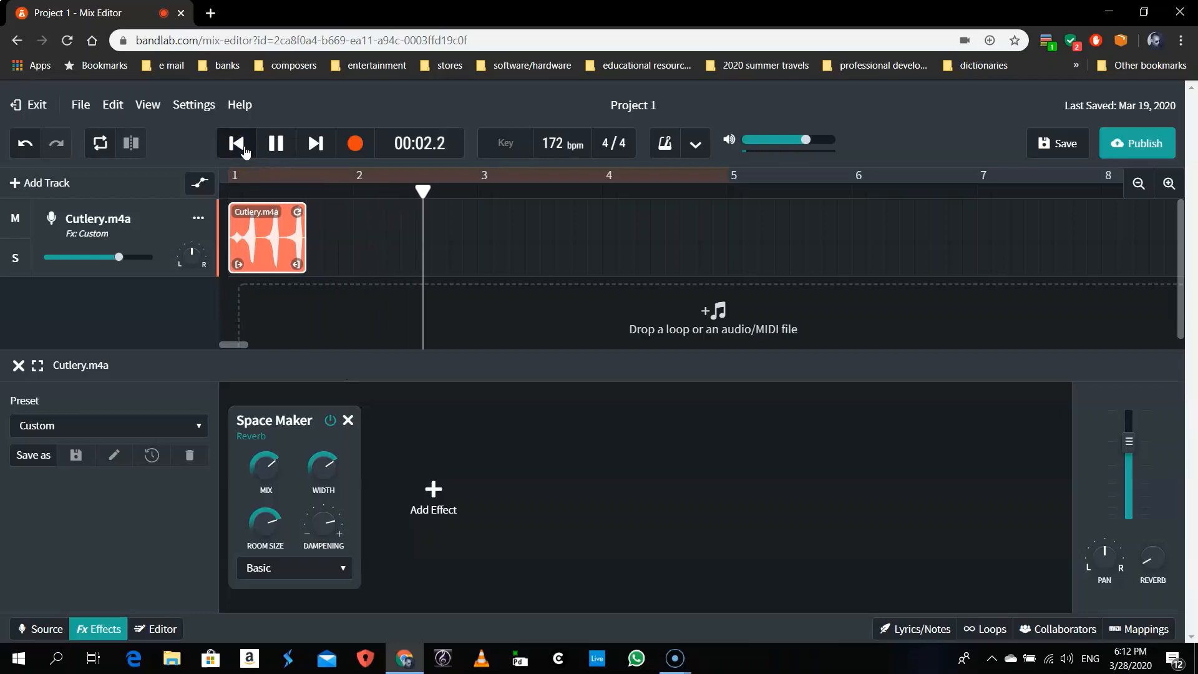
key(space)
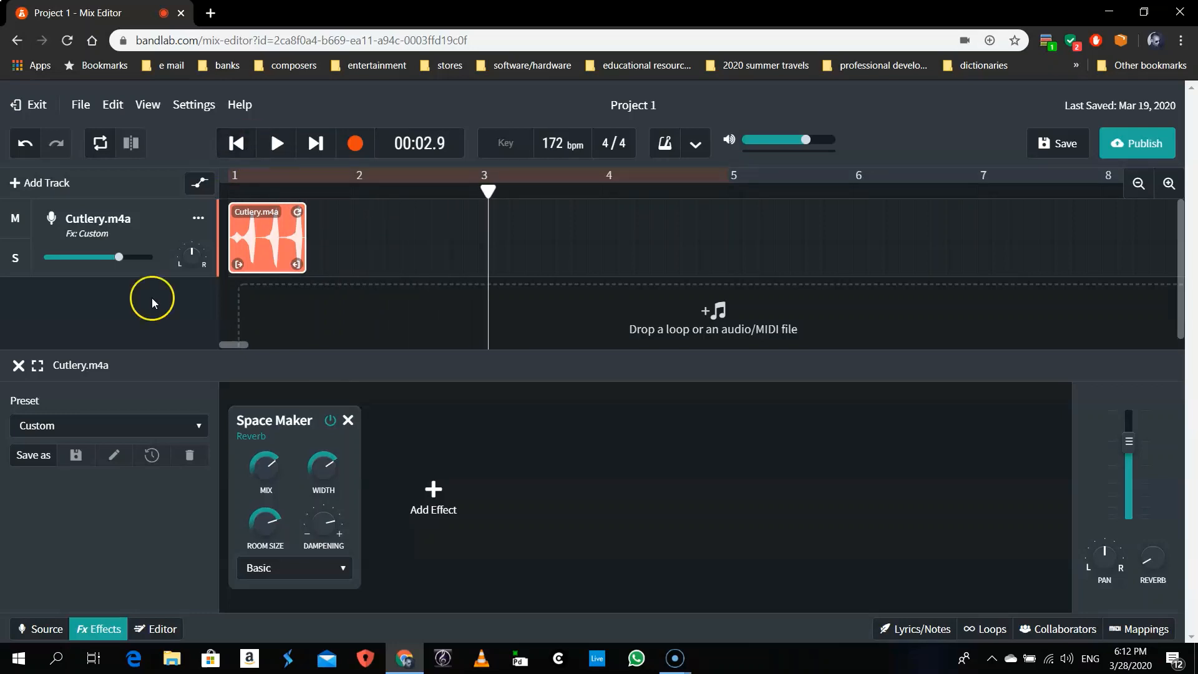
Close the effects view and download the processed Cutlery.m4a track as a stem
click(19, 368)
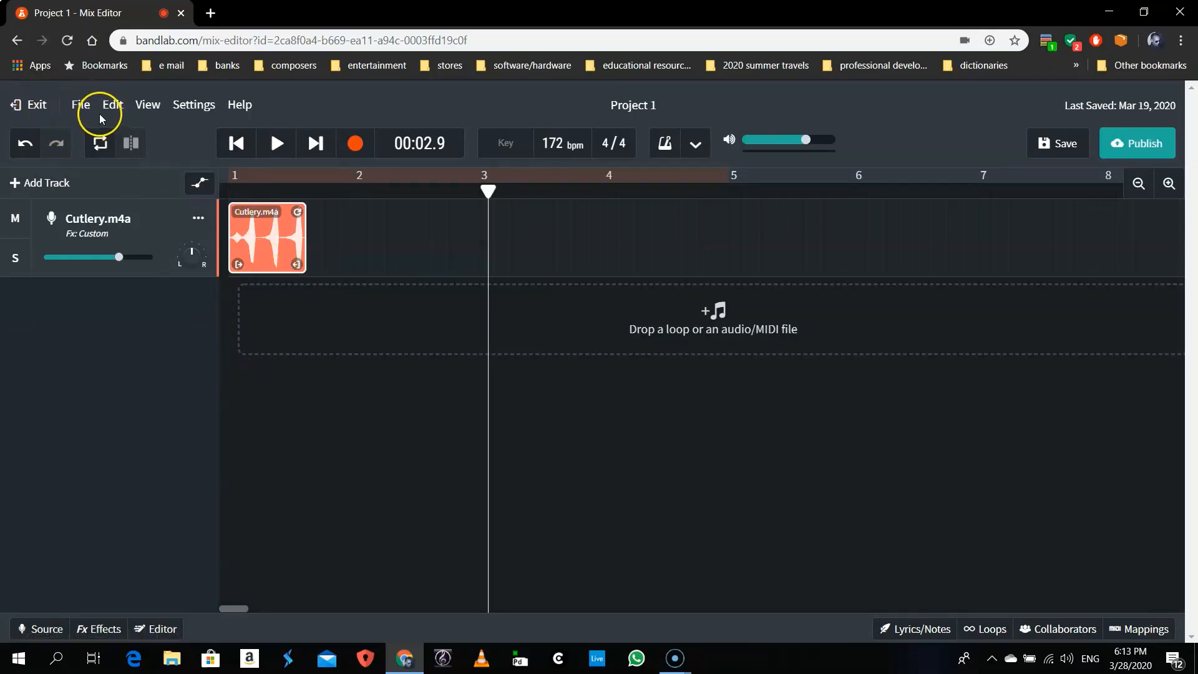
click(81, 103)
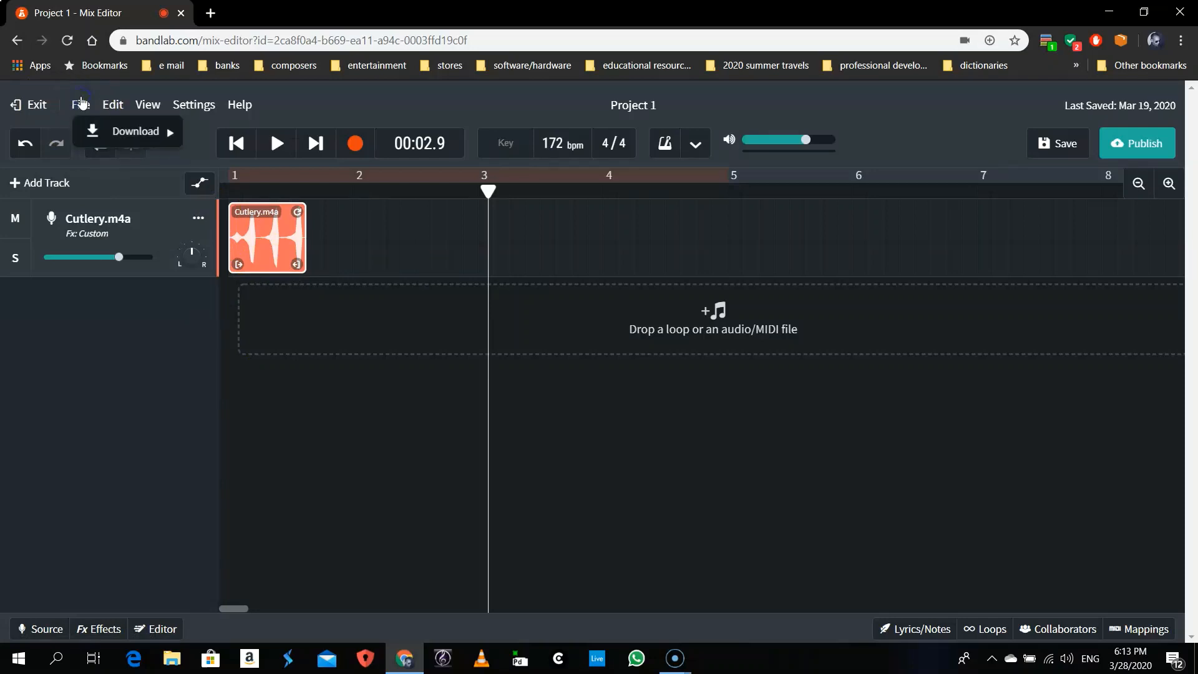
click(130, 135)
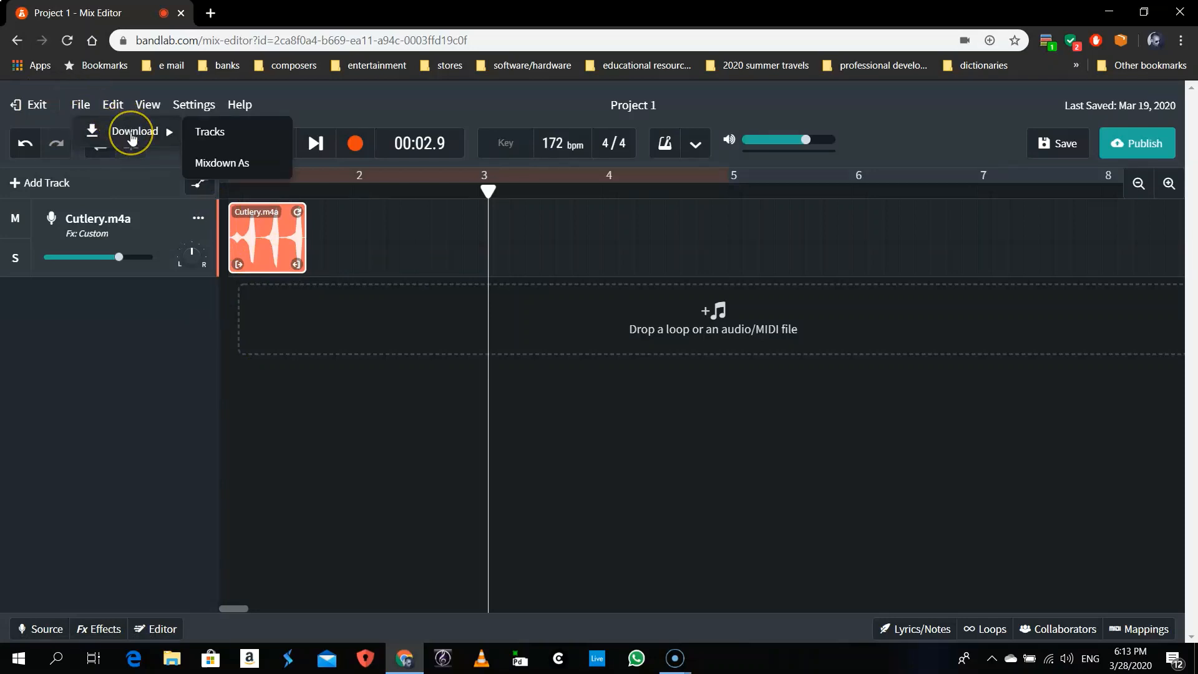
click(208, 132)
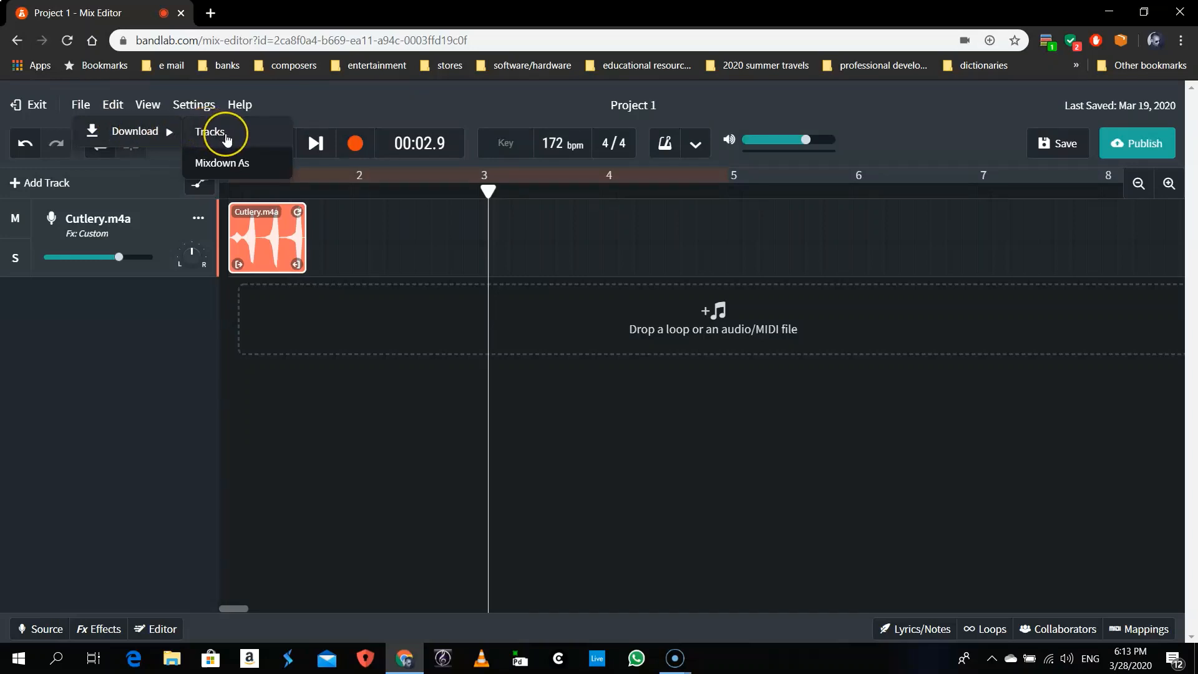
click(226, 134)
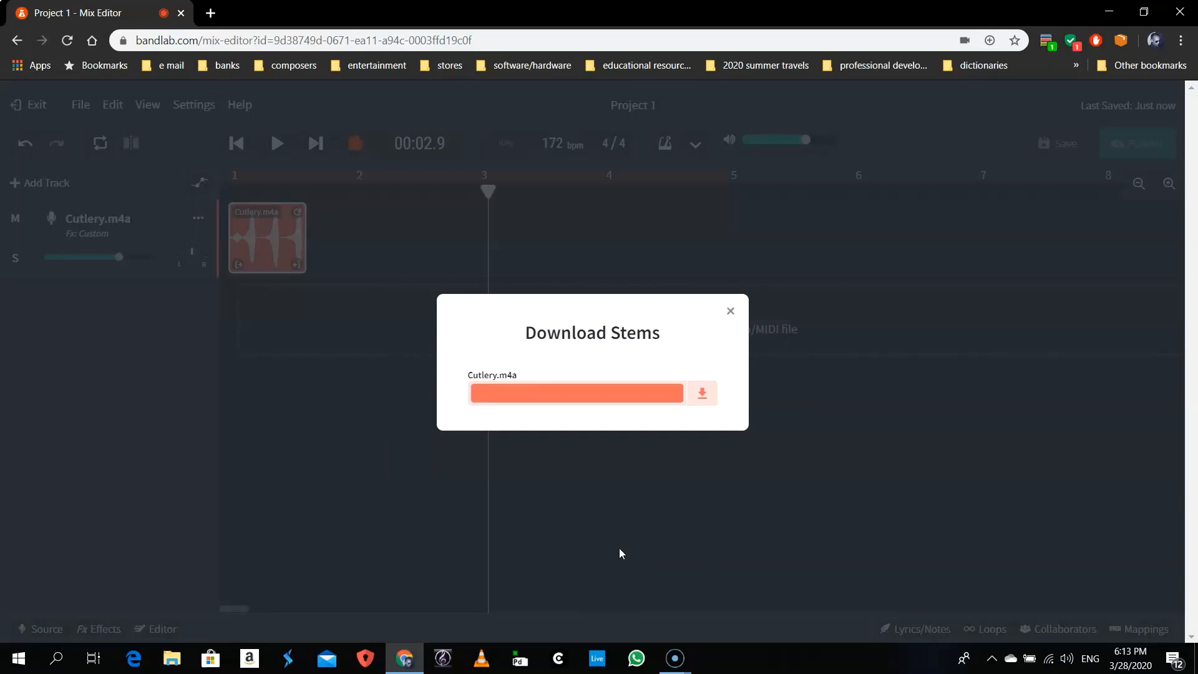
click(702, 406)
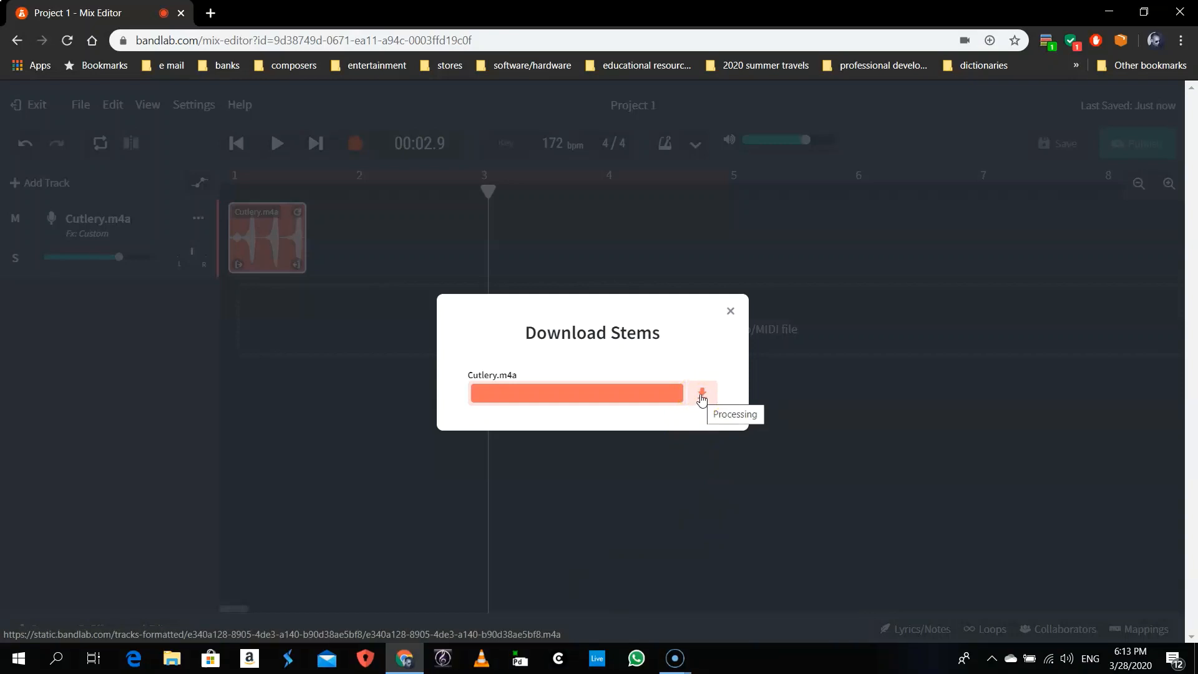
click(701, 397)
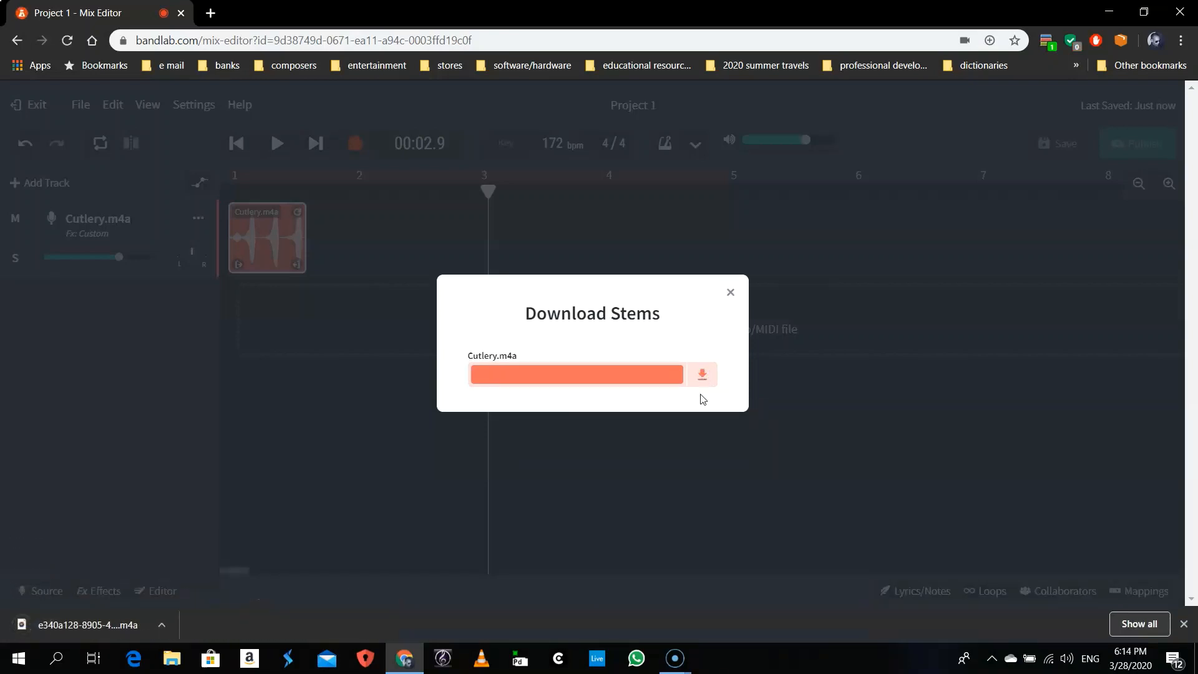
click(731, 294)
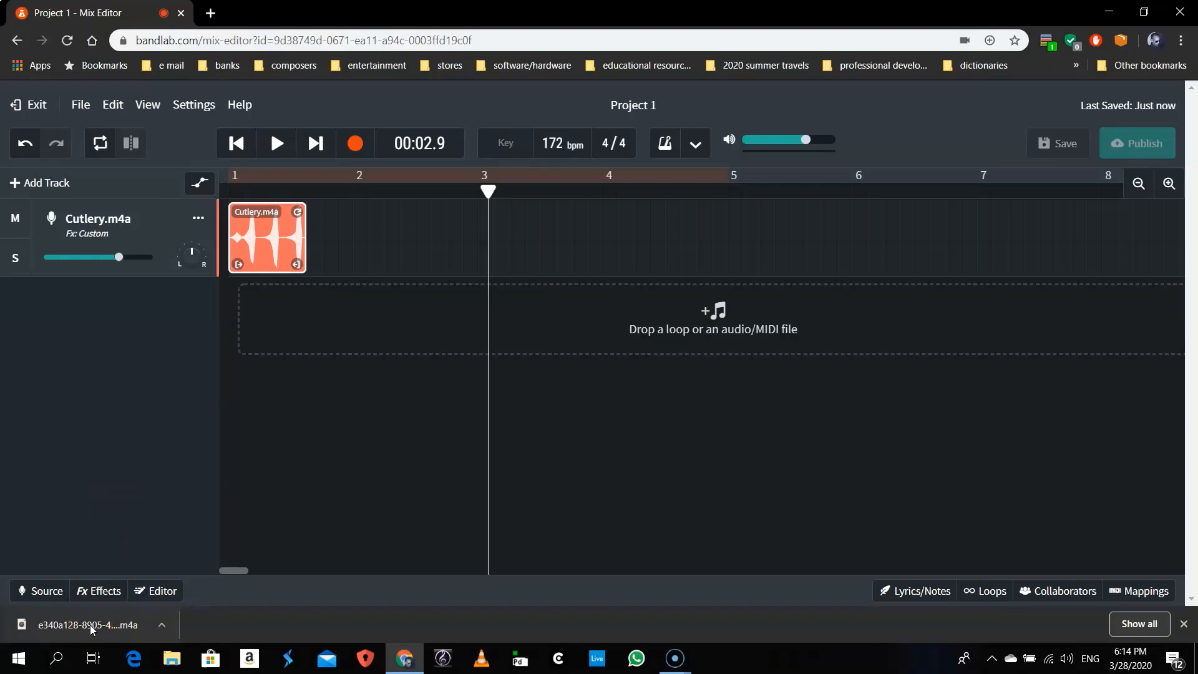
Open the downloaded .m4a file in VLC media player to hear it, then close the player
click(118, 625)
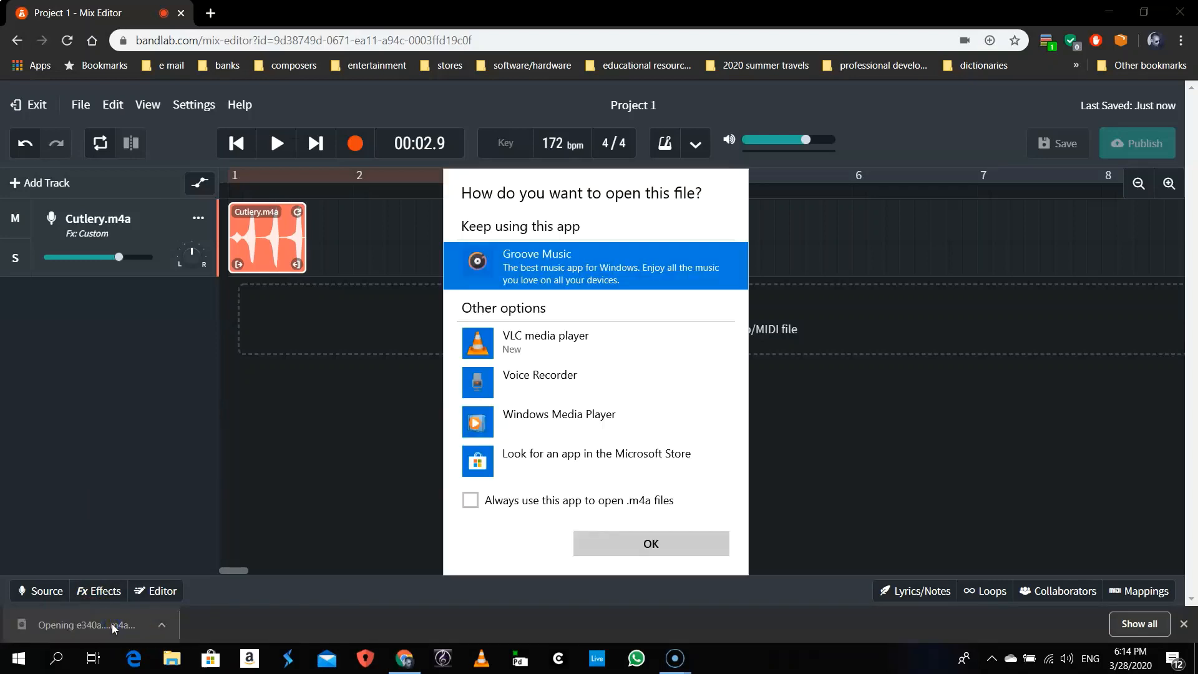
click(538, 347)
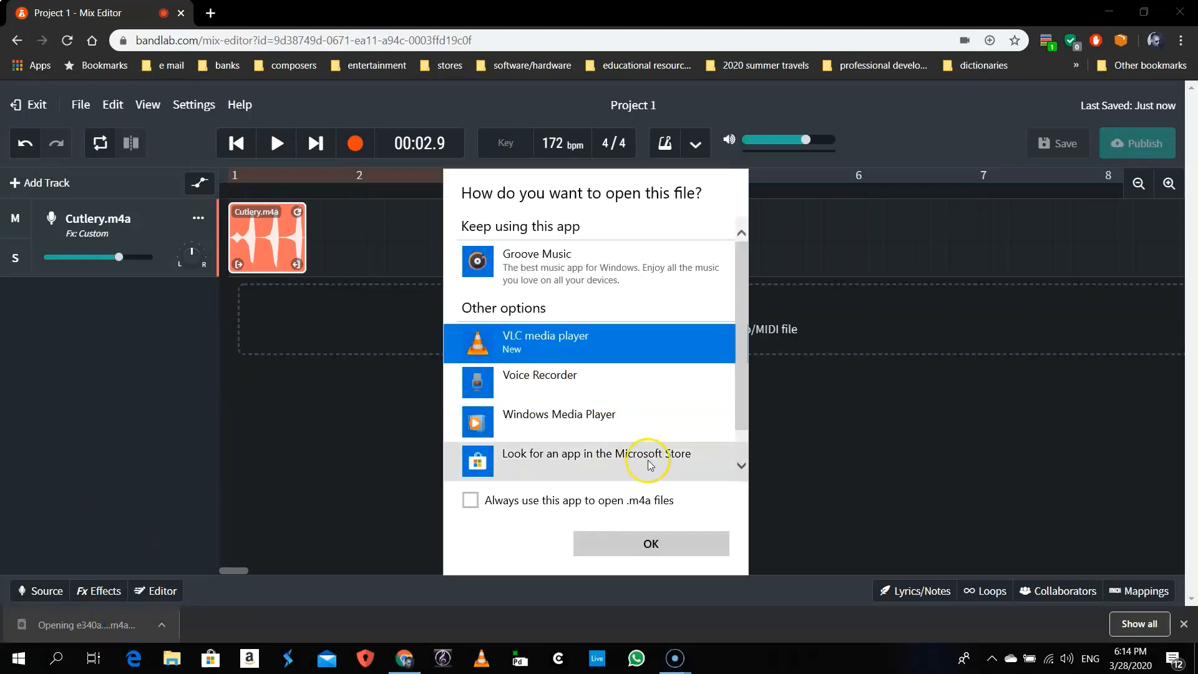
click(653, 540)
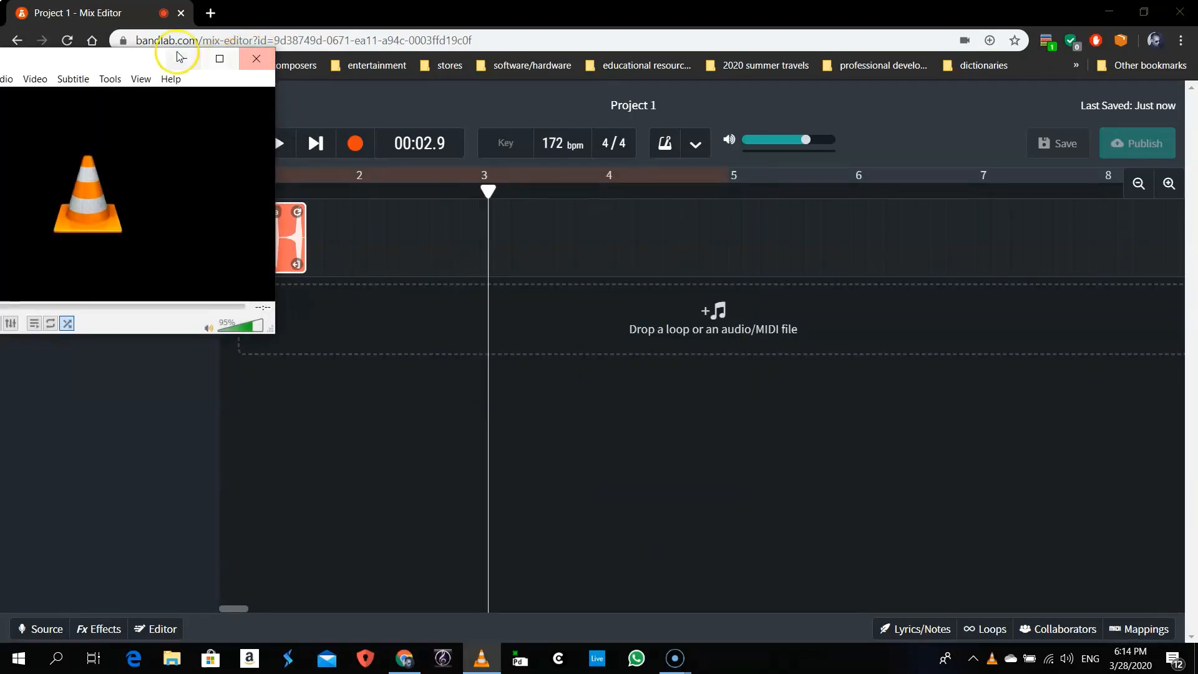
drag(135, 60, 422, 105)
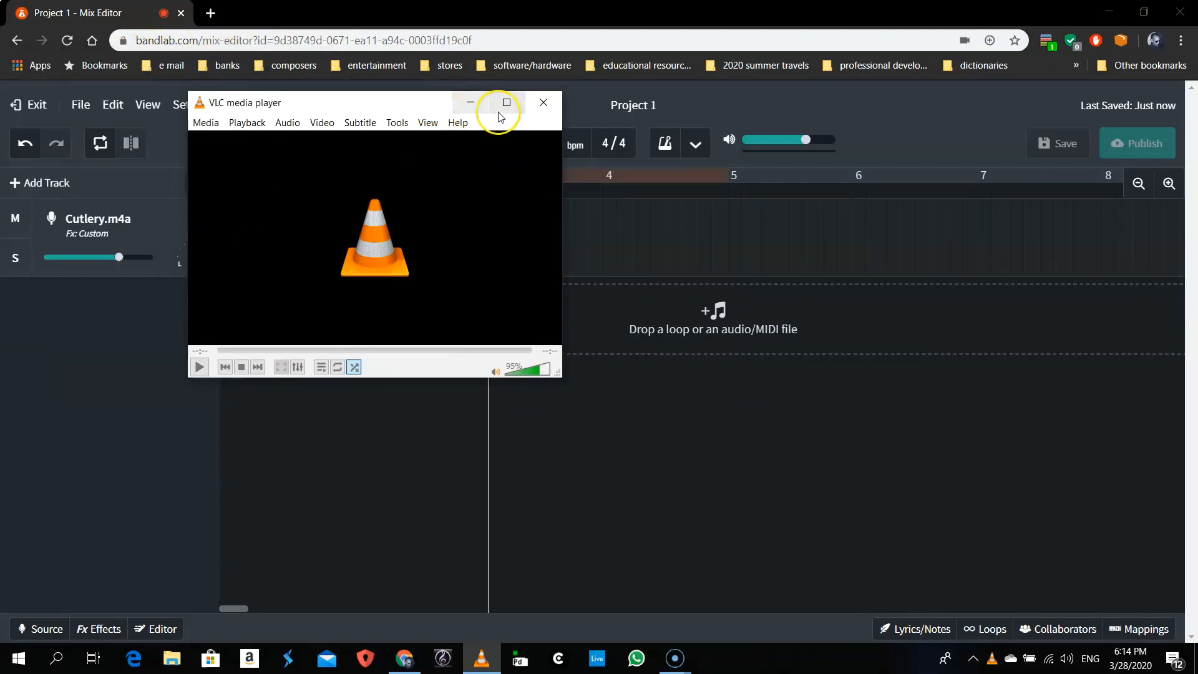
click(545, 104)
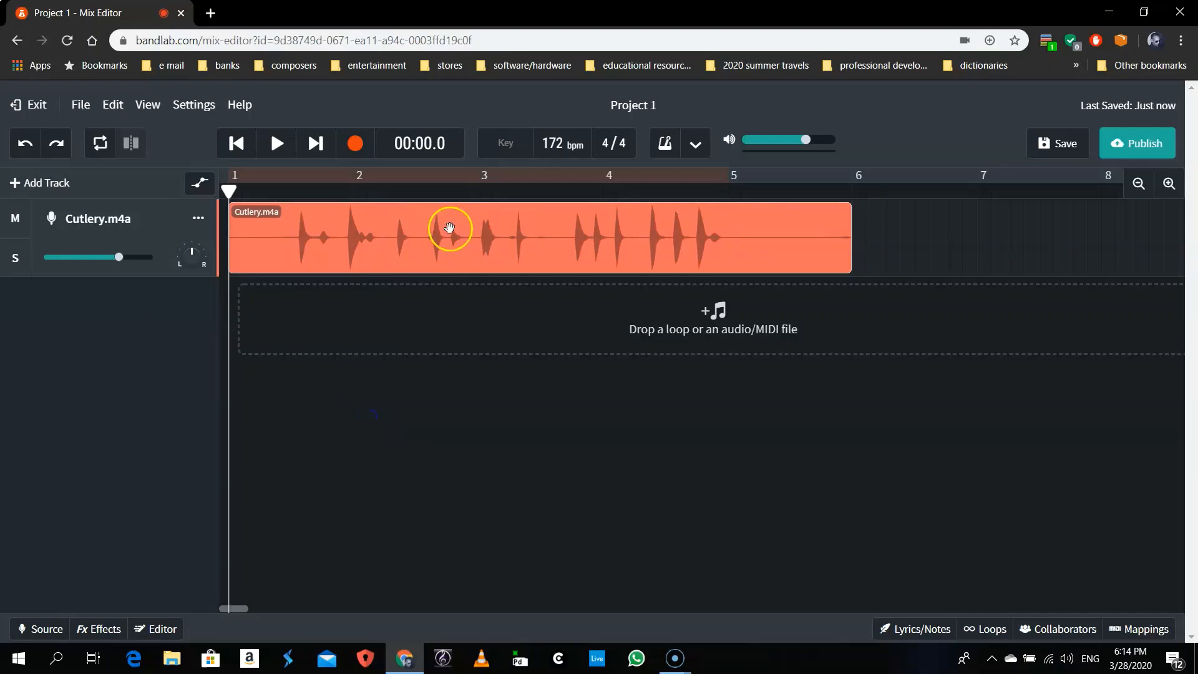
Select the restored full-length Cutlery.m4a region and play it from the beginning
click(543, 235)
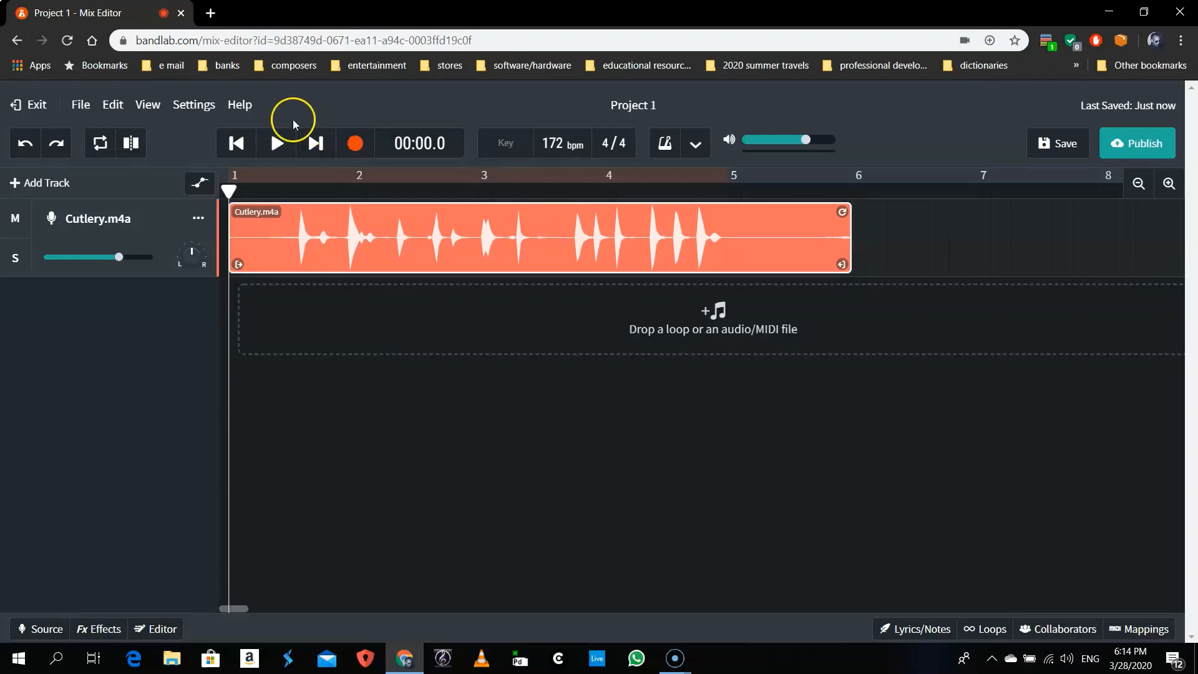
click(281, 147)
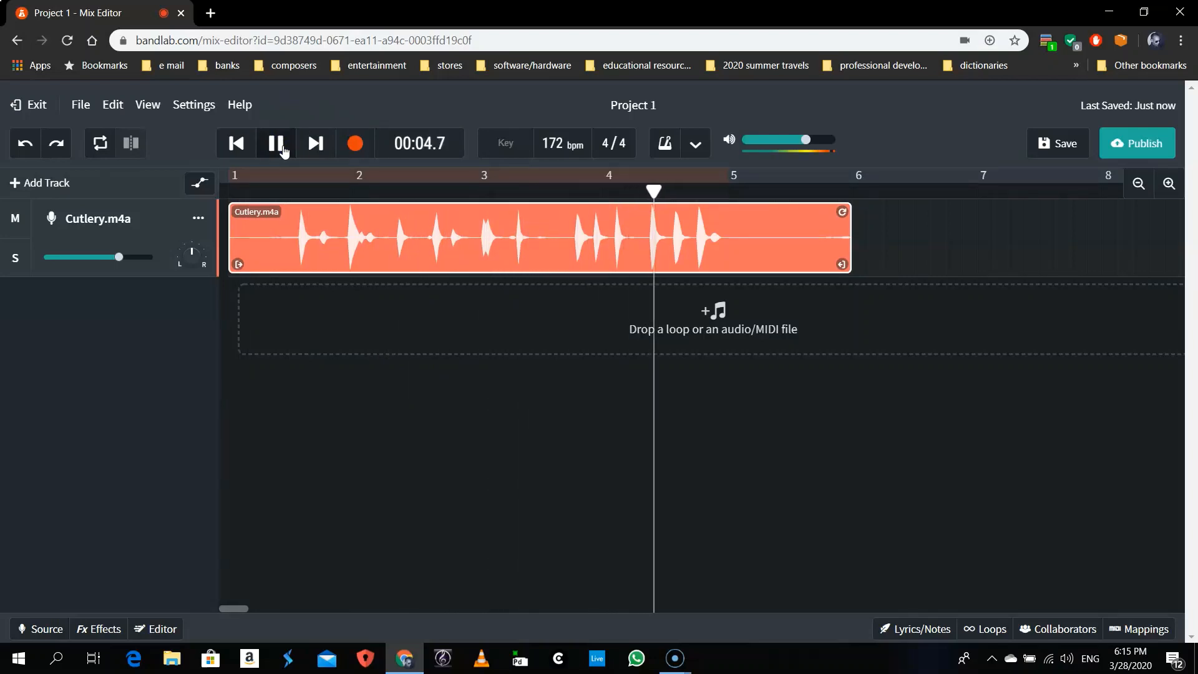
click(276, 144)
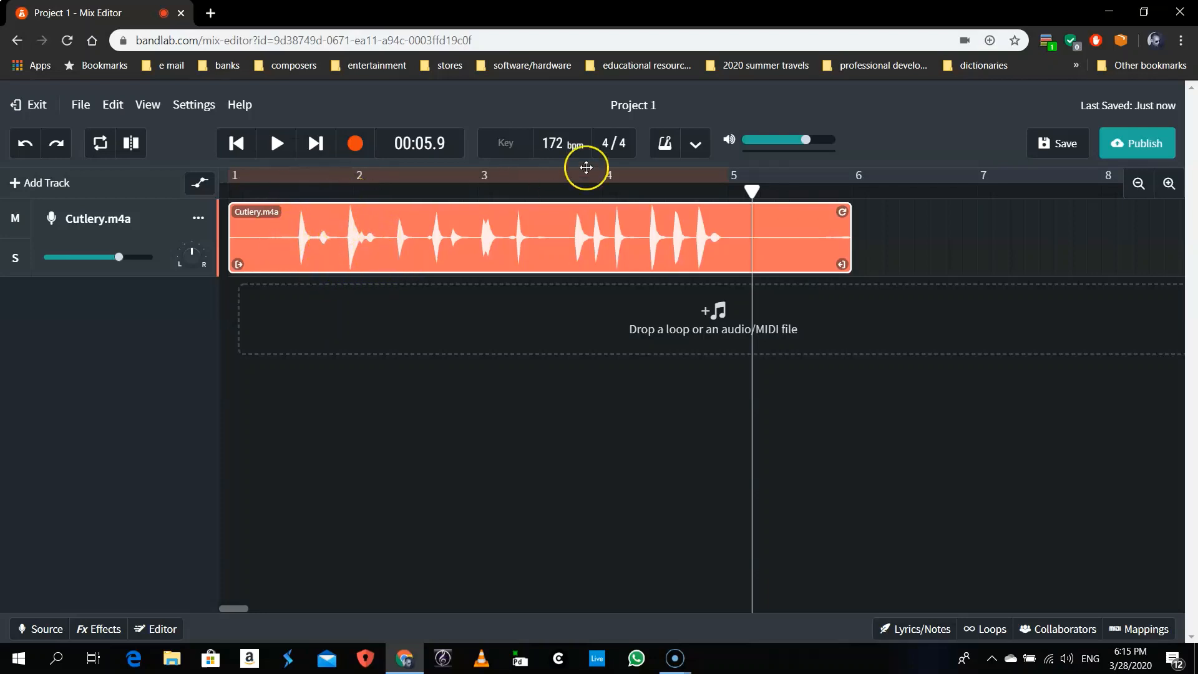
Slice the Cutlery.m4a region at 1.3 seconds, just before the second hit
click(447, 187)
click(338, 193)
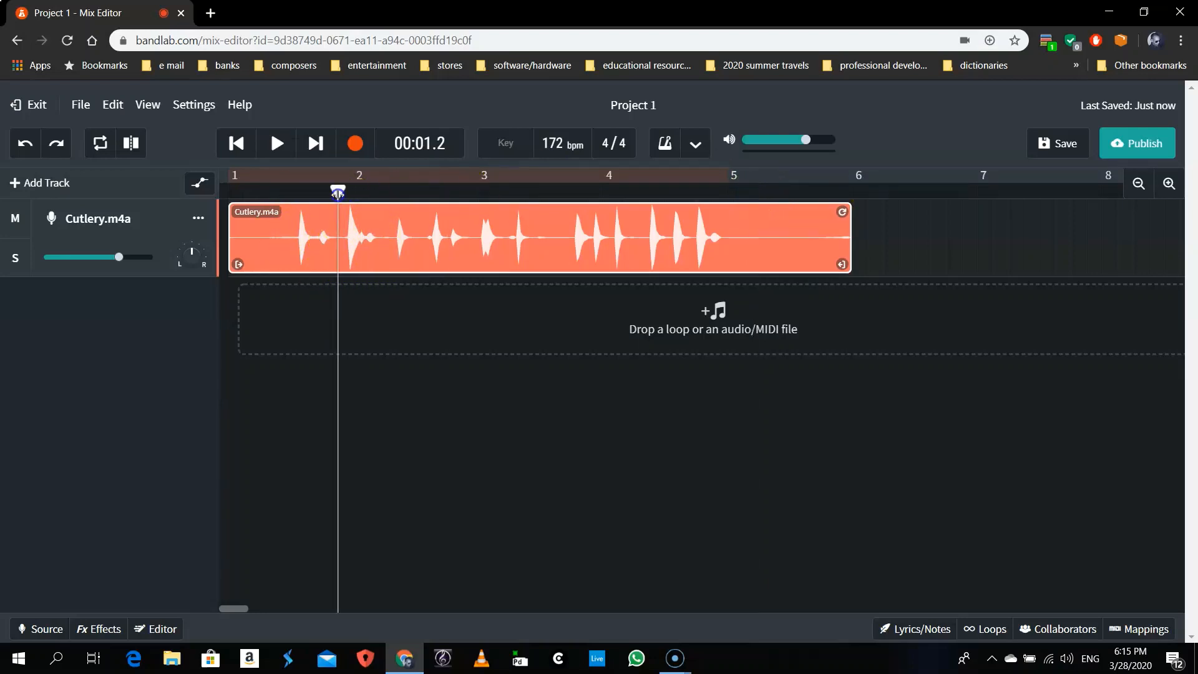
click(342, 195)
click(342, 241)
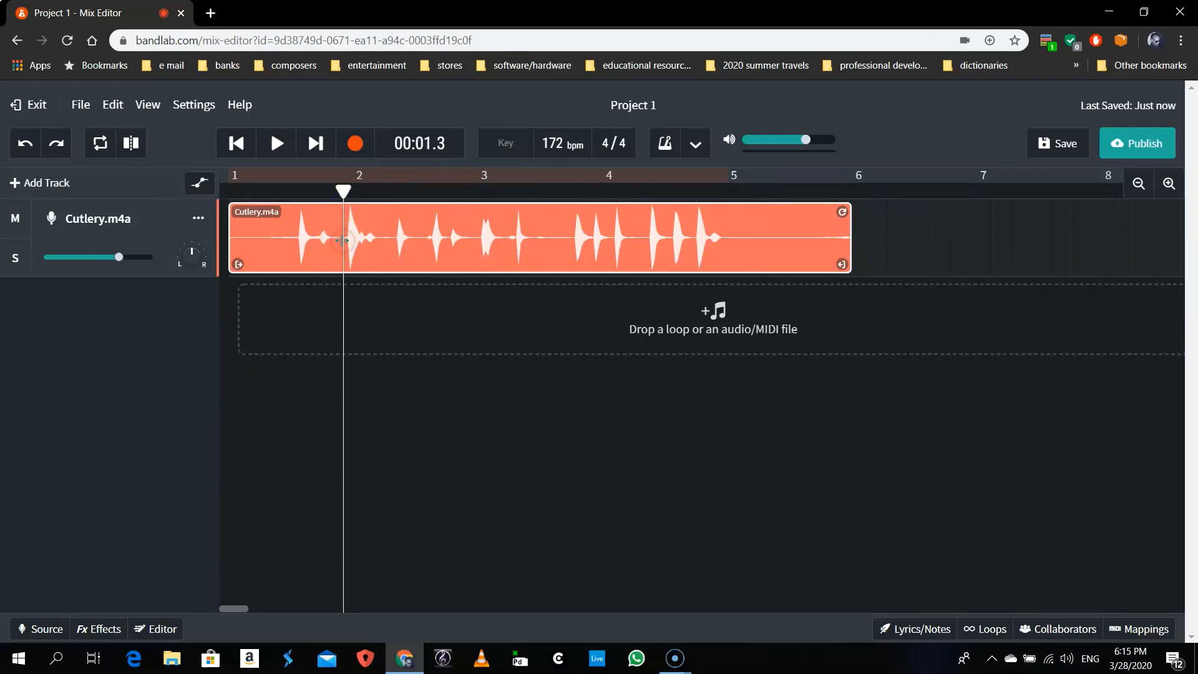
right_click(333, 247)
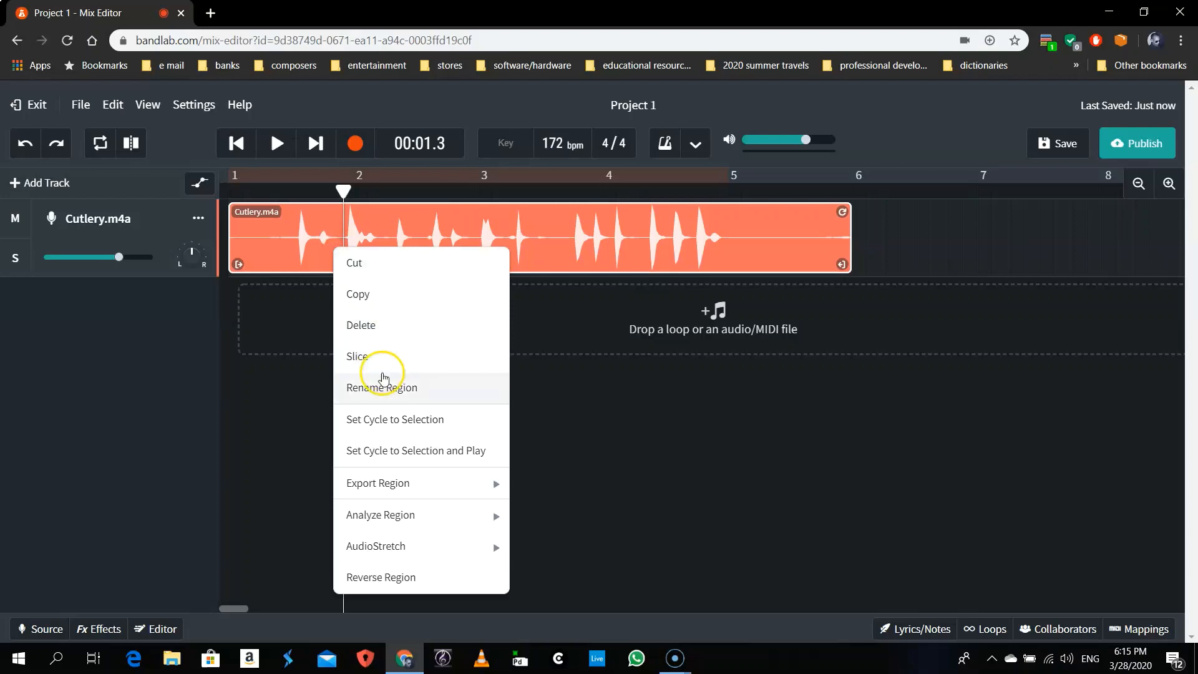
click(384, 364)
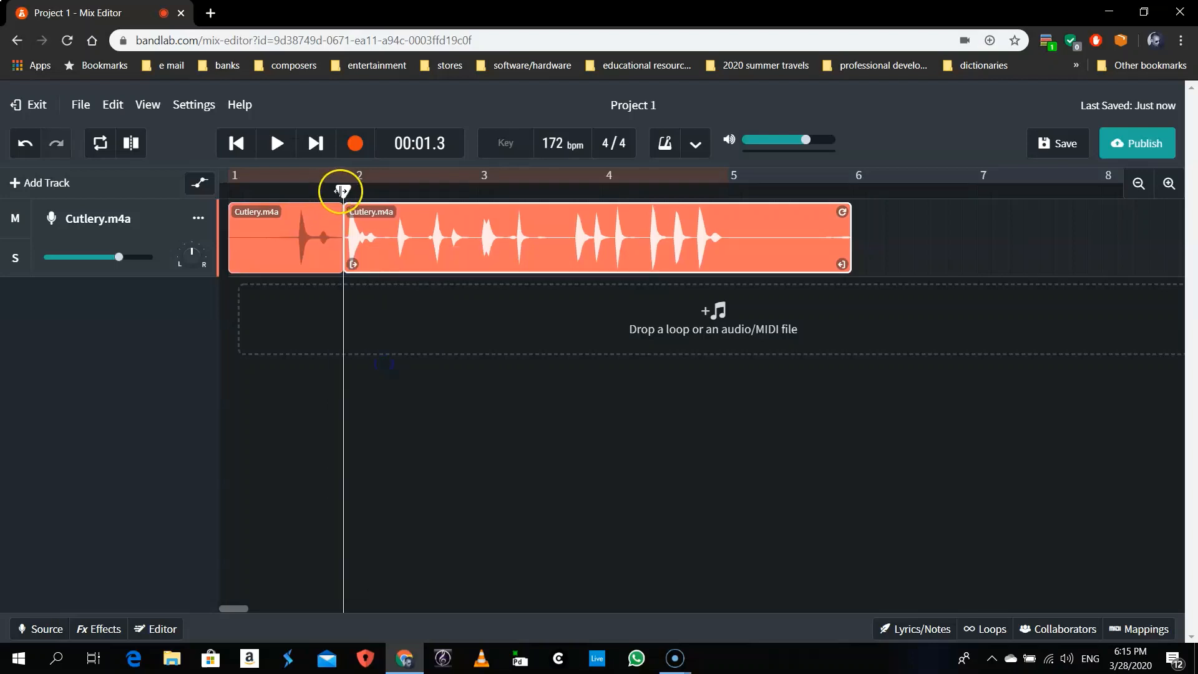
Slice the longer Cutlery.m4a region again at 1.7 seconds, right after the second hit
drag(343, 191, 380, 192)
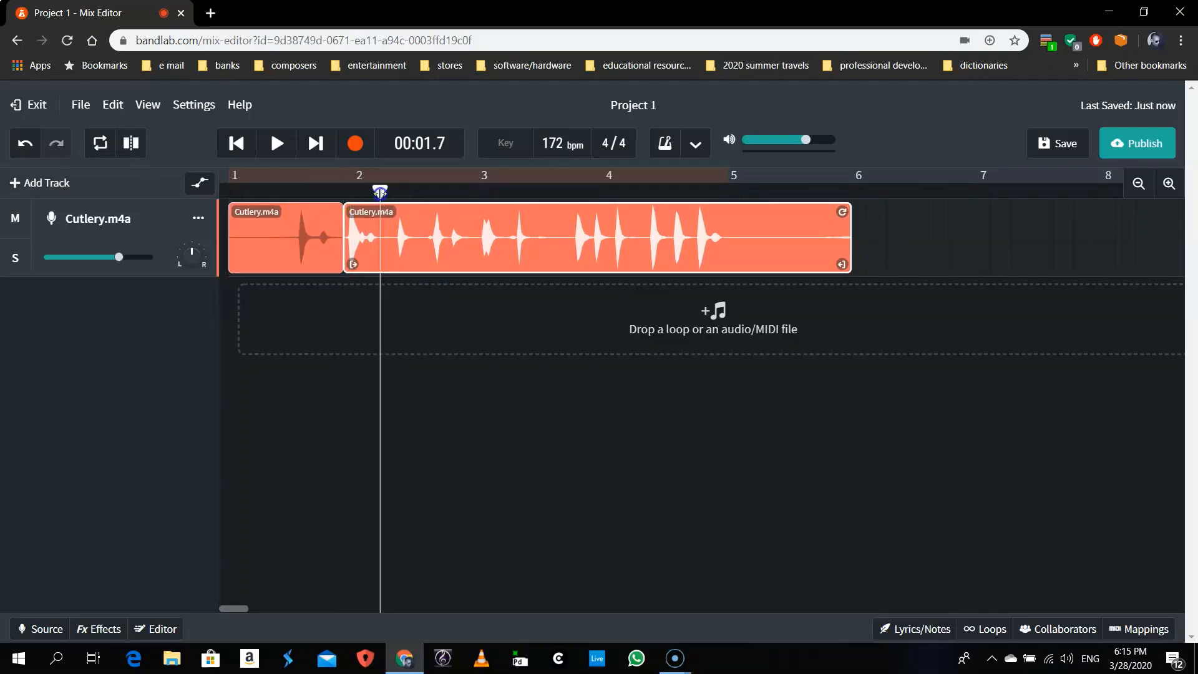
right_click(390, 257)
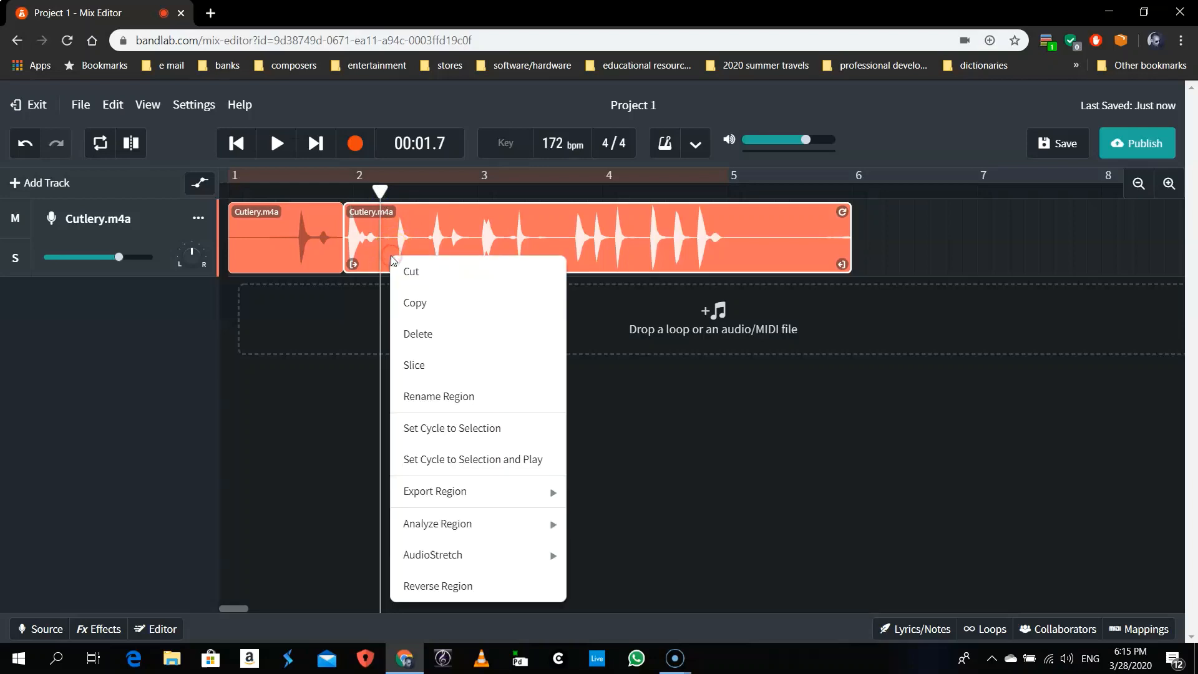
click(443, 360)
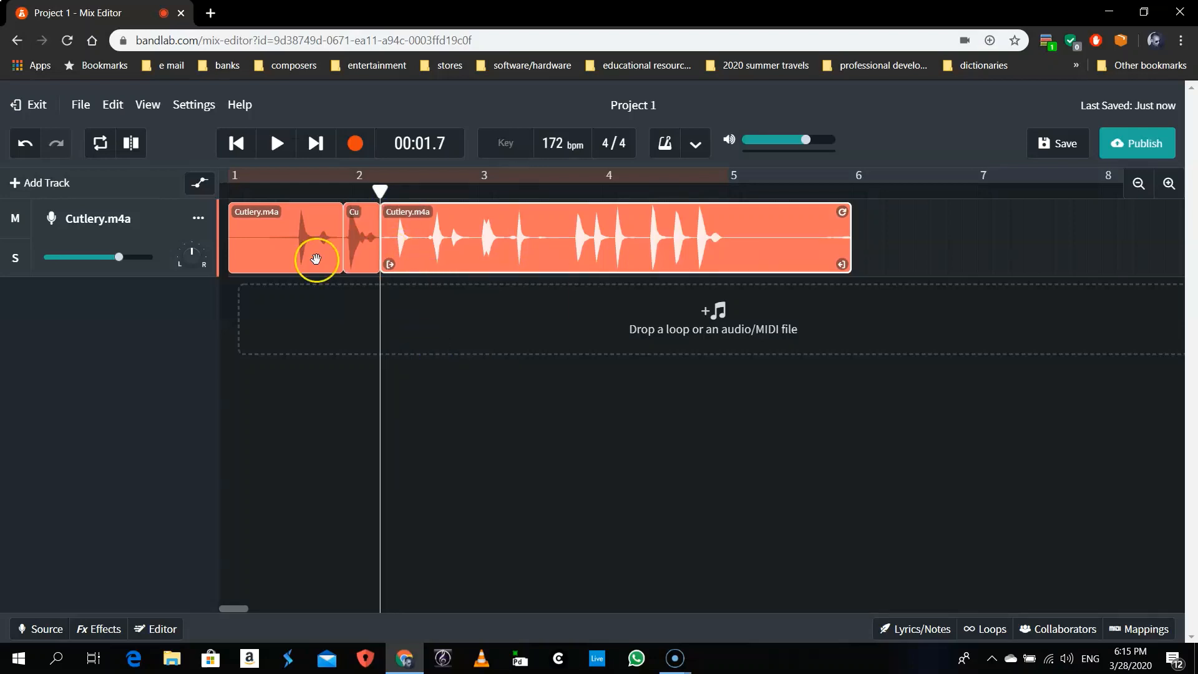
Delete the Cutlery.m4a regions before and after the short middle slice
click(290, 236)
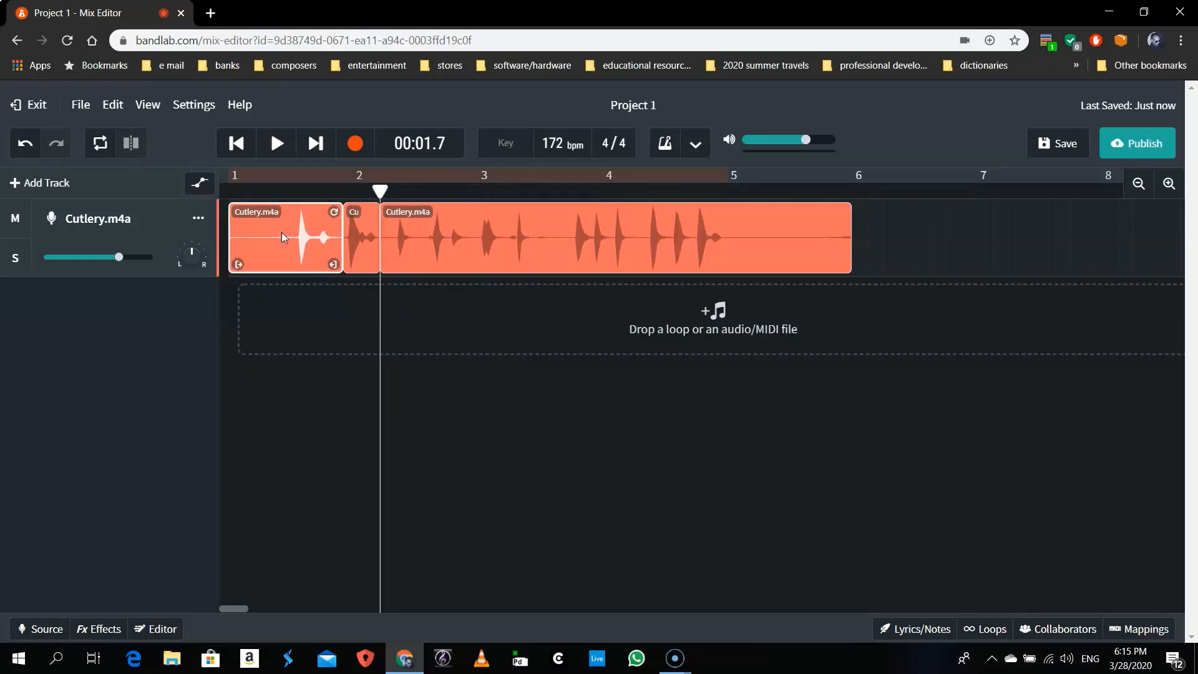
key(Delete)
click(459, 228)
key(Delete)
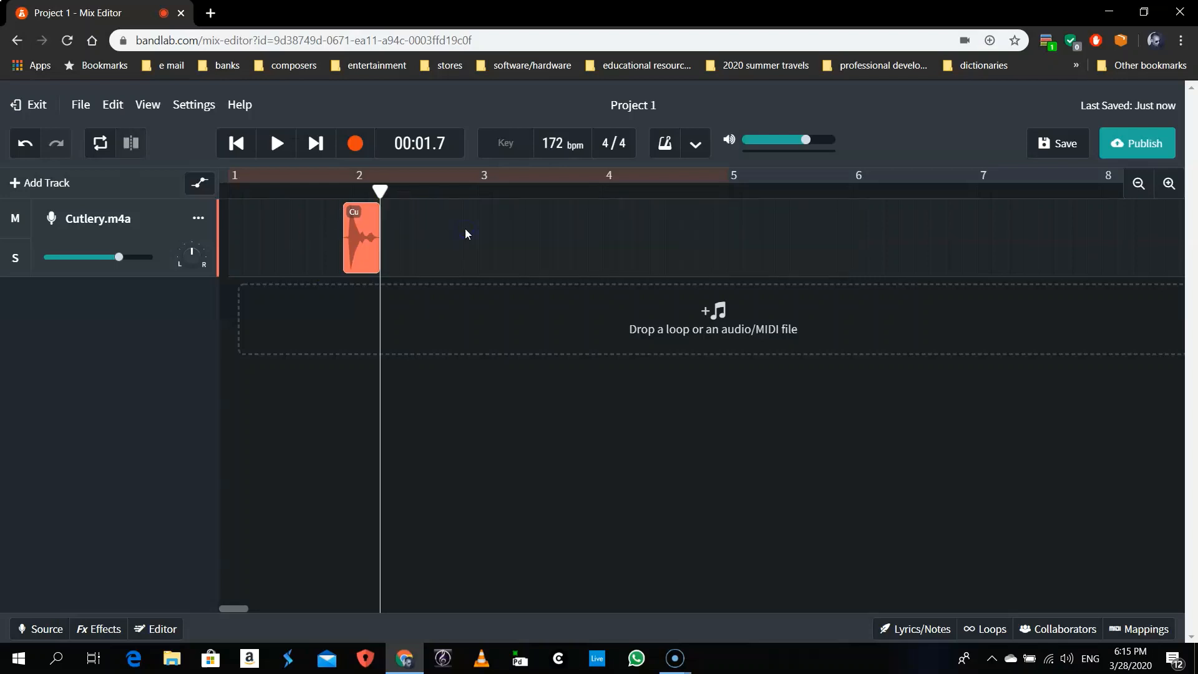
Move the remaining short slice to the start of the timeline and play it from the beginning
click(365, 231)
drag(365, 231, 251, 231)
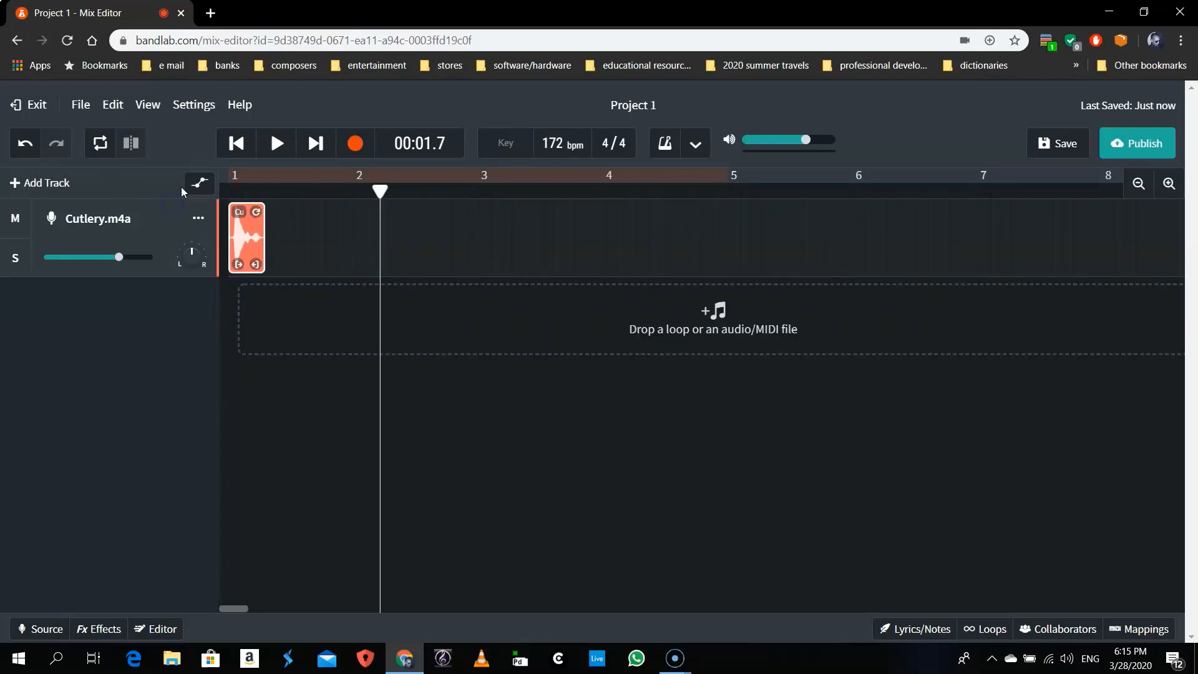
click(240, 143)
key(space)
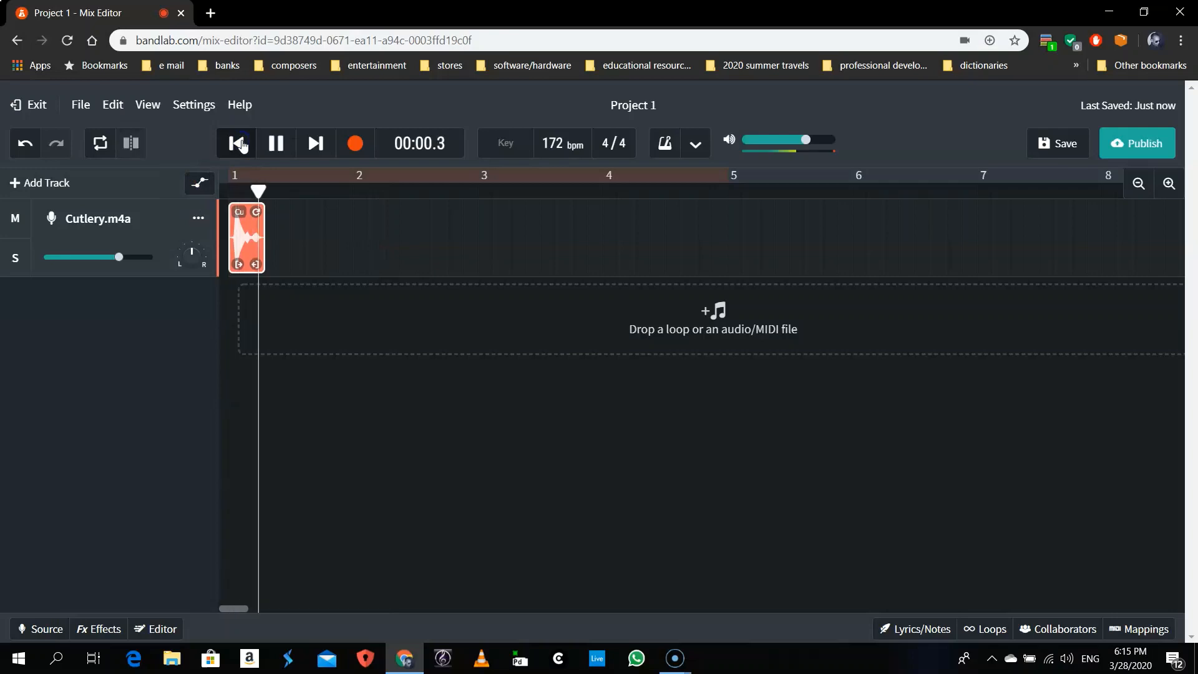
key(space)
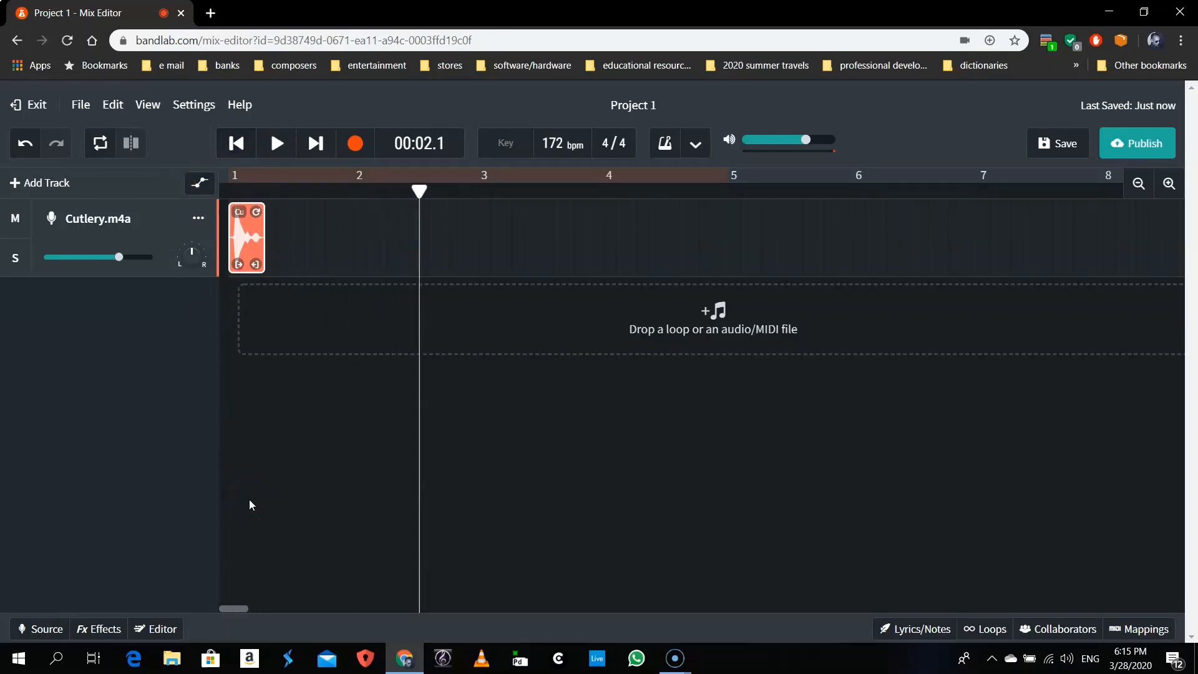
Add the Filter Echo delay effect to the Cutlery.m4a track
click(100, 630)
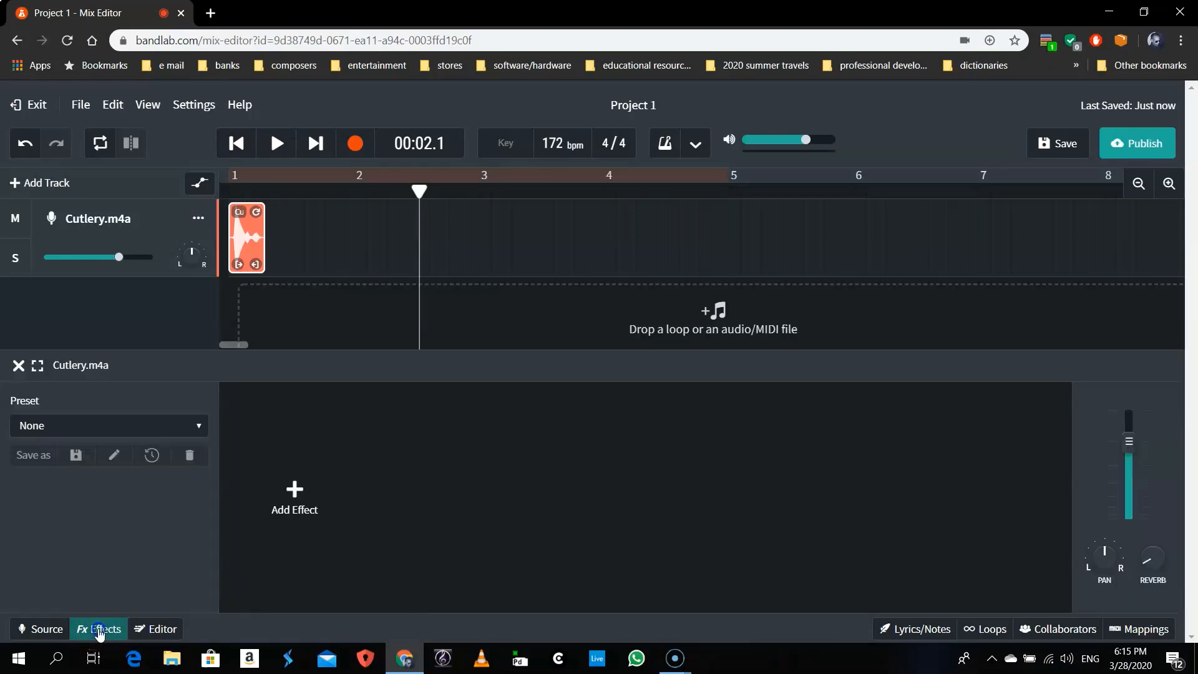
click(291, 488)
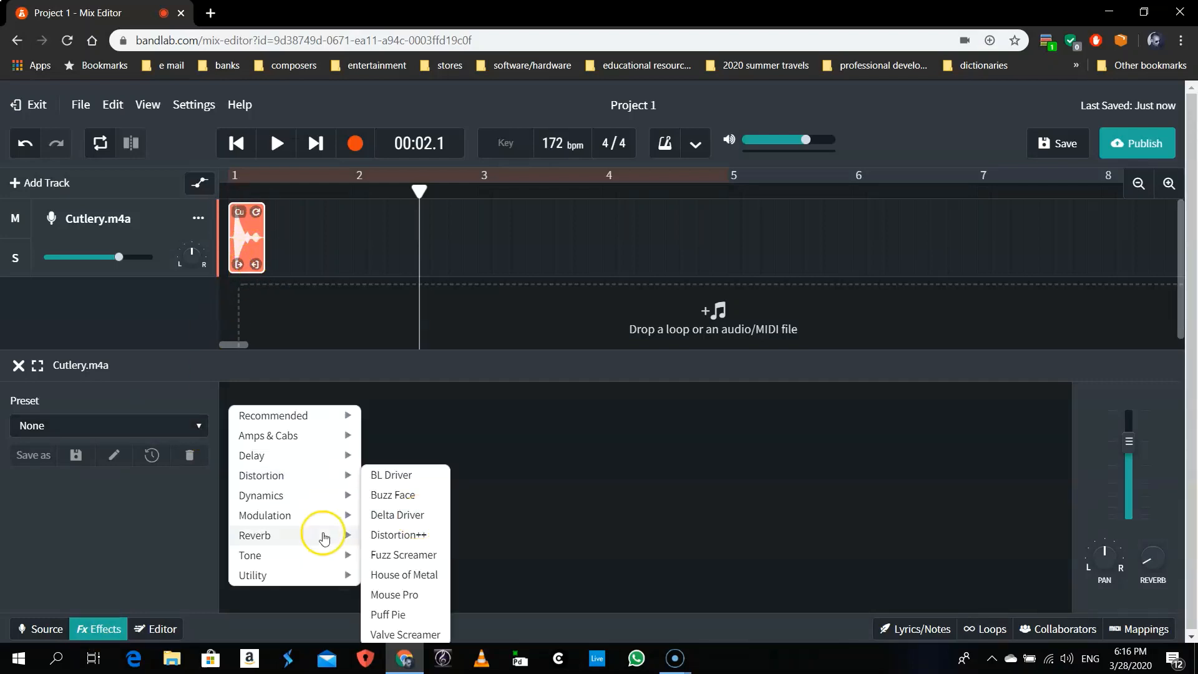
mouse_move(323, 537)
mouse_move(322, 497)
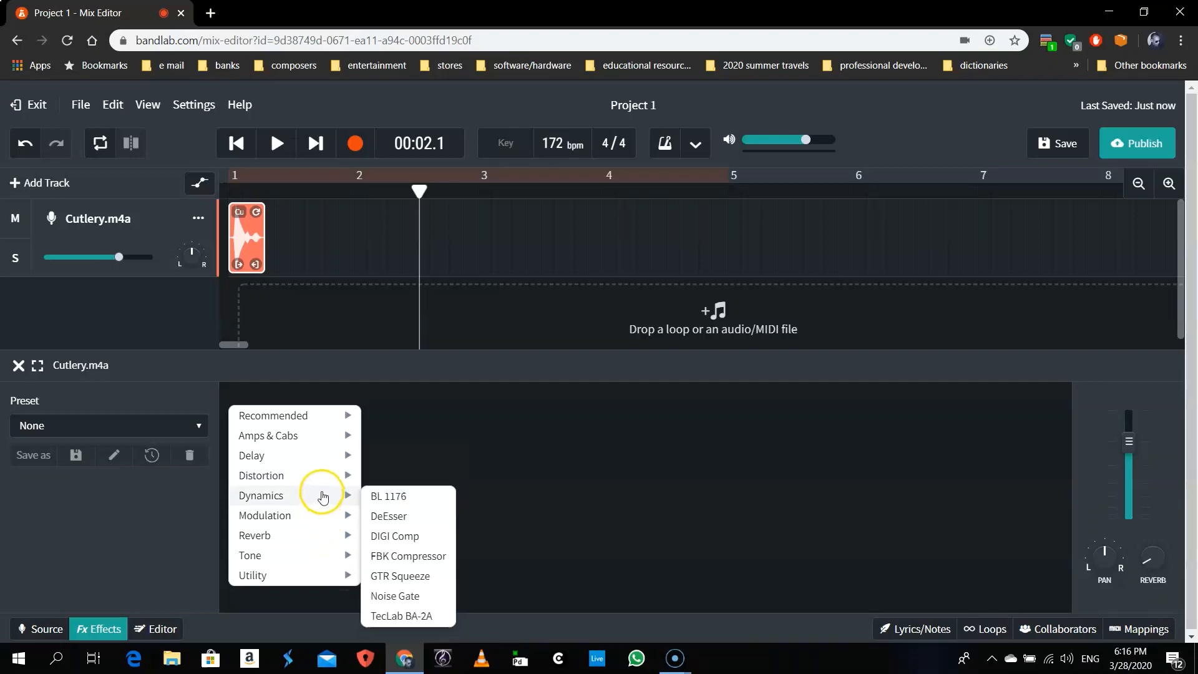
click(326, 474)
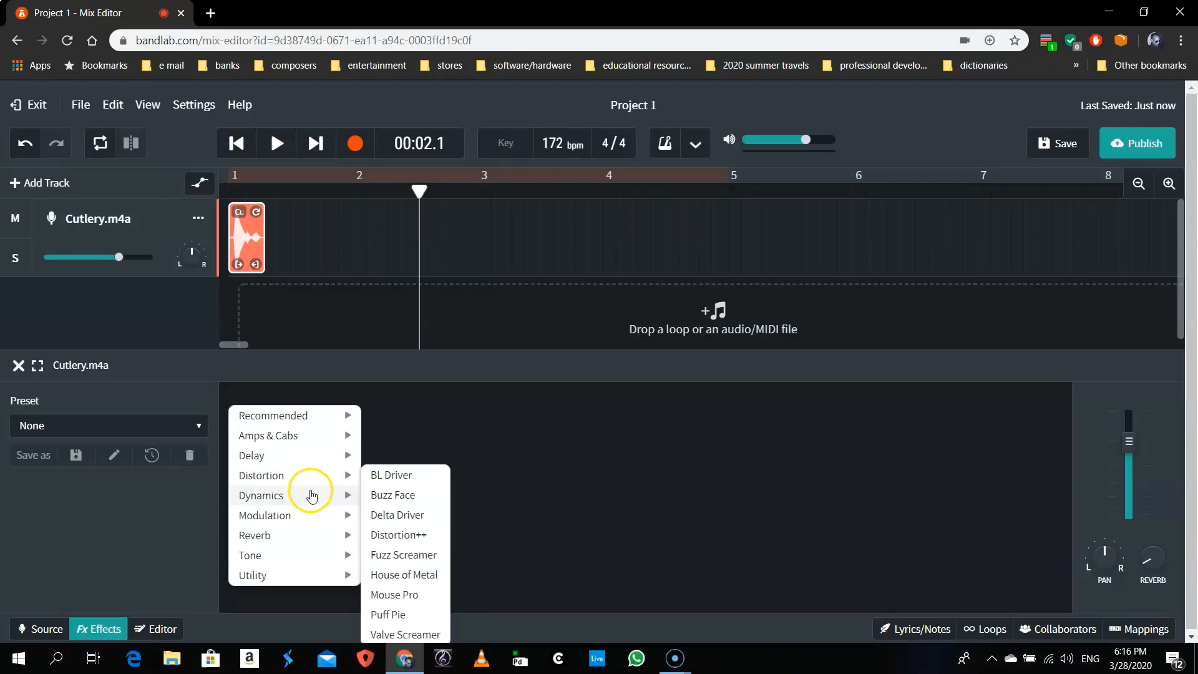
mouse_move(303, 517)
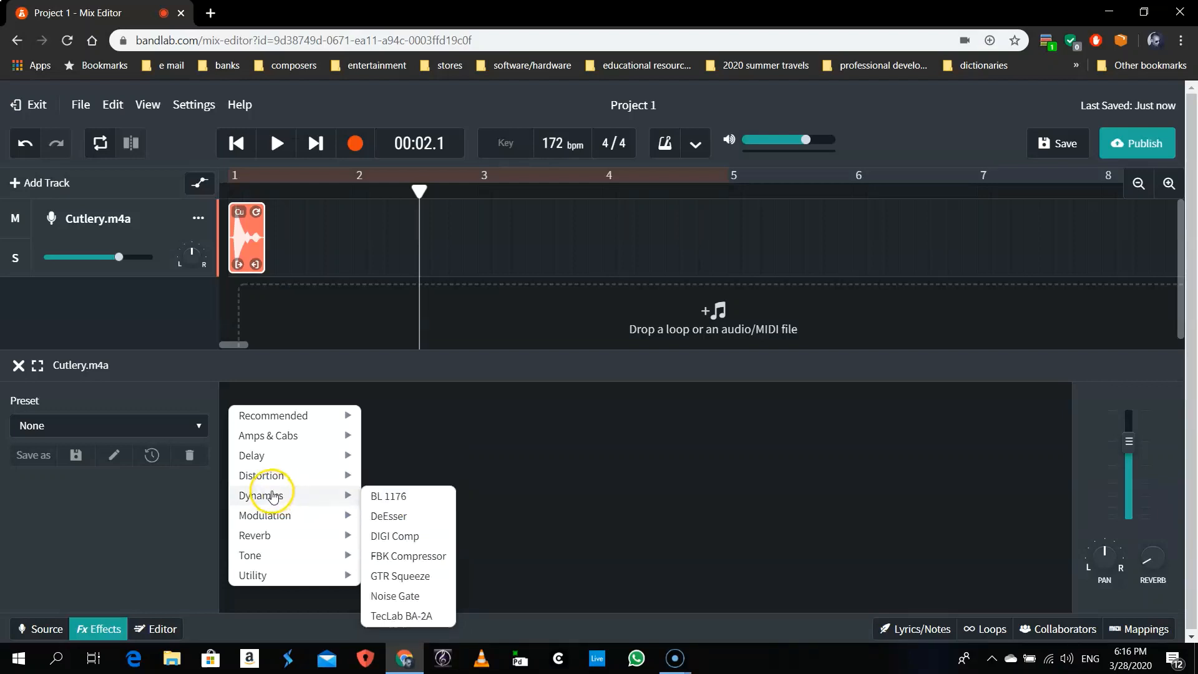
mouse_move(282, 437)
mouse_move(270, 459)
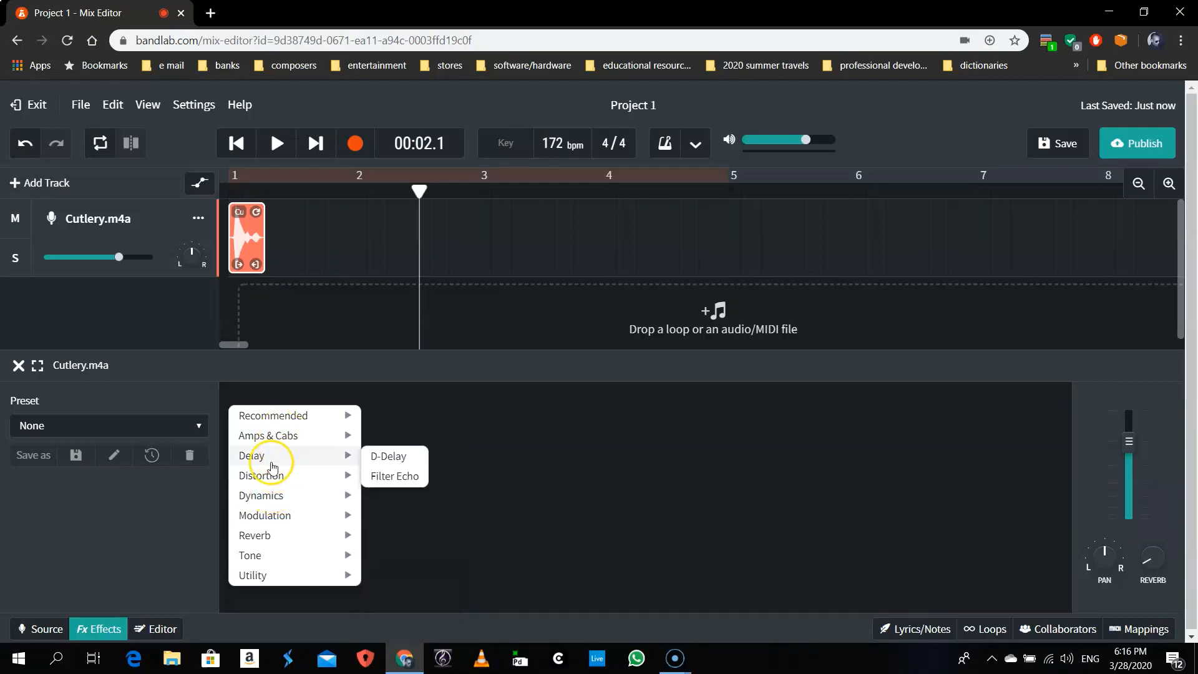
click(388, 478)
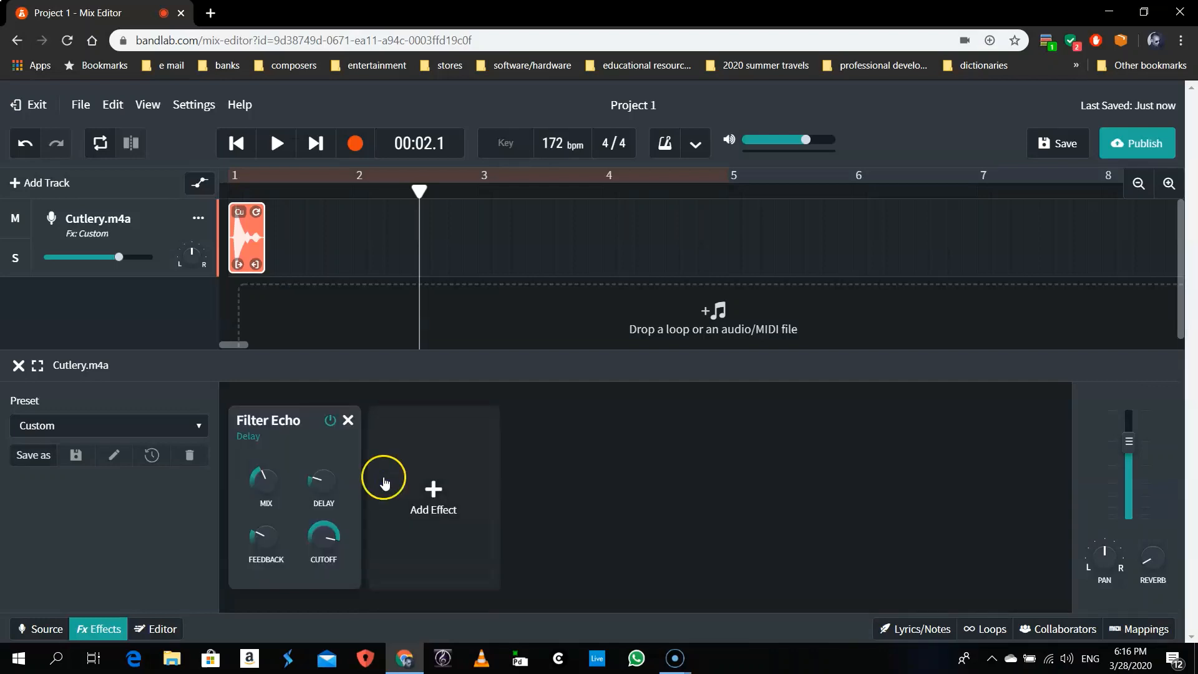
Raise the Filter Echo's Delay to roughly the midpoint, play the slice from the beginning, and return to the start
click(320, 481)
drag(320, 481, 332, 400)
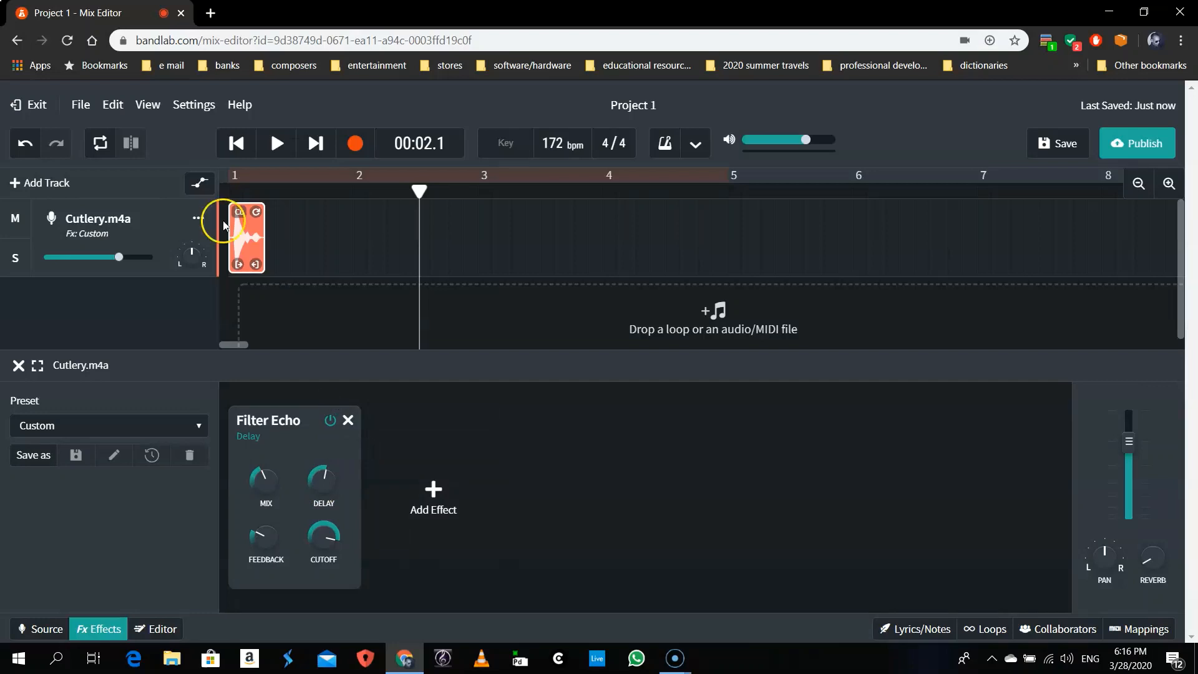
click(234, 143)
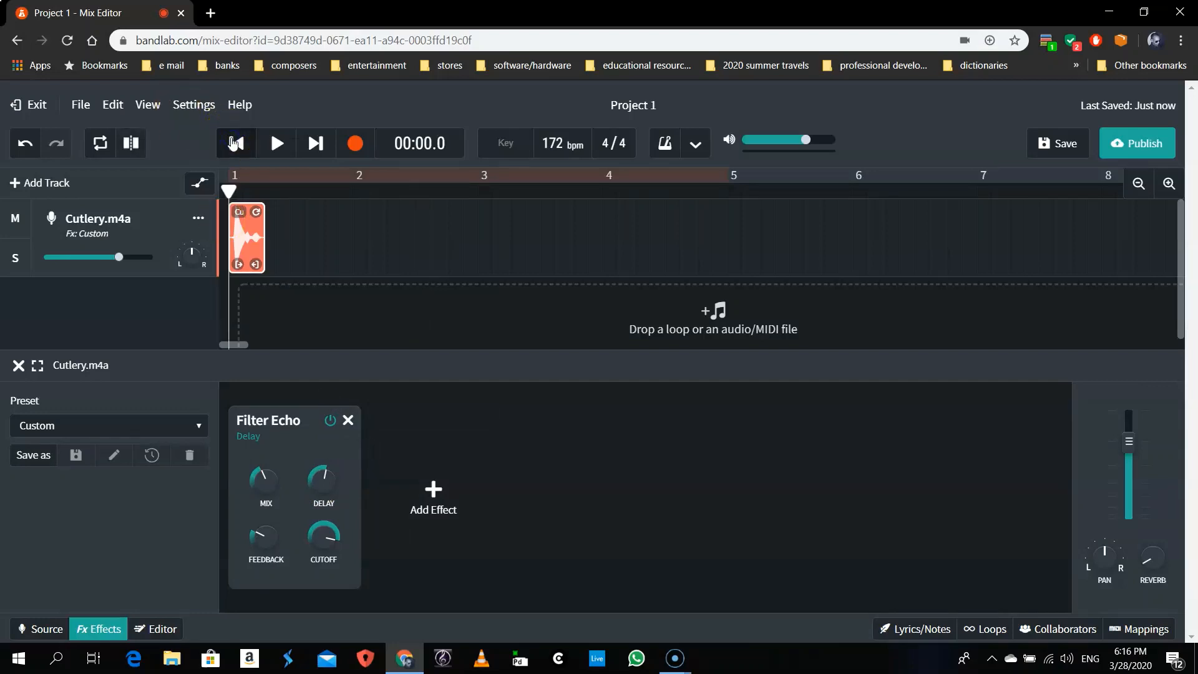
key(space)
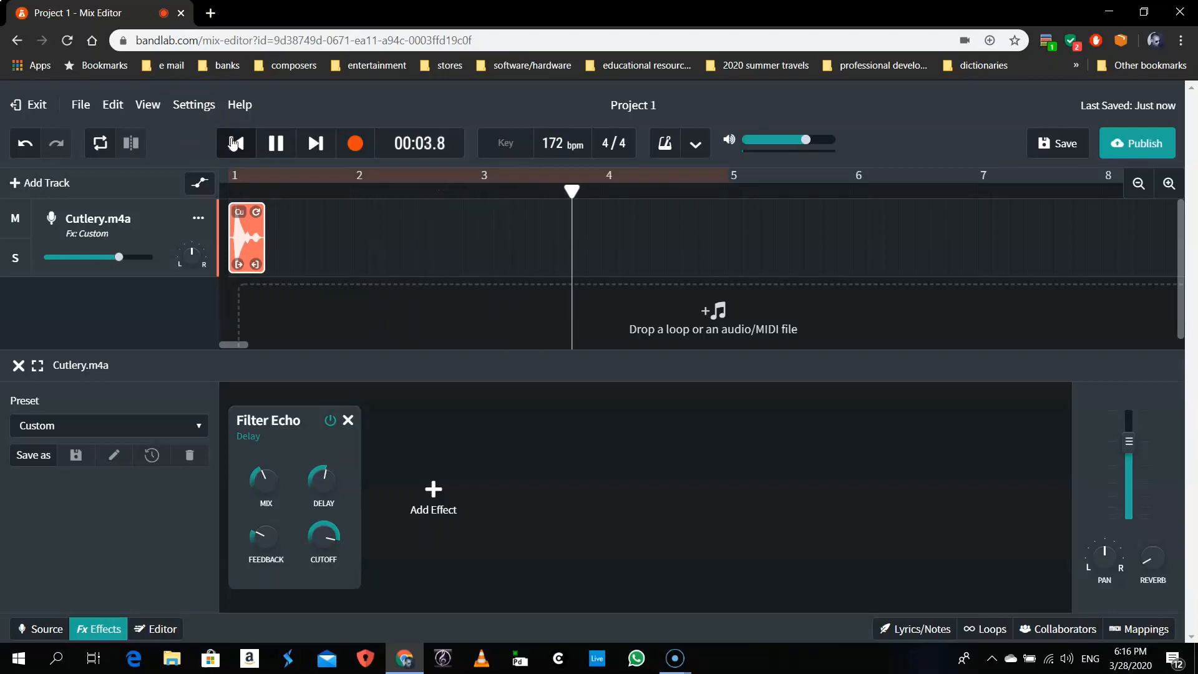
key(space)
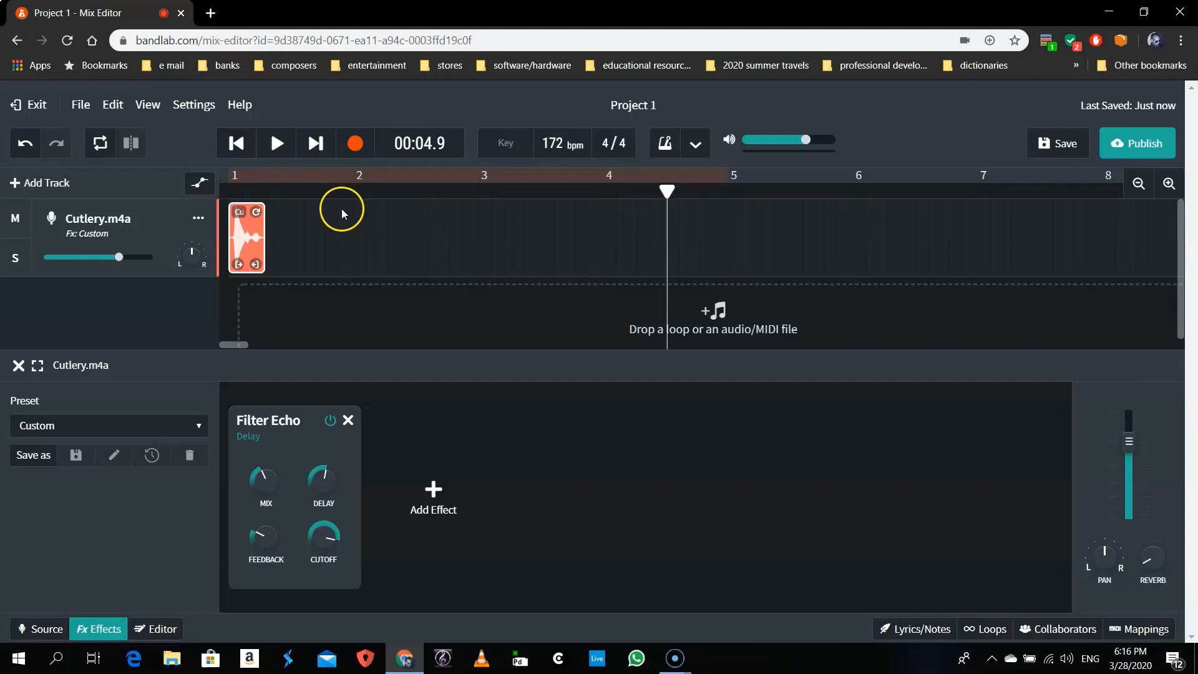
click(245, 142)
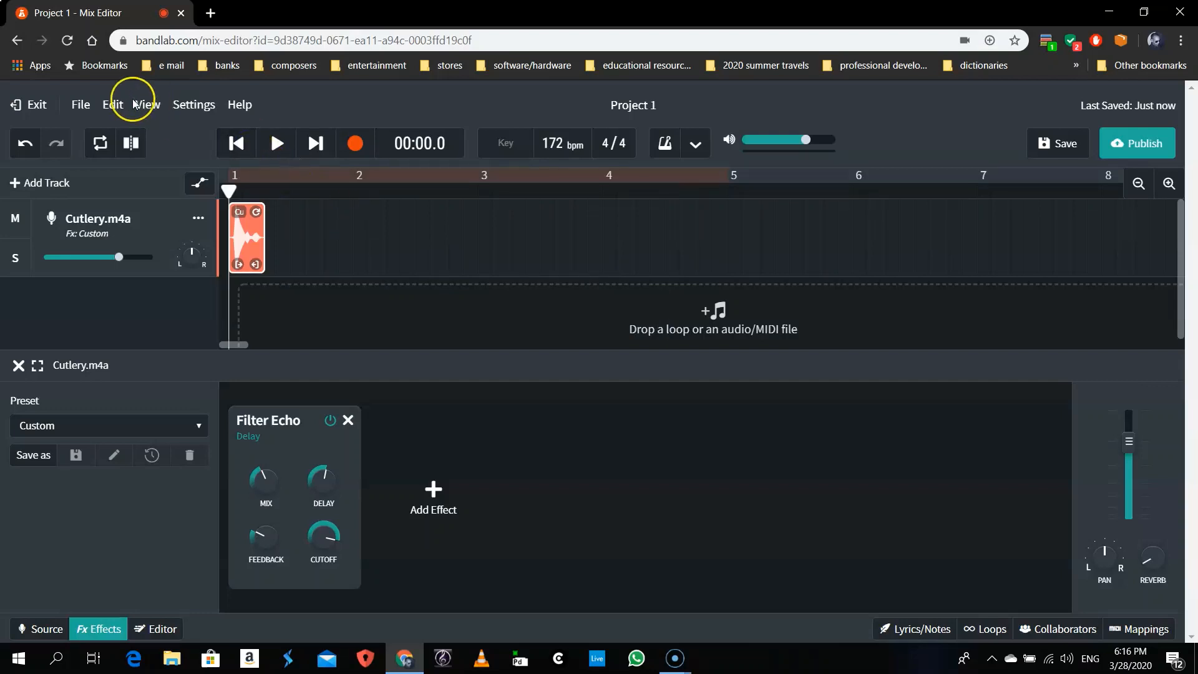
Download the echoed Cutlery.m4a track as a stem and close the download dialog
click(81, 105)
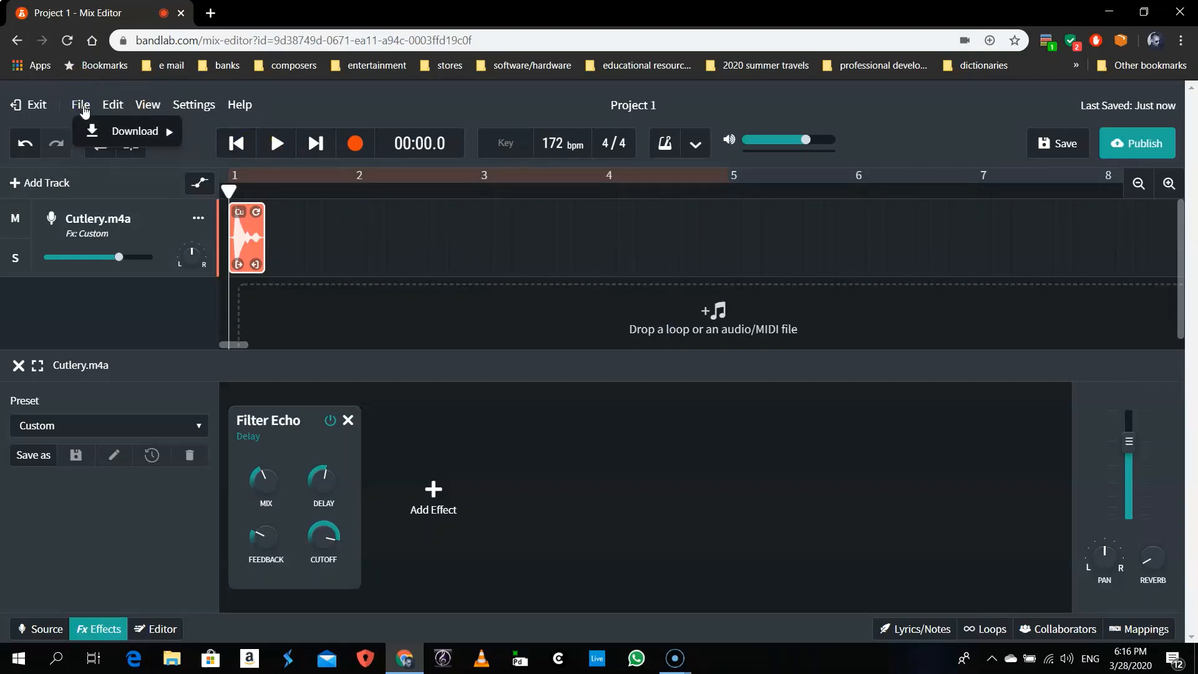
mouse_move(95, 130)
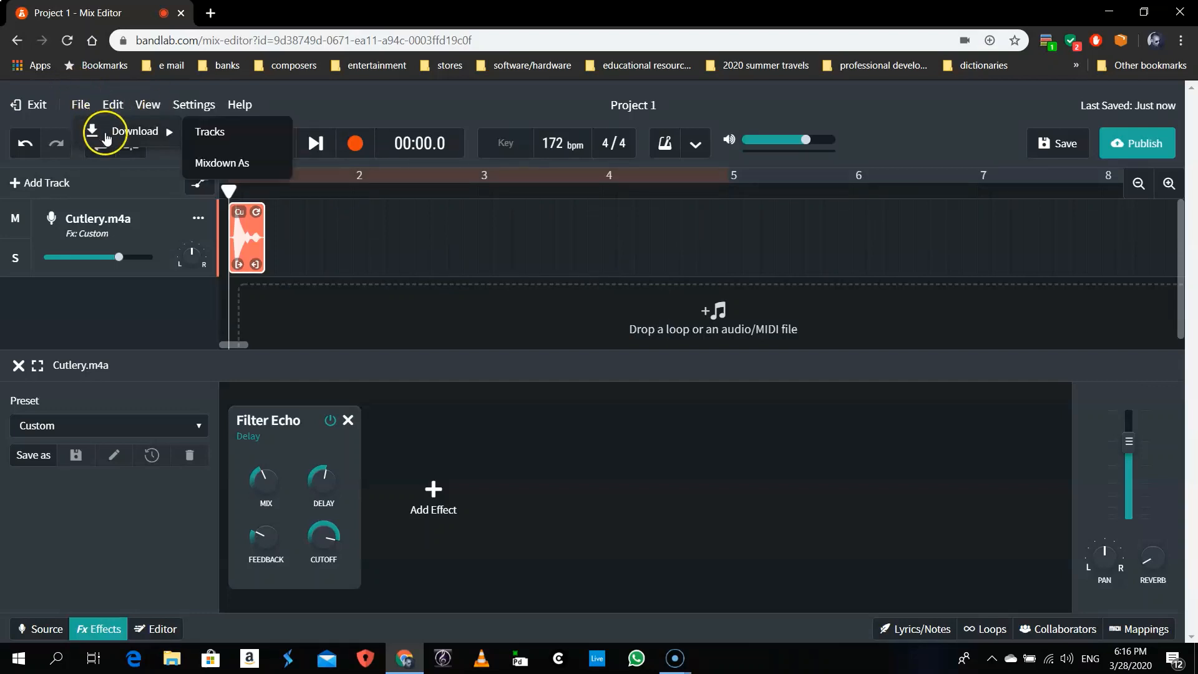
click(207, 131)
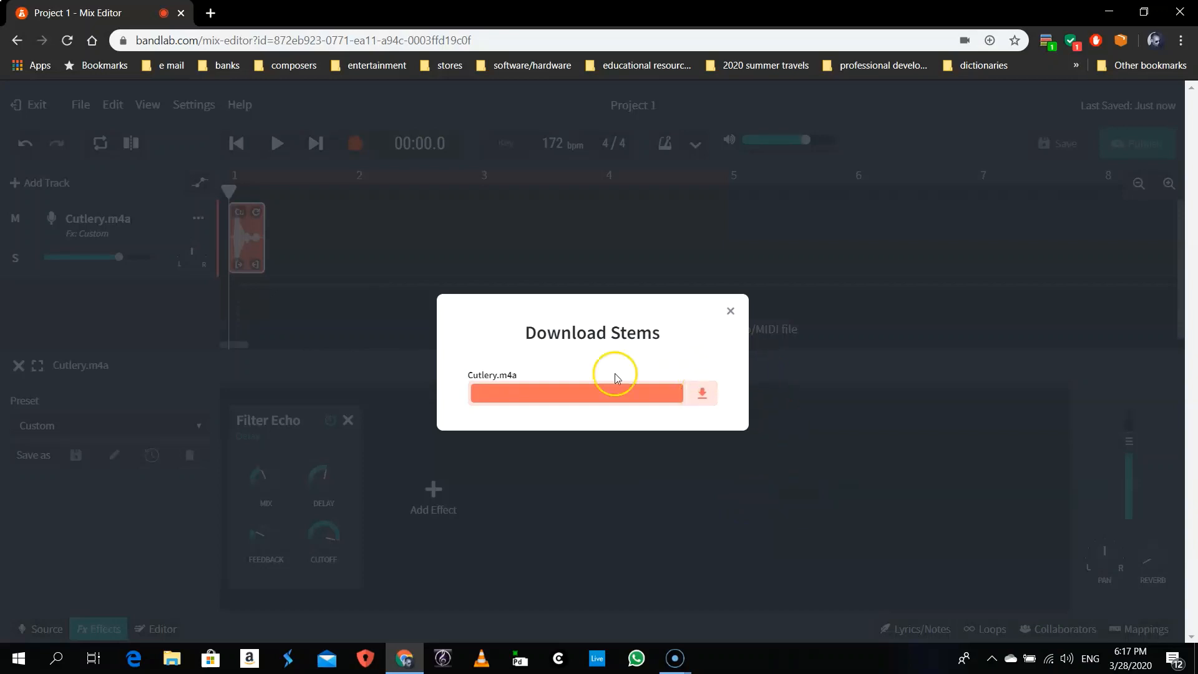
click(710, 389)
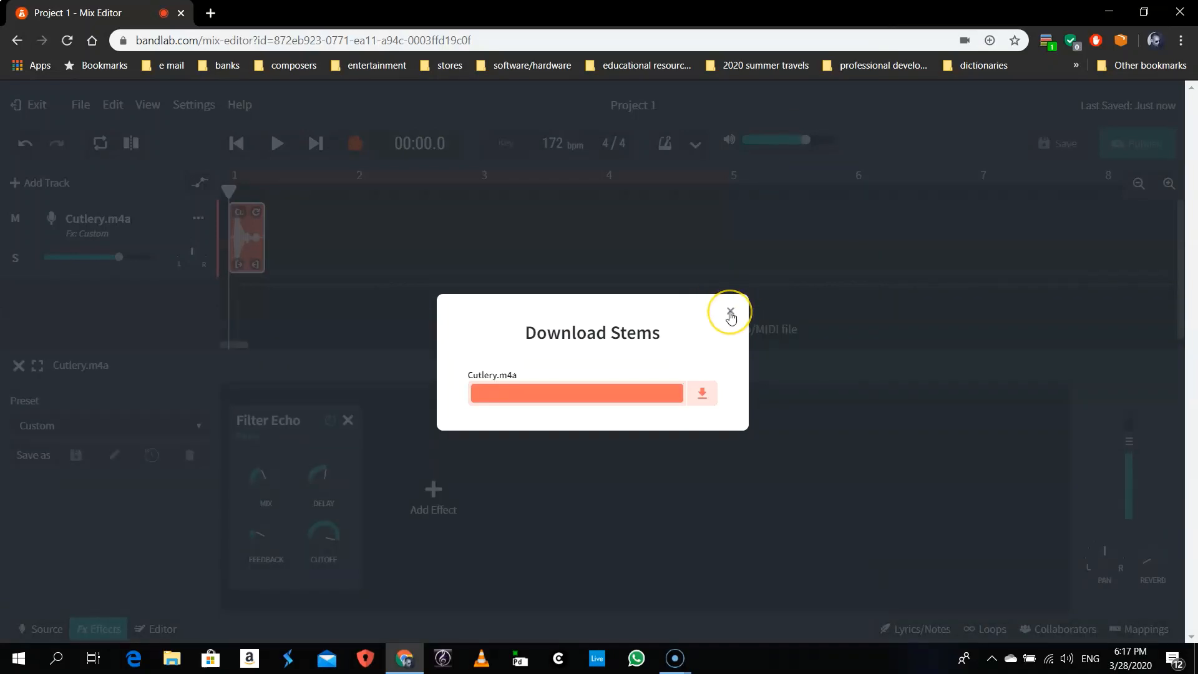
click(730, 313)
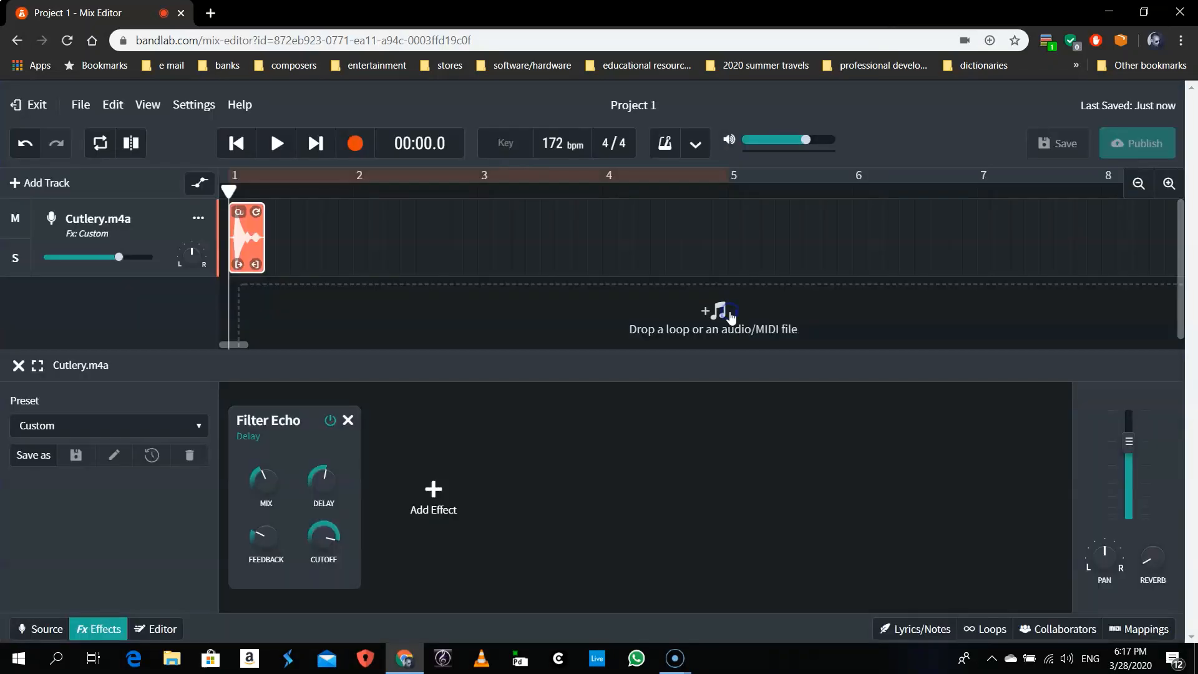
Close the effects view and delete the Cutlery.m4a track from the project
click(18, 365)
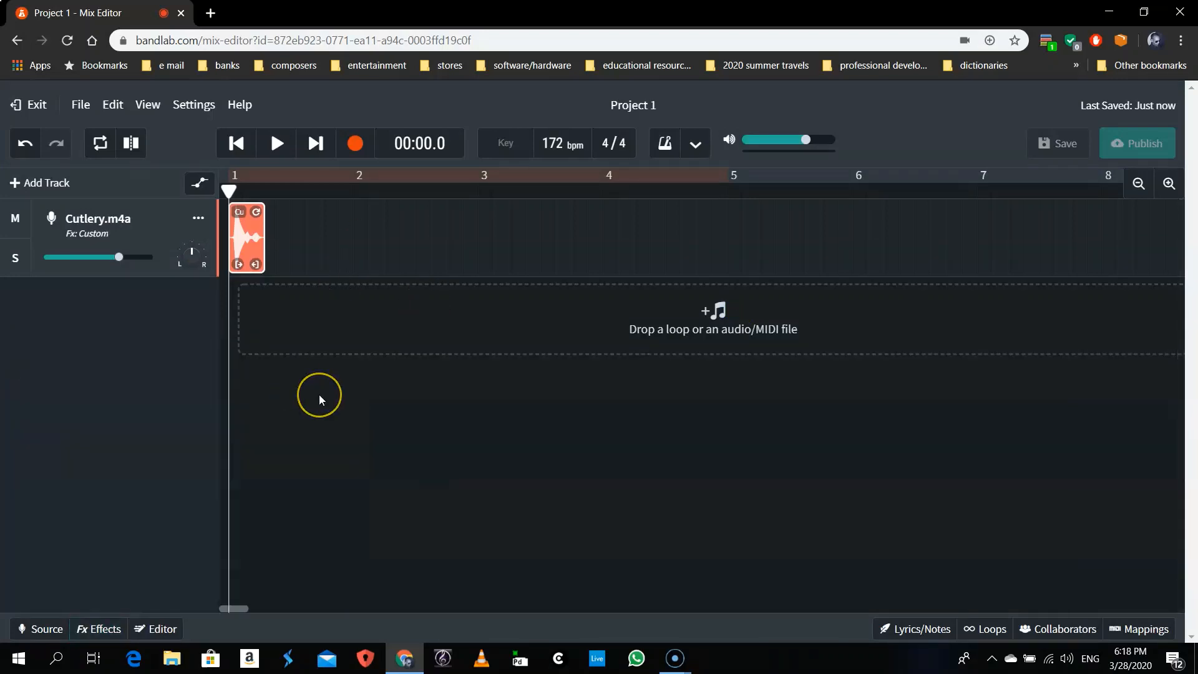
right_click(163, 230)
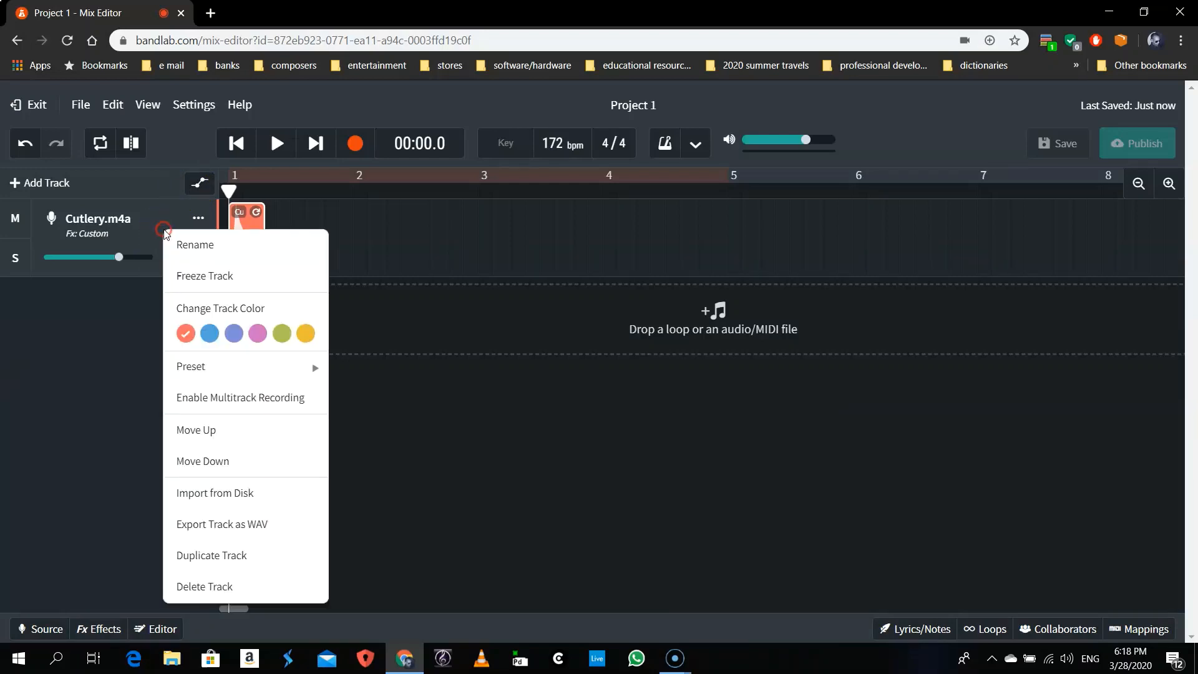
click(199, 587)
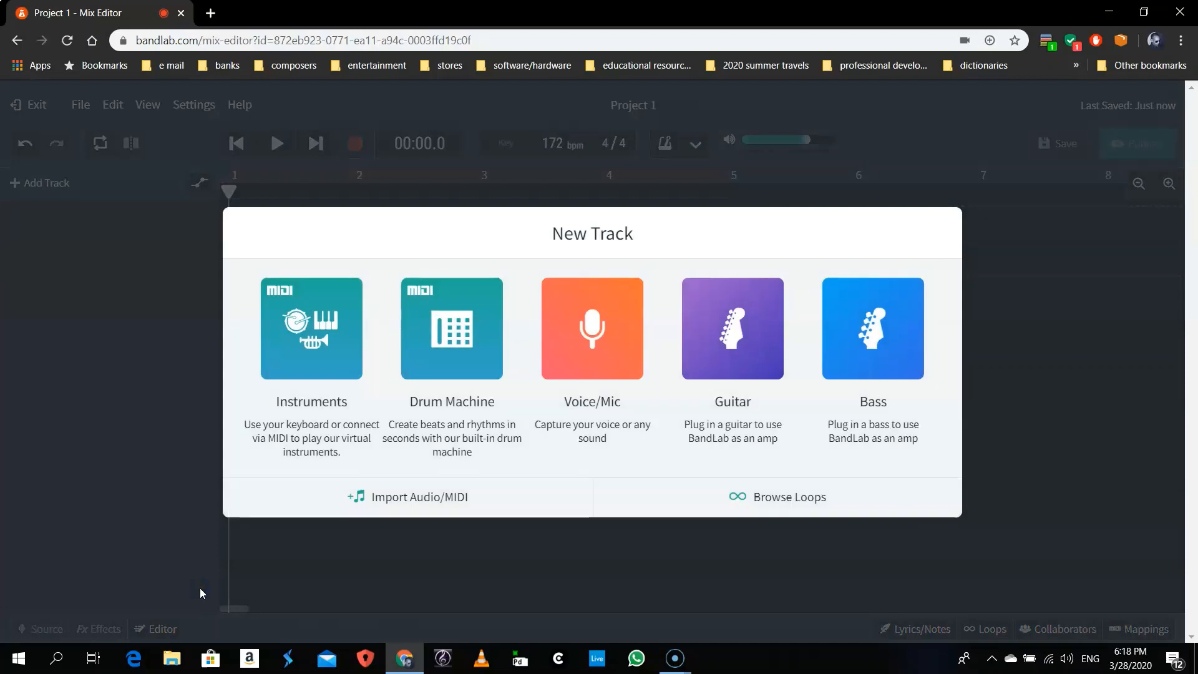
Import the Water faucet.m4a recording as a new audio track
click(402, 504)
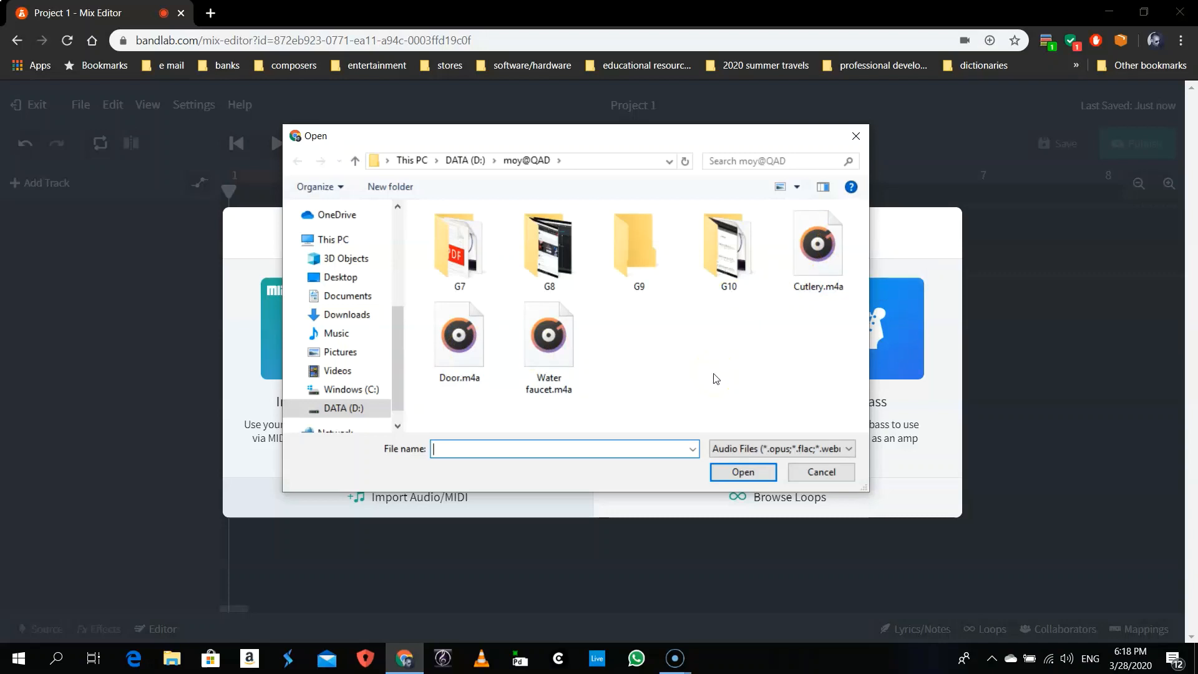
click(661, 350)
click(550, 355)
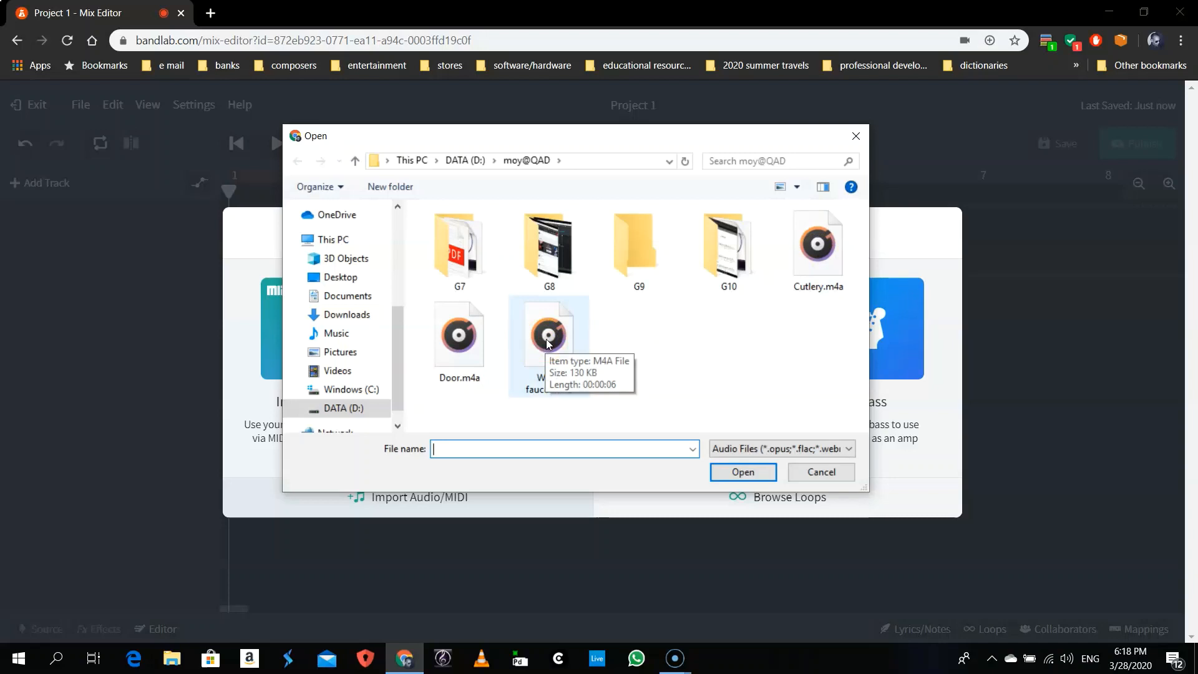
click(548, 335)
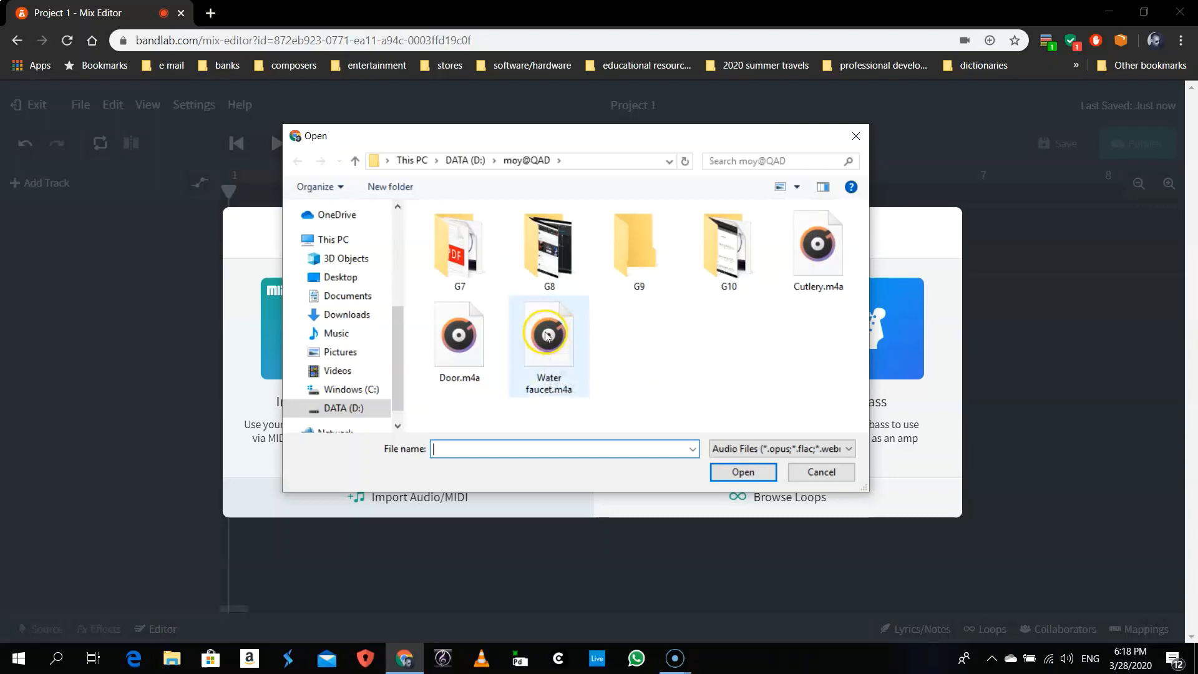
double_click(548, 336)
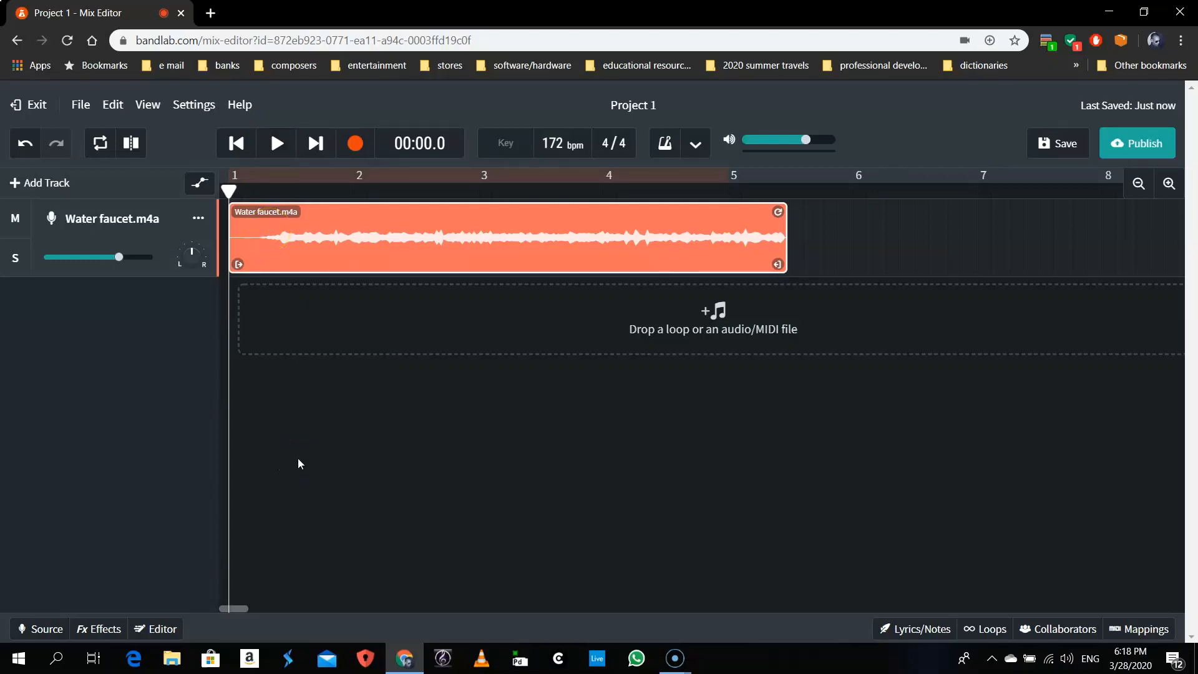
Play the water faucet recording through and return the playhead to the start
key(space)
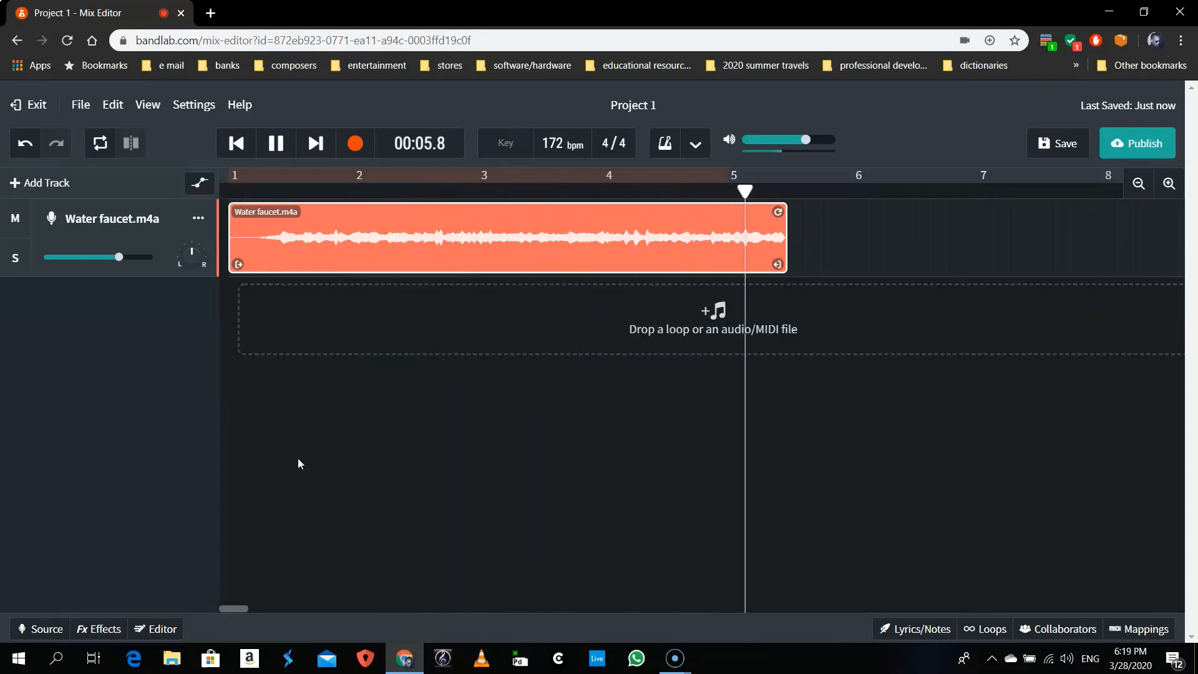
key(space)
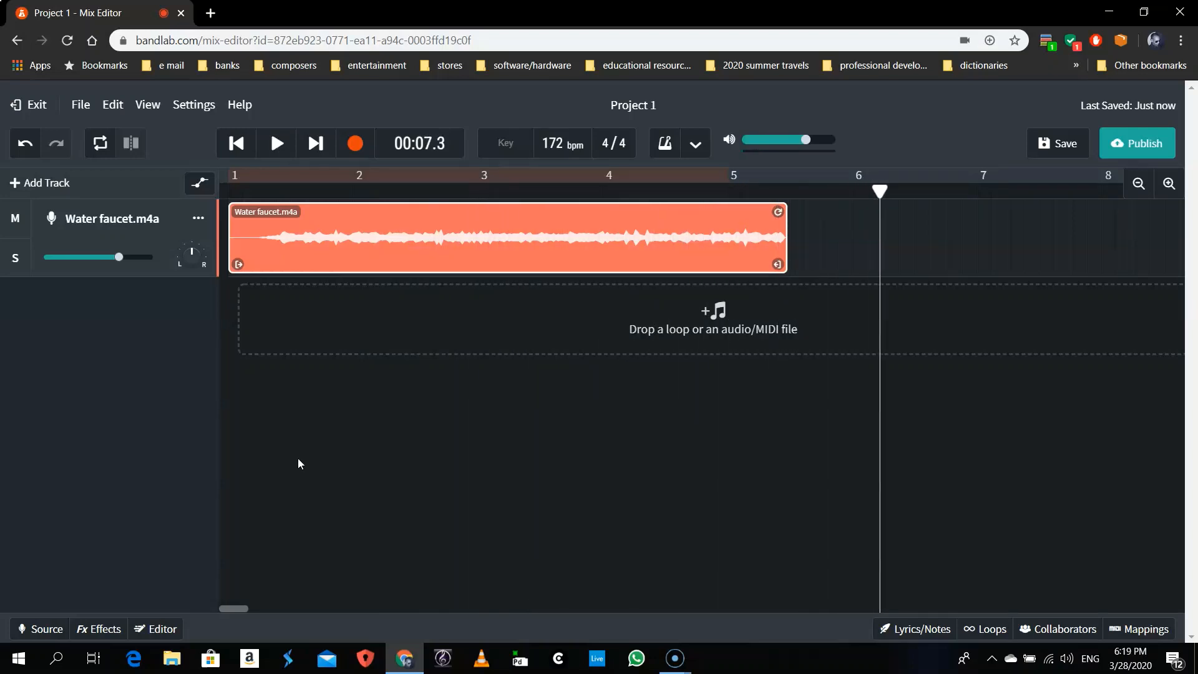
click(240, 144)
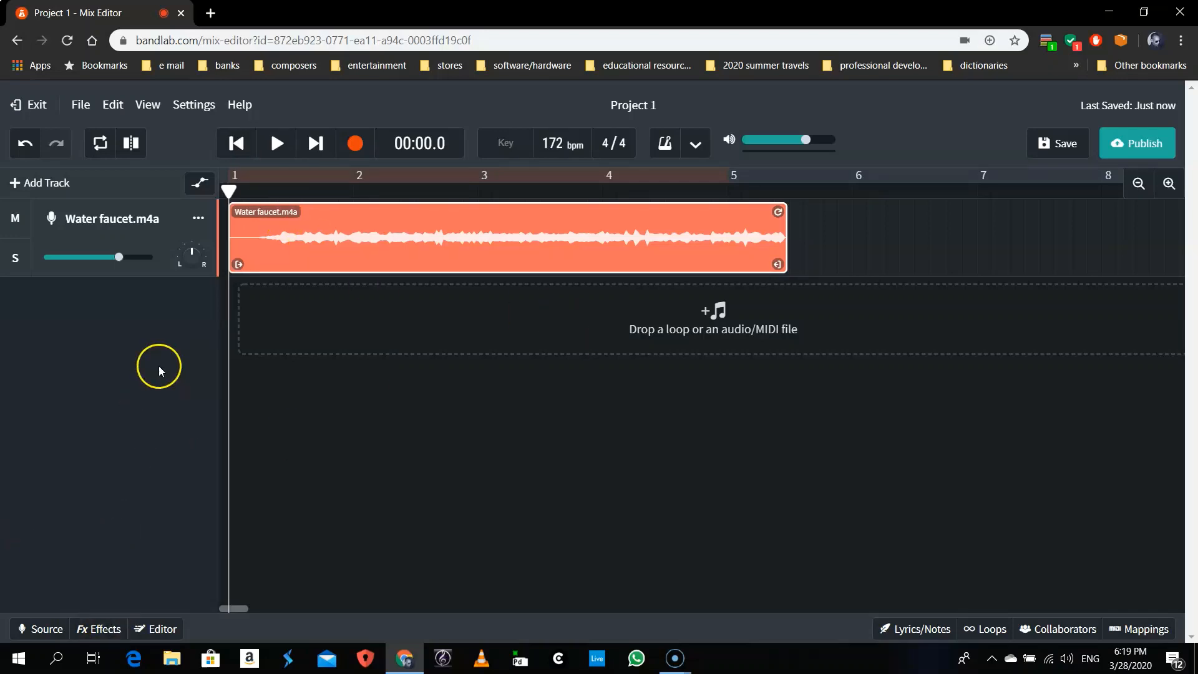
Add the Phase 72 modulation effect to the Water faucet.m4a track and play the clip with it
click(109, 628)
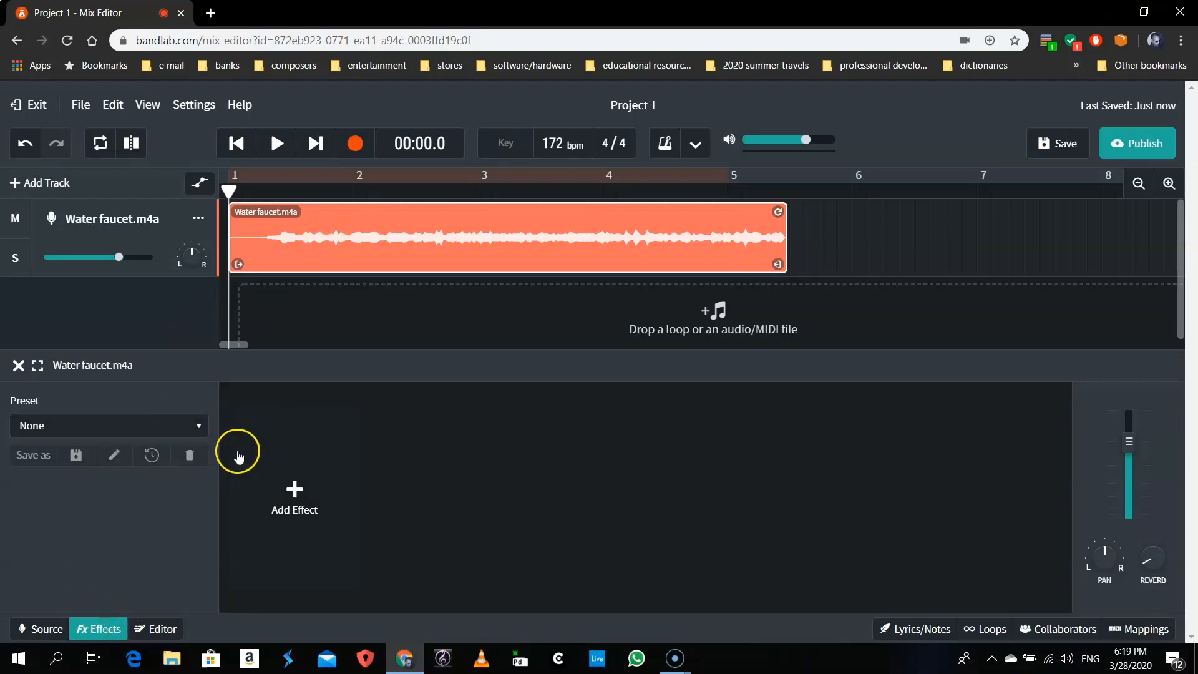
click(294, 489)
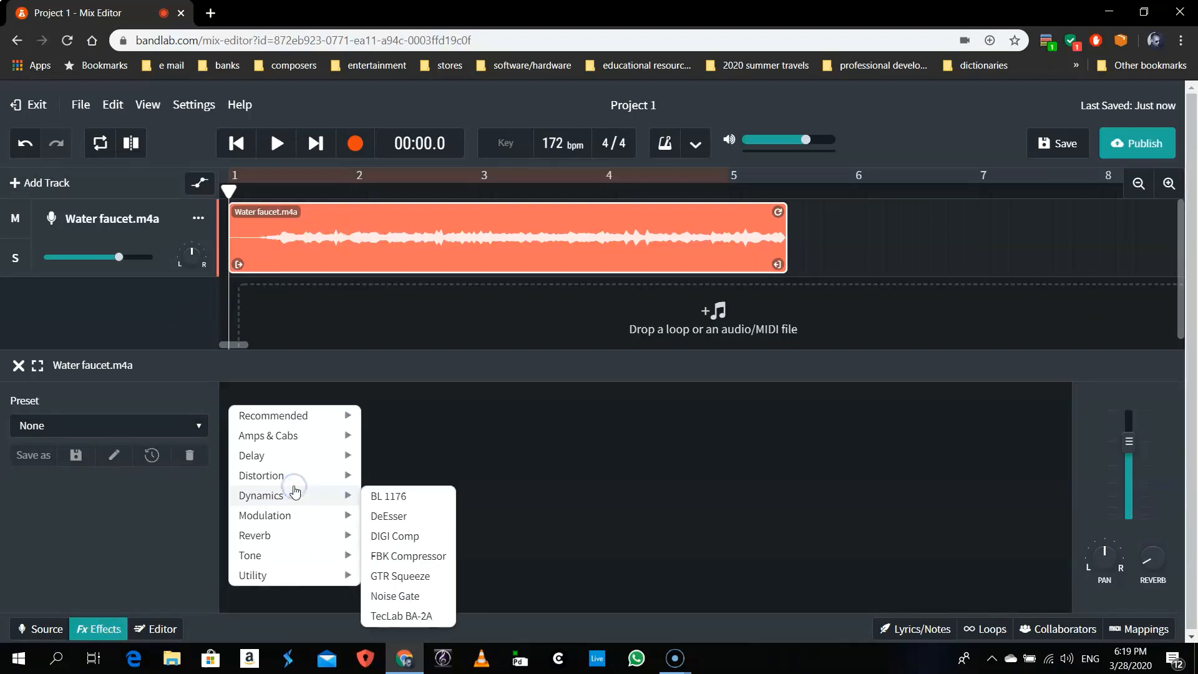
click(287, 521)
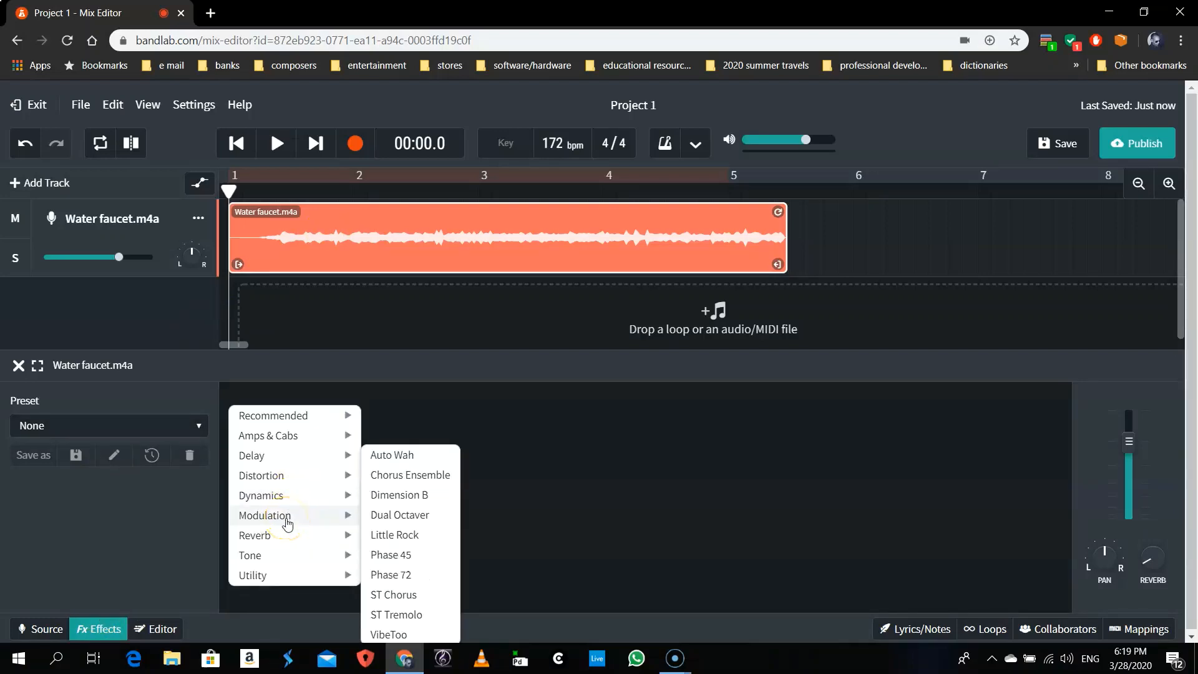
click(389, 575)
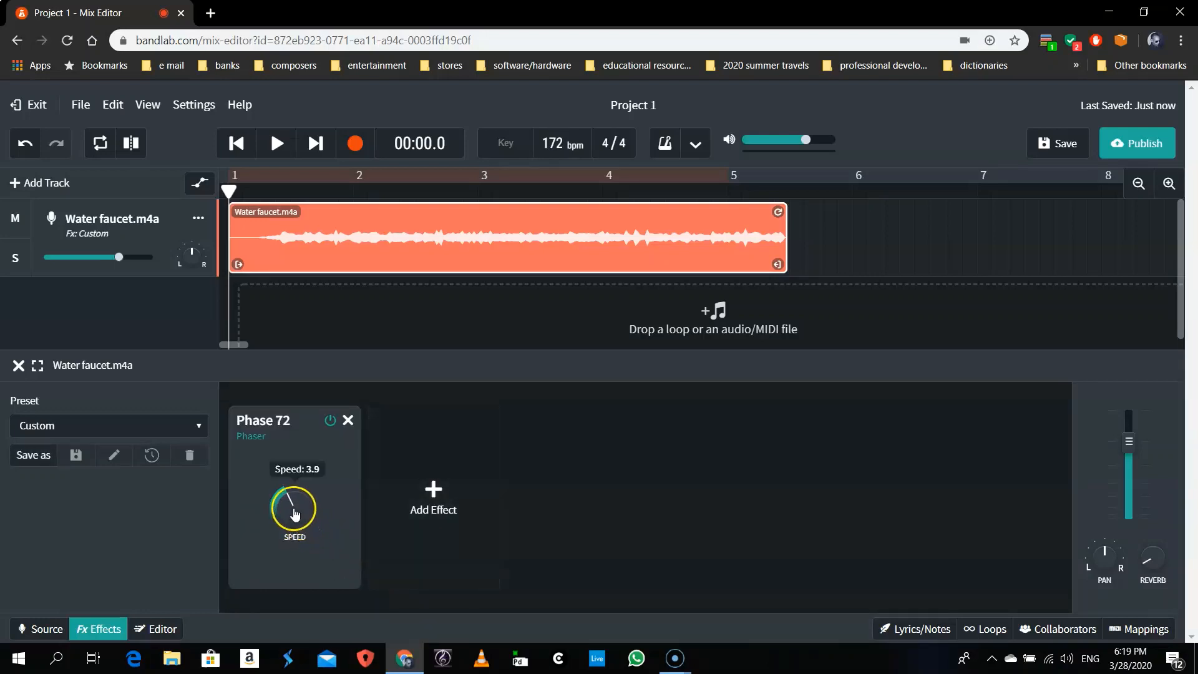
click(278, 161)
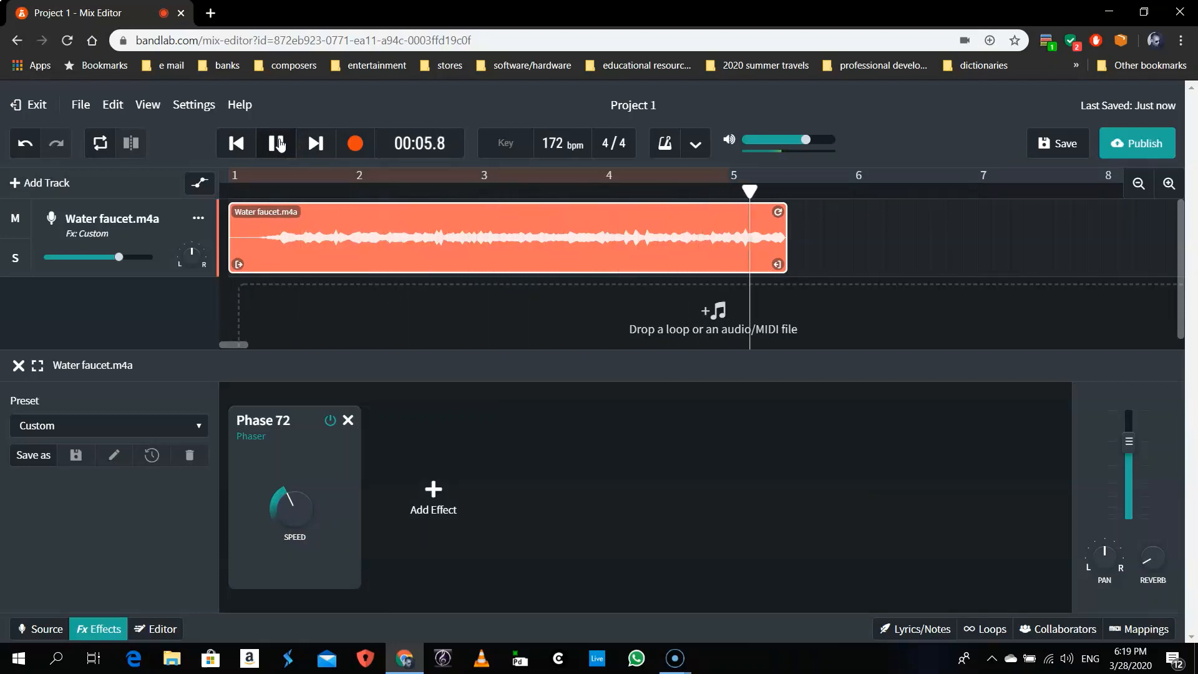
click(278, 144)
Lower the Phase 72 Speed to 1.0 and play the track from the beginning
mouse_move(282, 496)
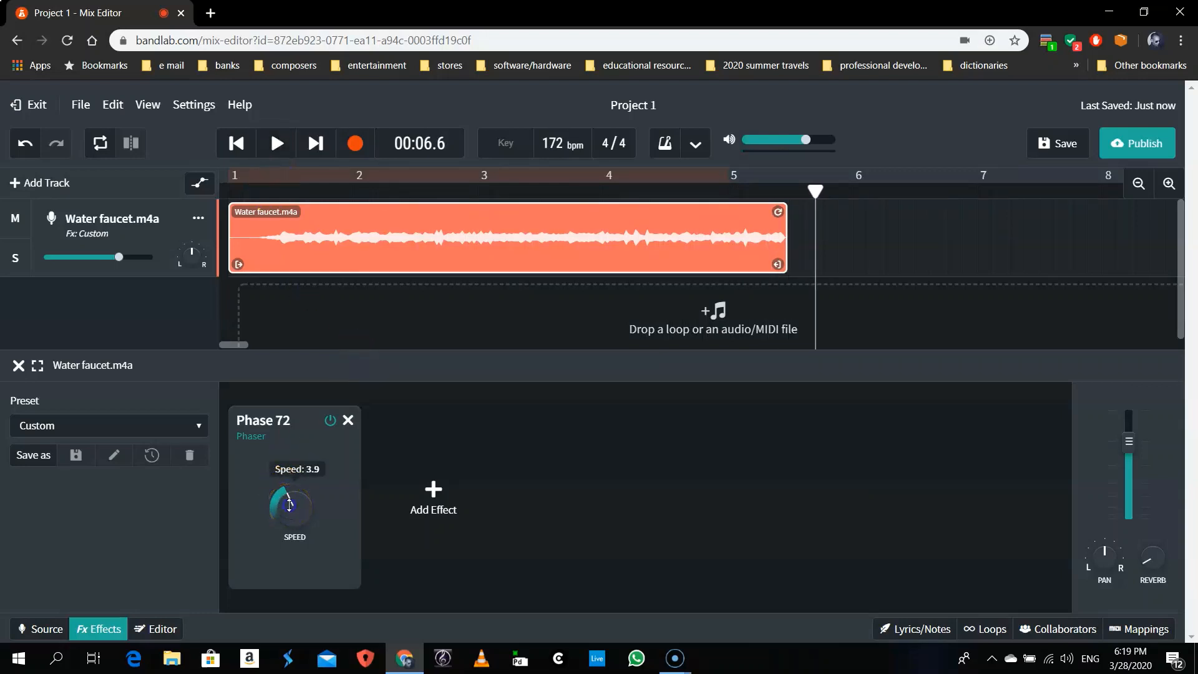
drag(288, 504, 298, 567)
click(235, 146)
key(space)
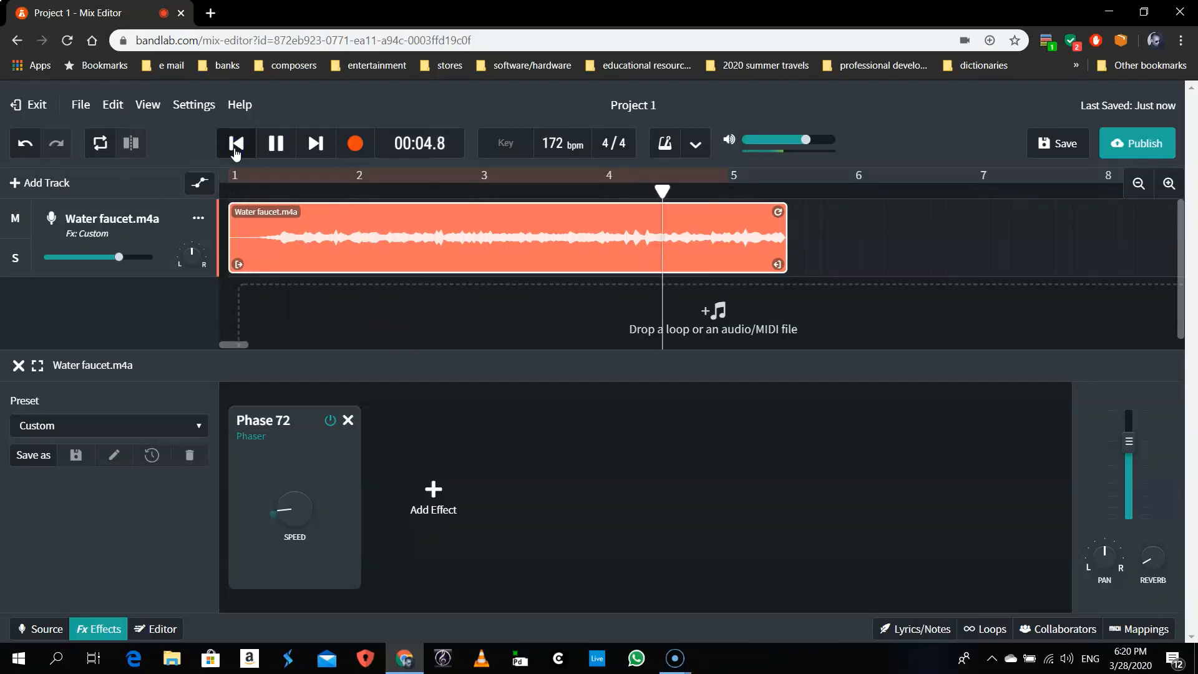
click(277, 148)
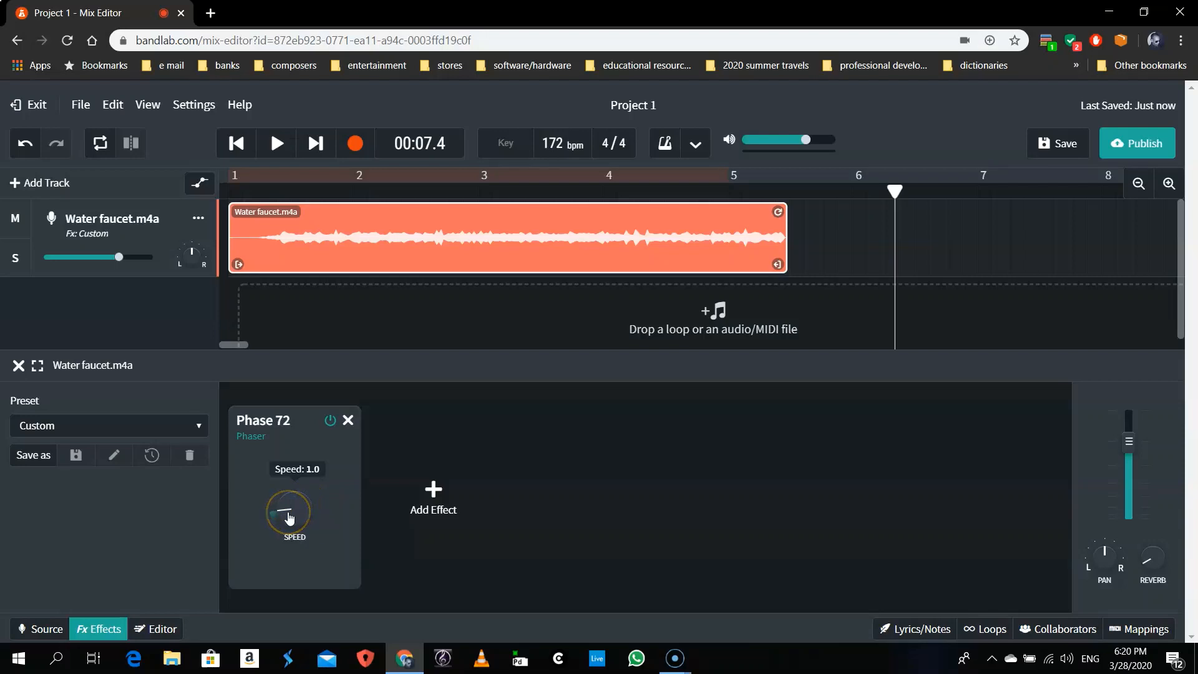
Reduce the Phase 72 Speed slightly below 1.0 and replay the track from the start before closing the effects view
drag(287, 512, 287, 512)
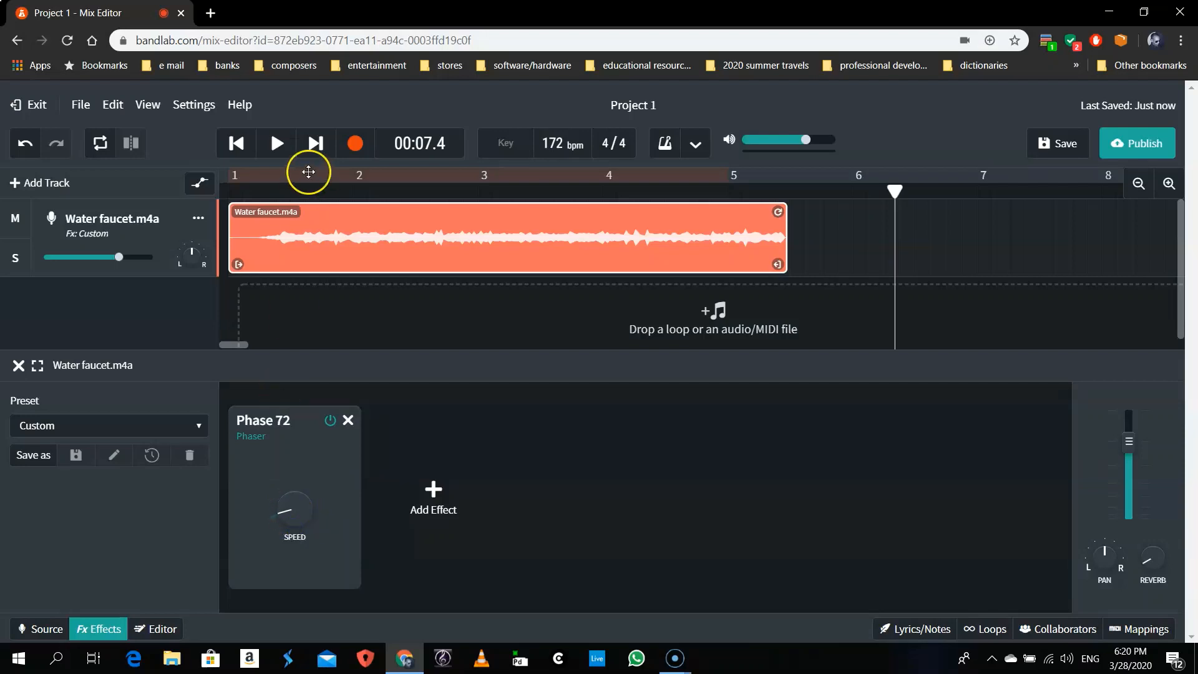
click(248, 143)
key(space)
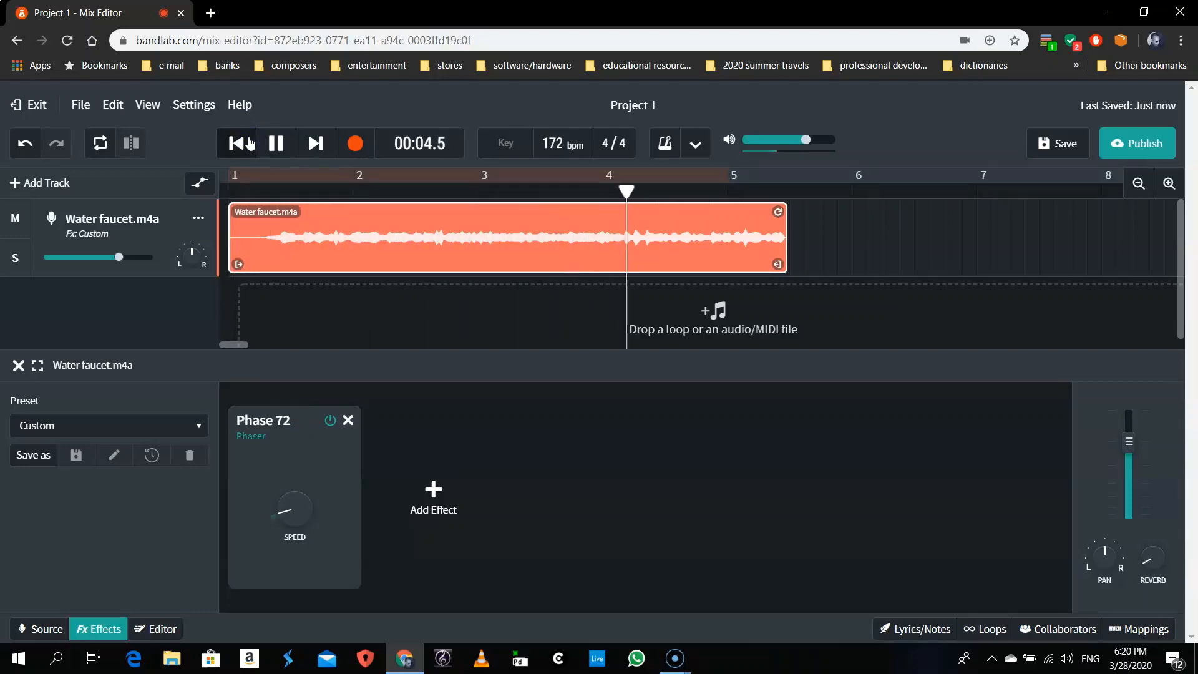
key(space)
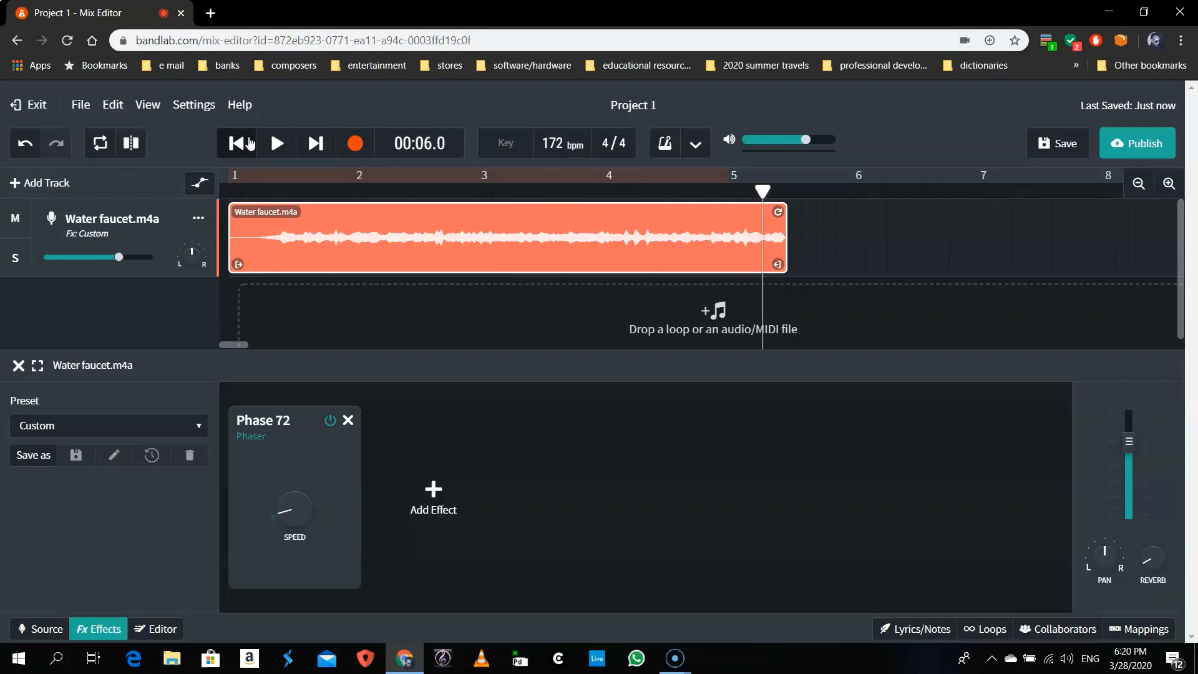
click(18, 365)
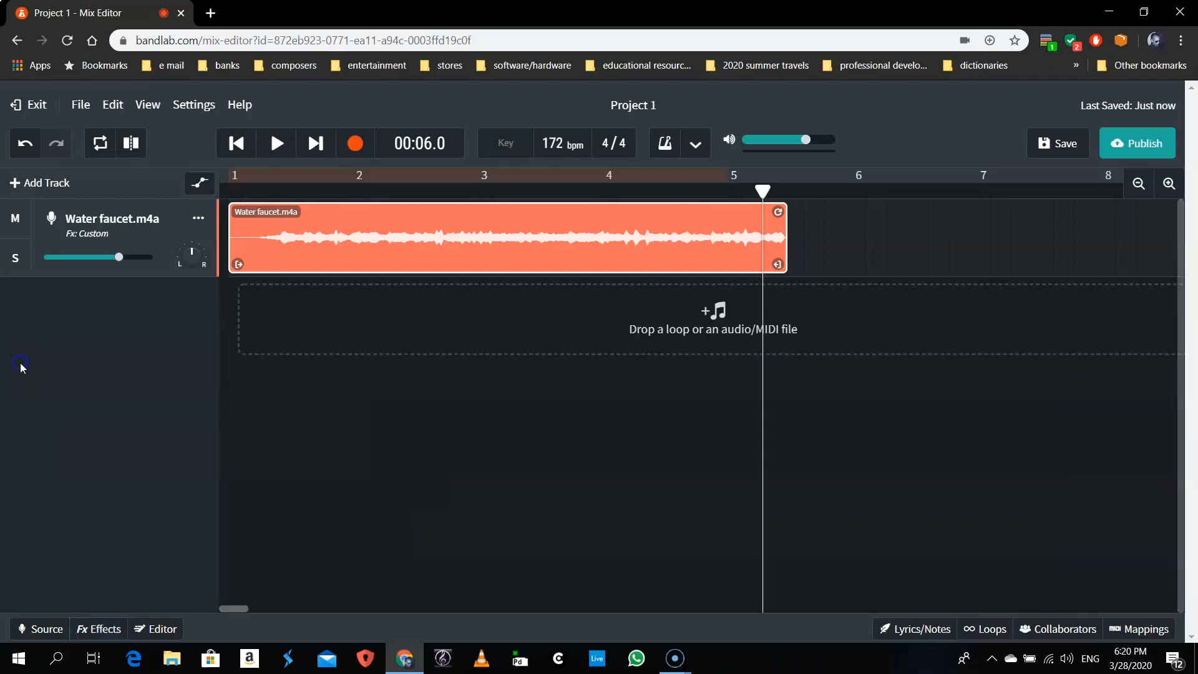
Show the track automation and draw a volume ramp from silence at the clip's start up to maximum just before bar 2
click(201, 185)
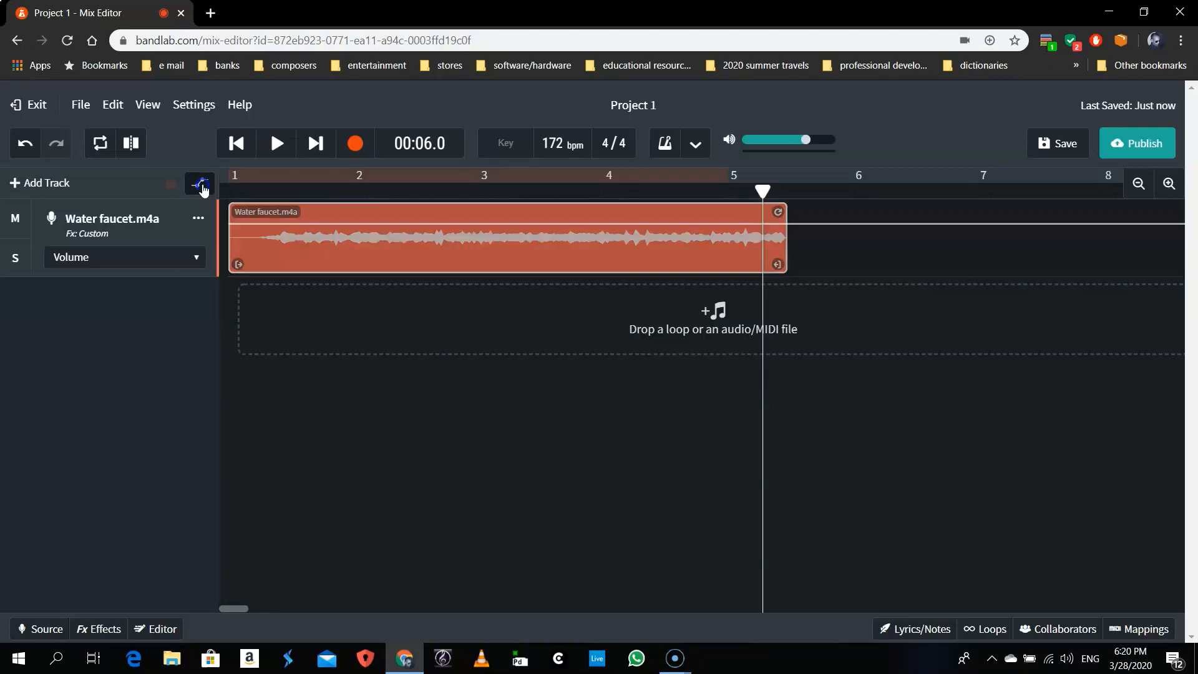
click(243, 225)
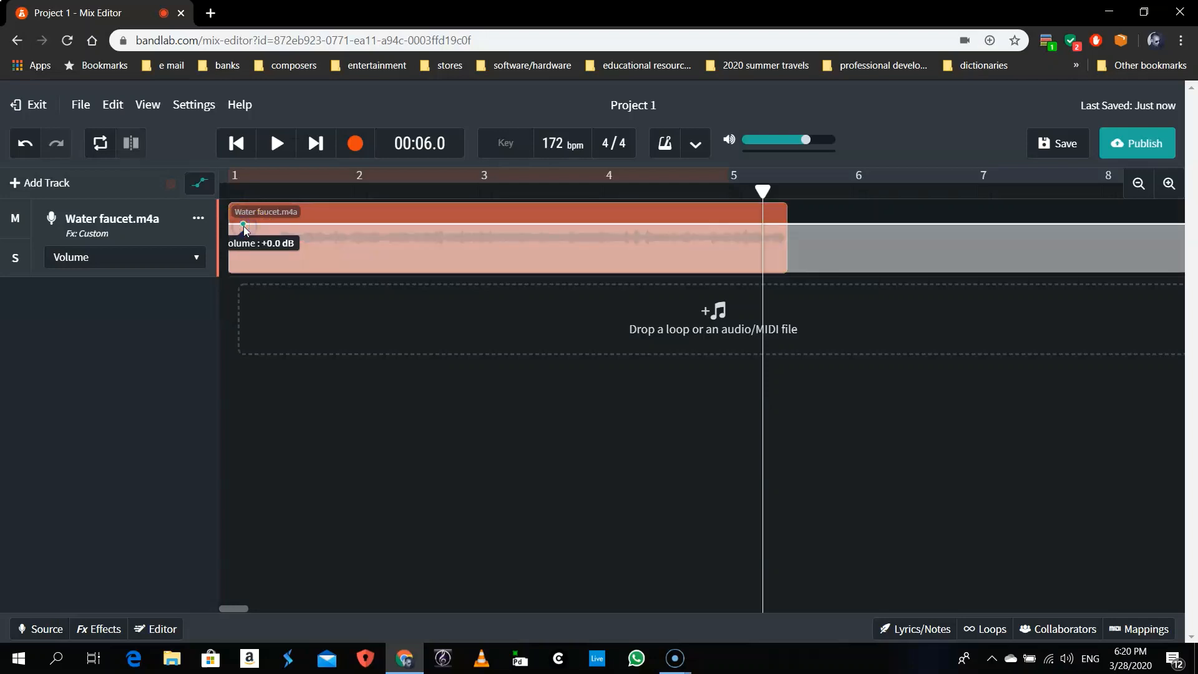
drag(243, 225, 232, 277)
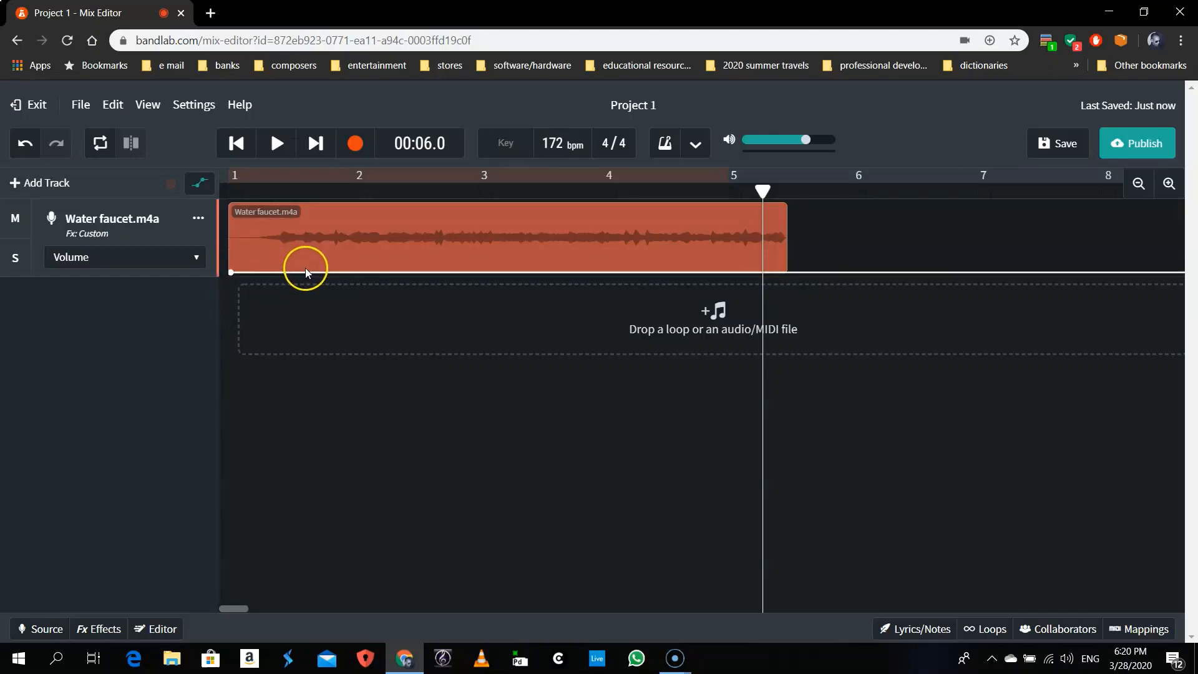
drag(303, 271, 353, 198)
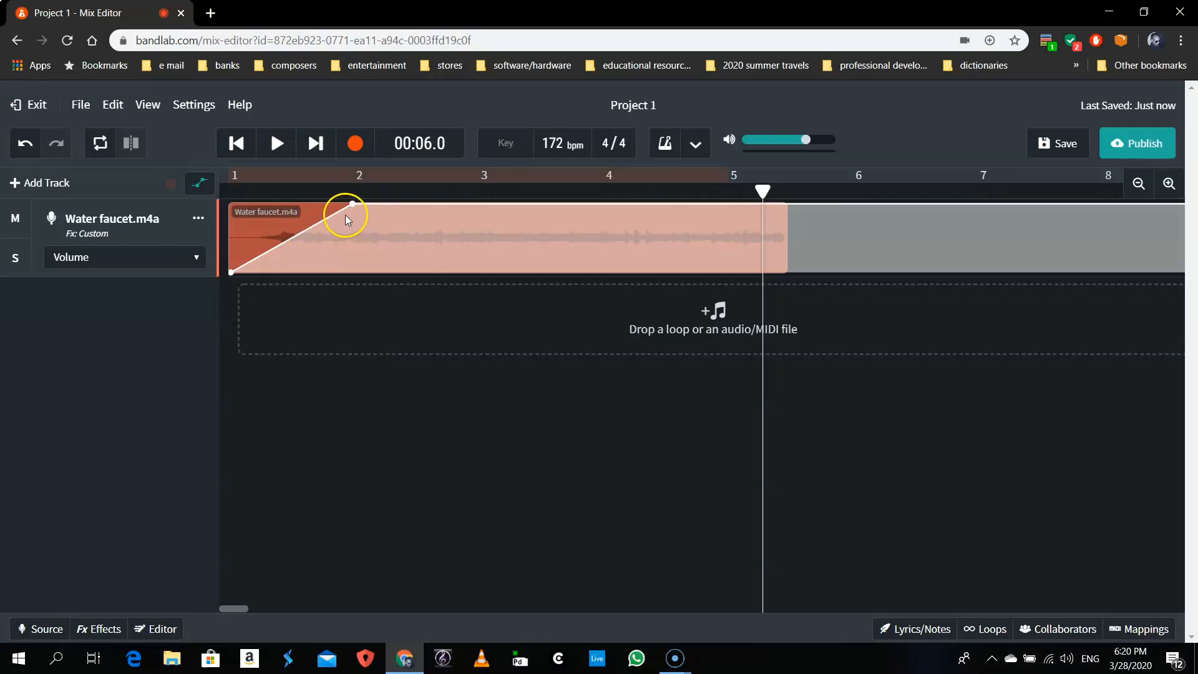
Try to drop the volume automation to silence just after the ramp's peak
drag(365, 204, 365, 270)
double_click(365, 270)
click(1168, 184)
click(1169, 183)
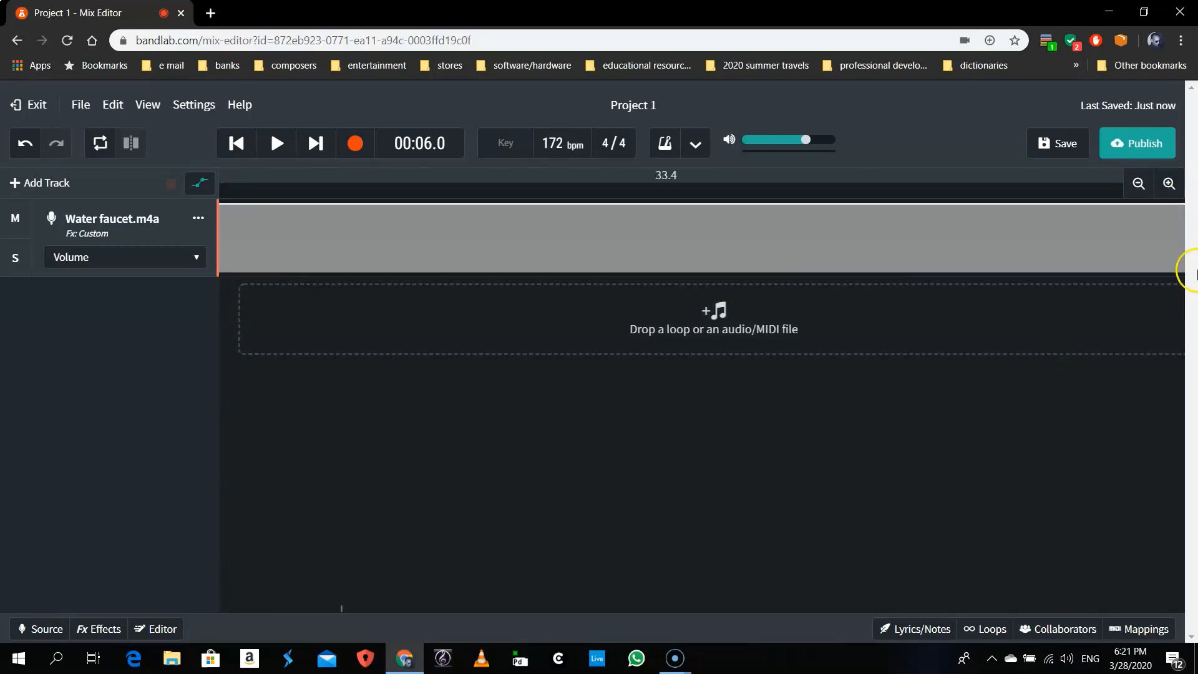
click(713, 353)
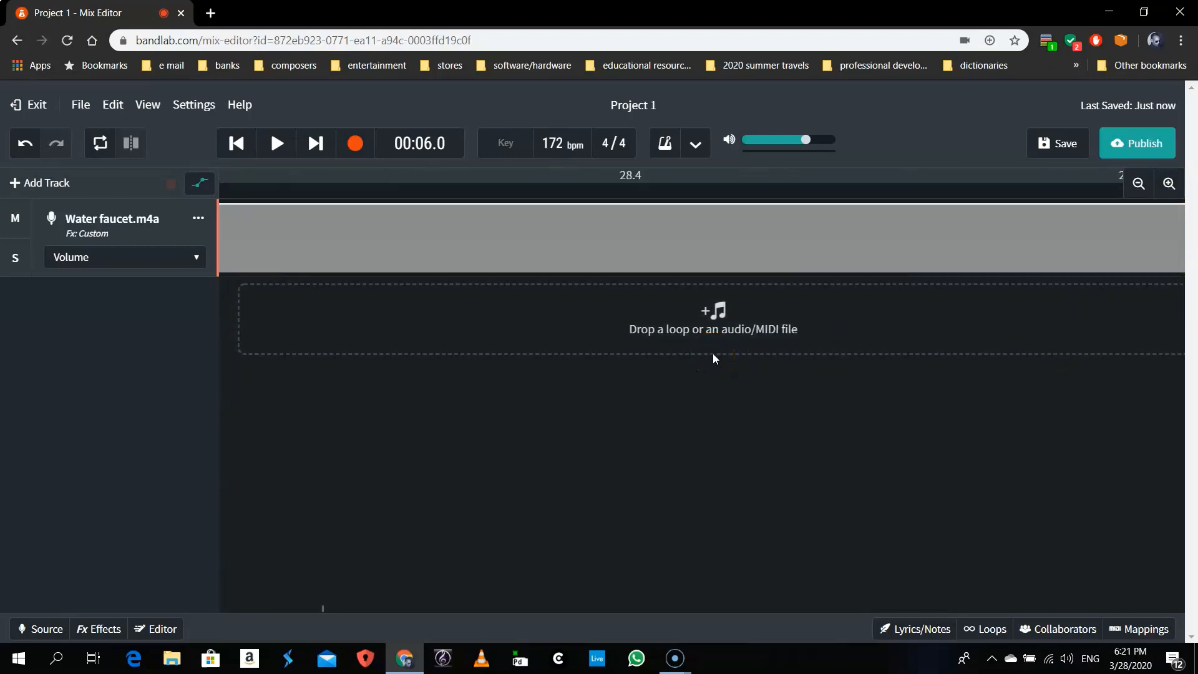
click(282, 568)
click(1139, 184)
click(1139, 184)
click(1139, 184)
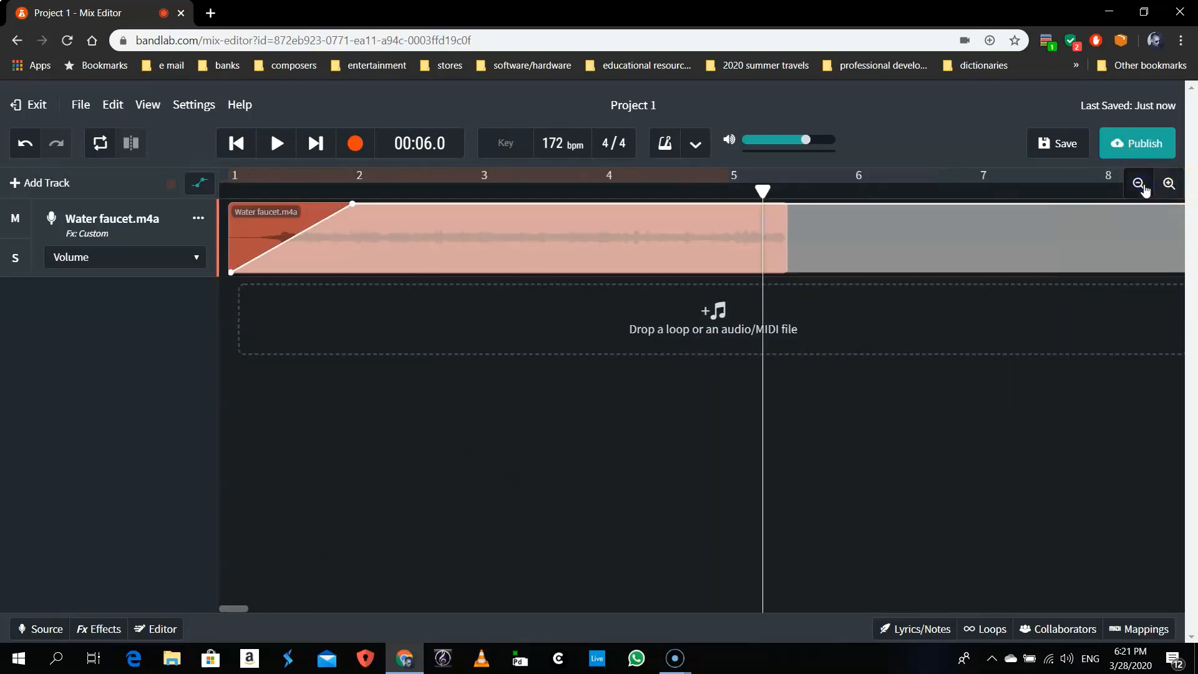
Place the playhead near the volume ramp's peak and add an automation point dropping the volume to silence at about bar 2
click(443, 272)
click(339, 195)
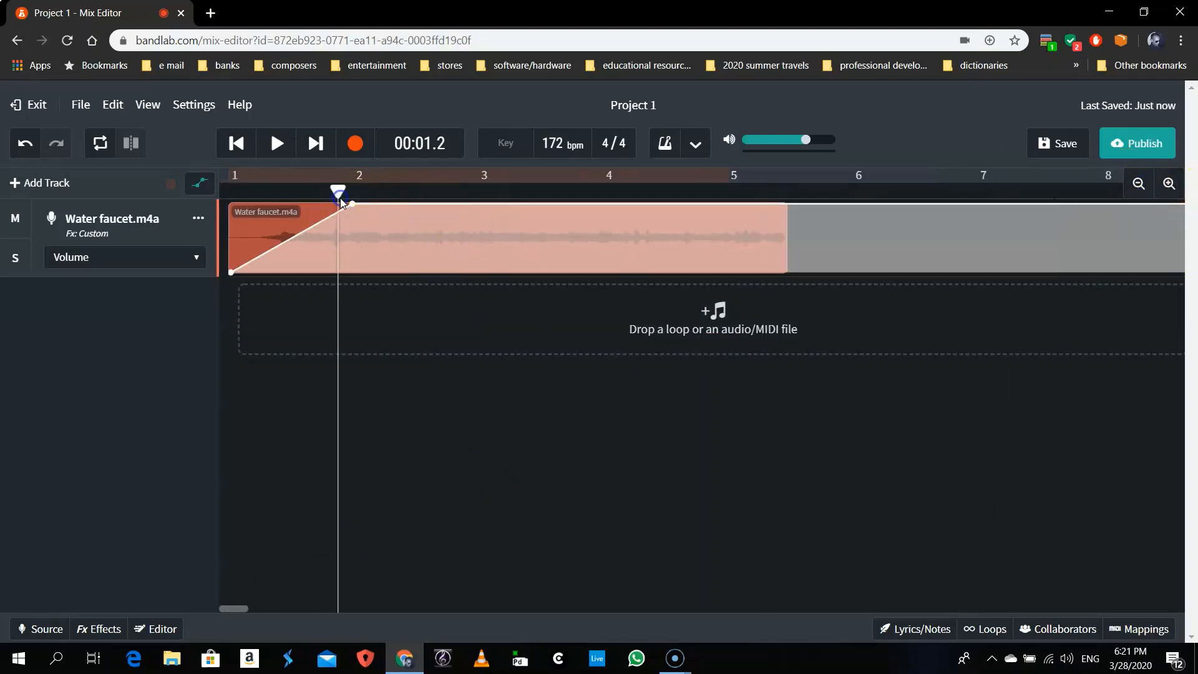
click(1170, 185)
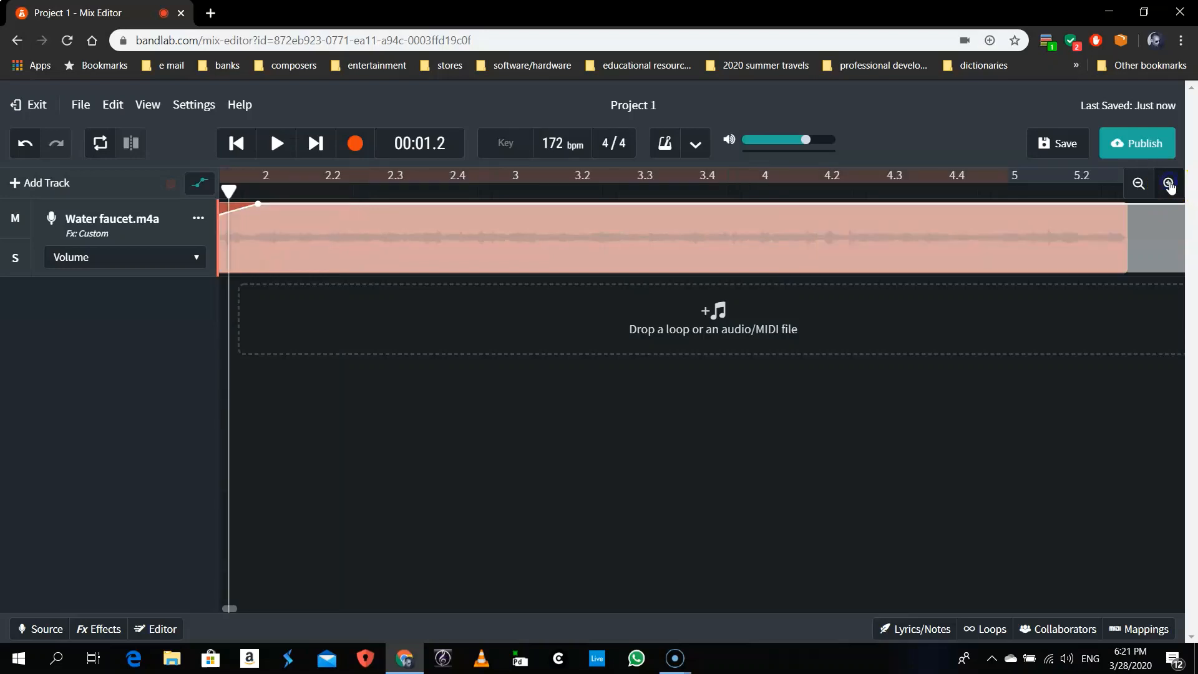
click(547, 473)
click(1136, 178)
click(1169, 184)
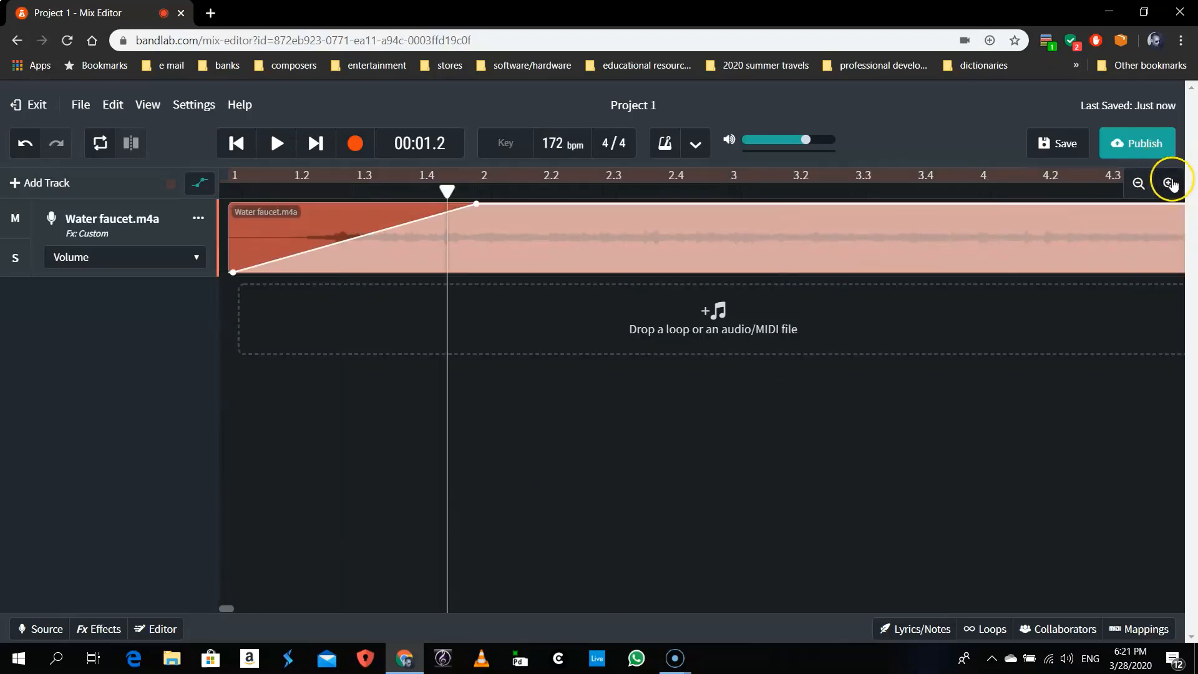
click(1168, 183)
click(567, 376)
scroll(567, 377, left, 16)
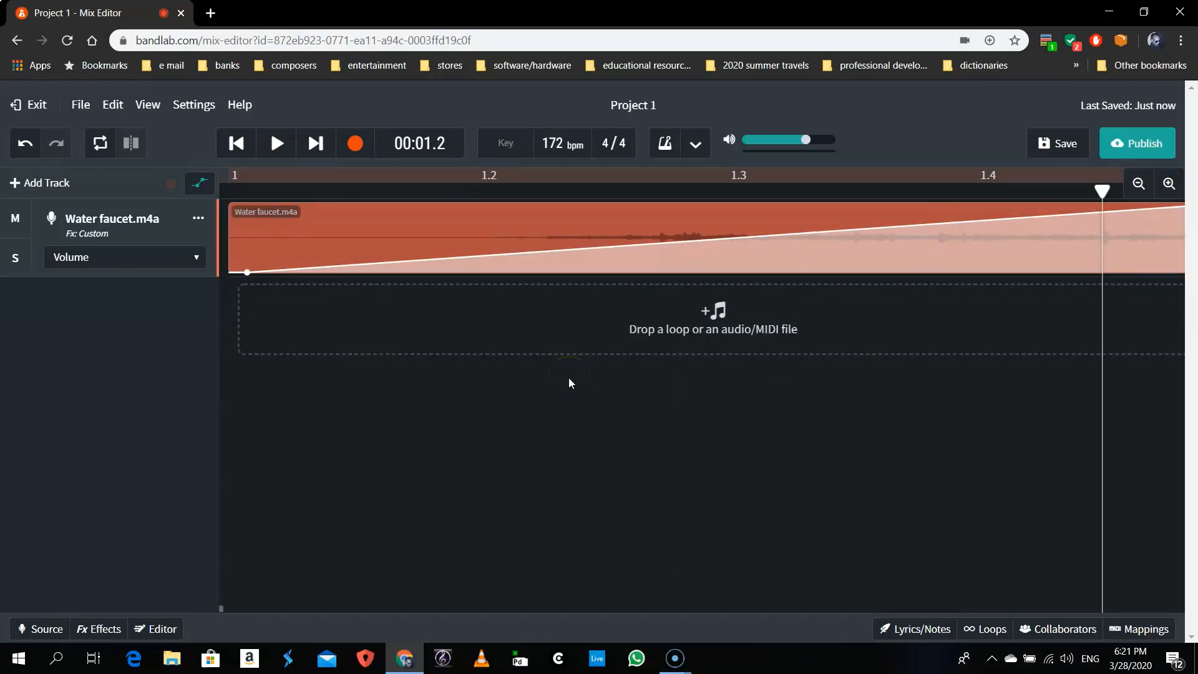
scroll(568, 377, right, 8)
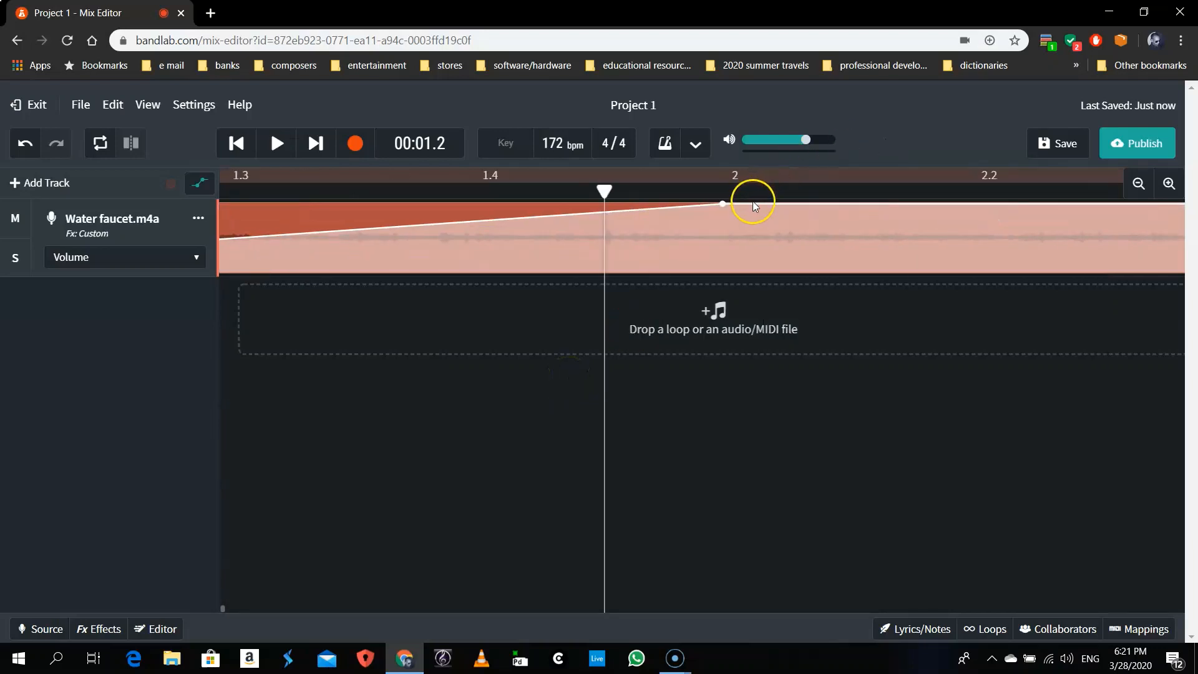
click(749, 205)
drag(750, 206, 733, 280)
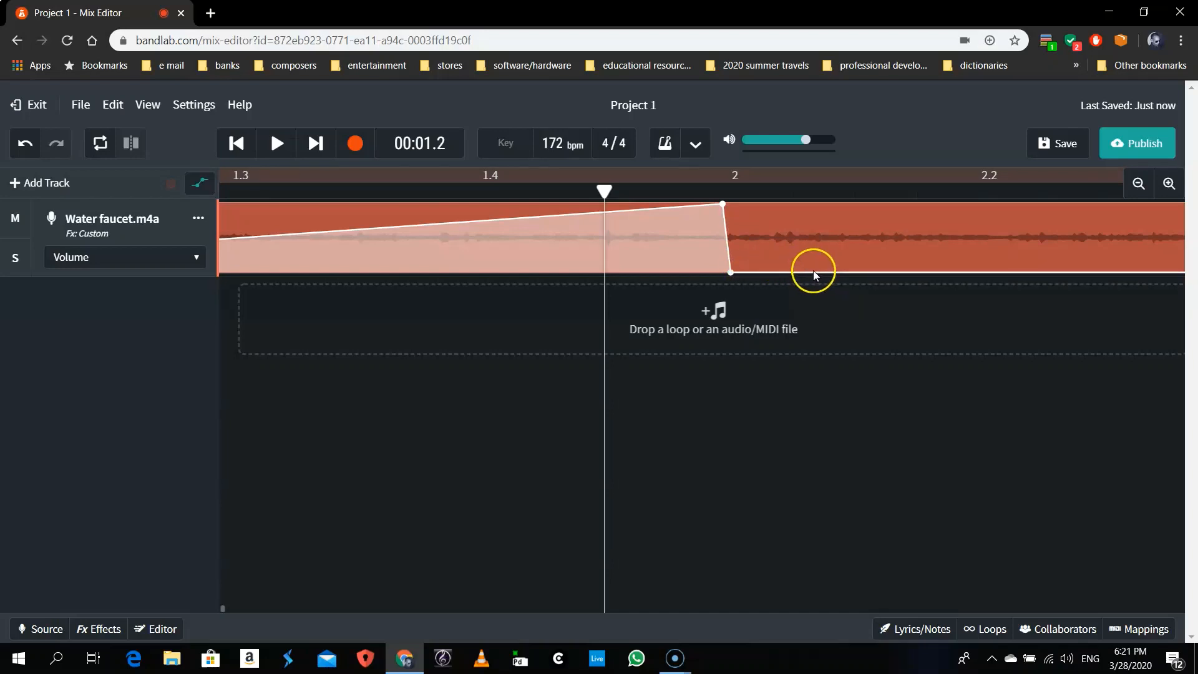
Add two shorter volume ramps between bars 2 and 2.2, each falling sharply to silence, and play the track from the start
drag(839, 274, 953, 282)
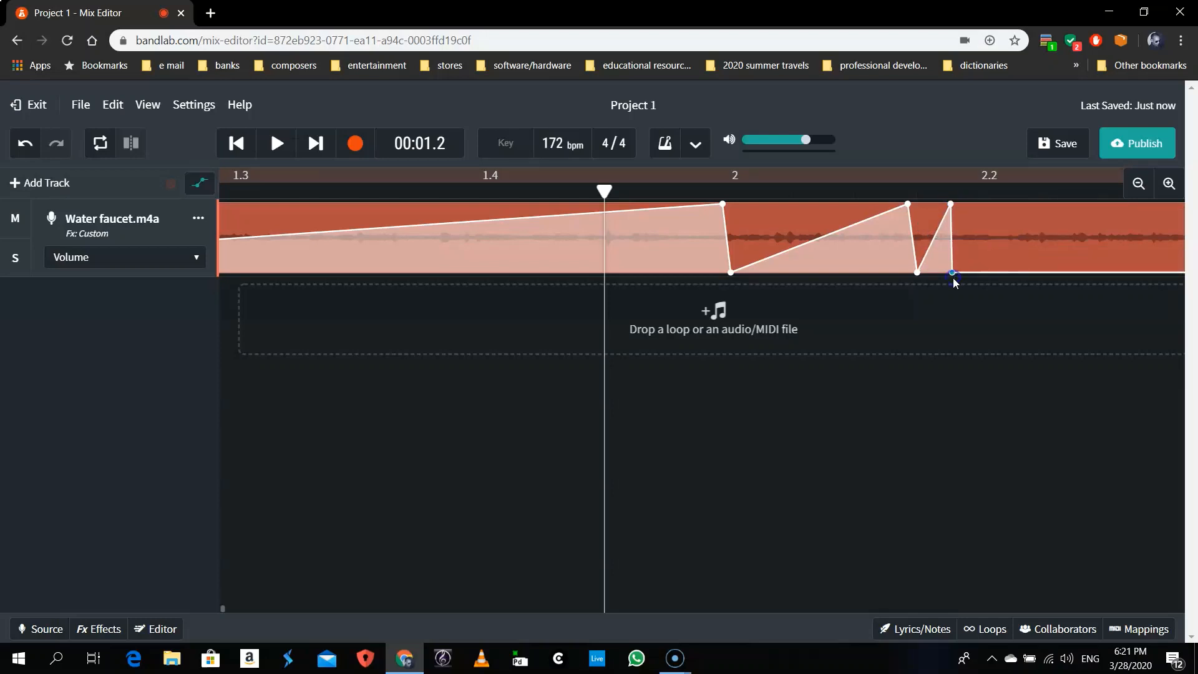
click(236, 144)
key(space)
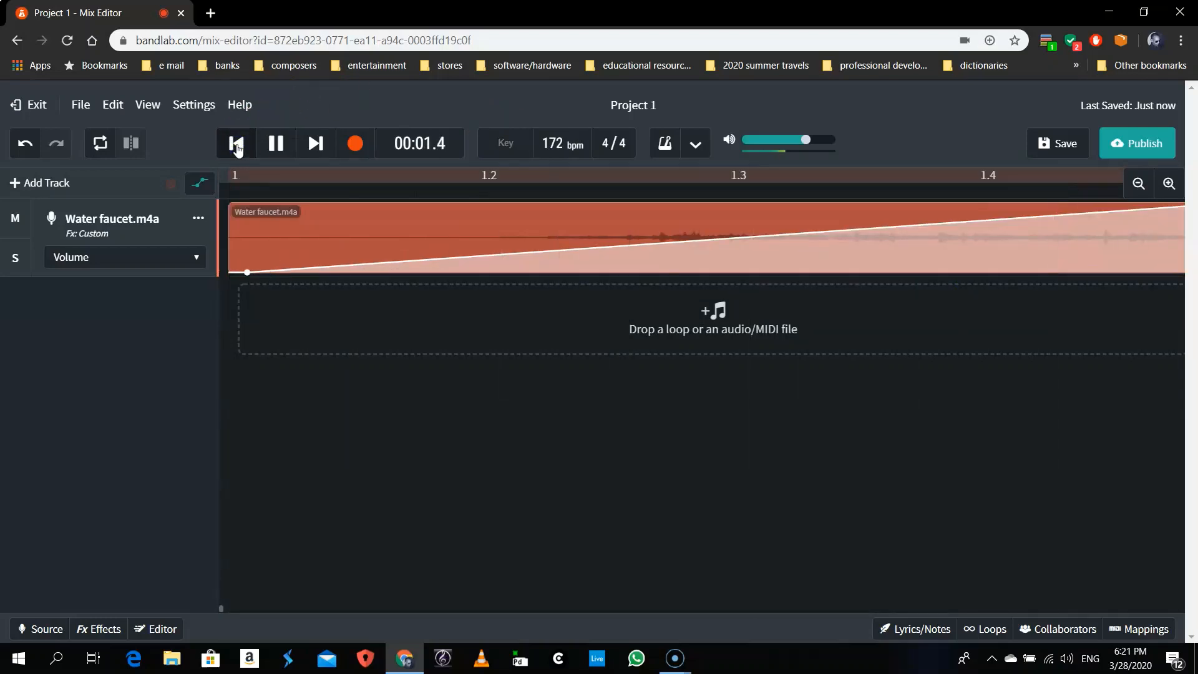
key(space)
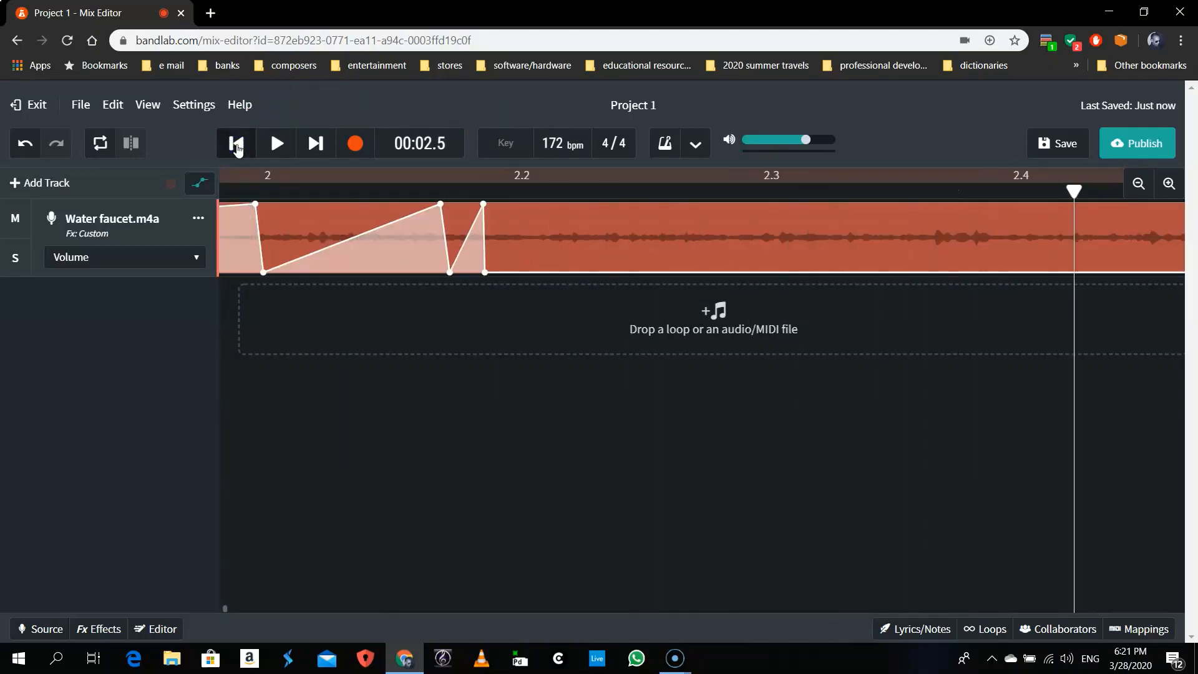
Move the last silent volume automation point slightly later, just before 2.2, and play the track from the start
mouse_move(484, 272)
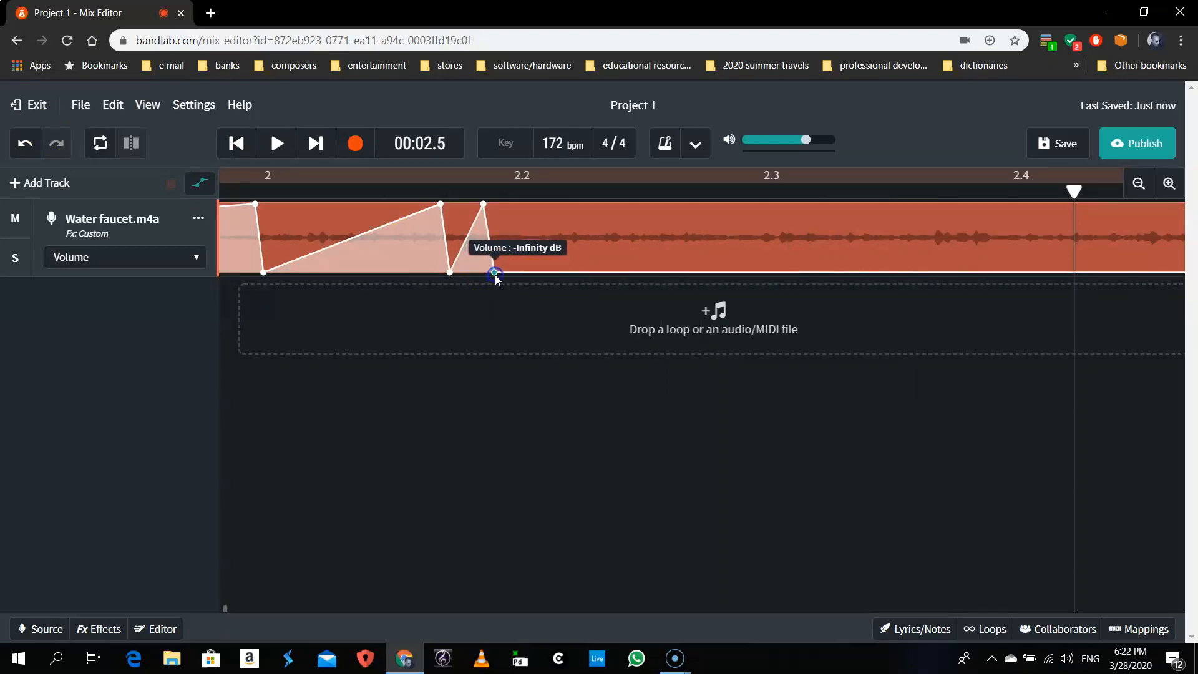
scroll(710, 320, right, 3)
scroll(709, 320, left, 5)
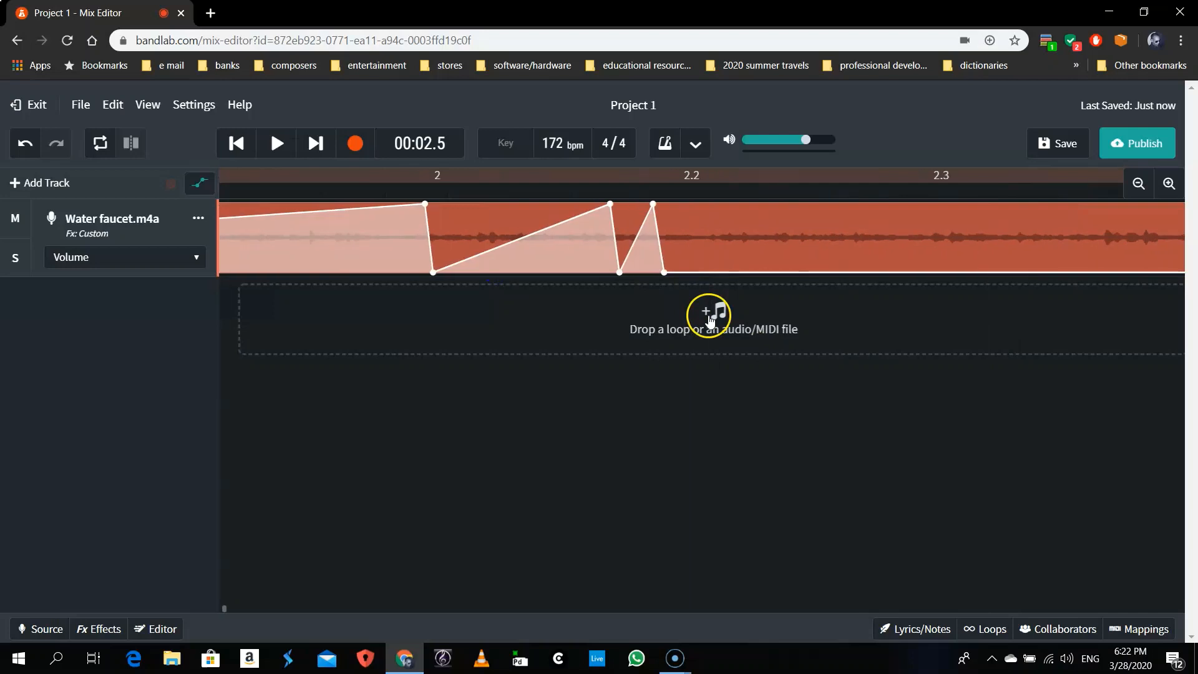
click(239, 137)
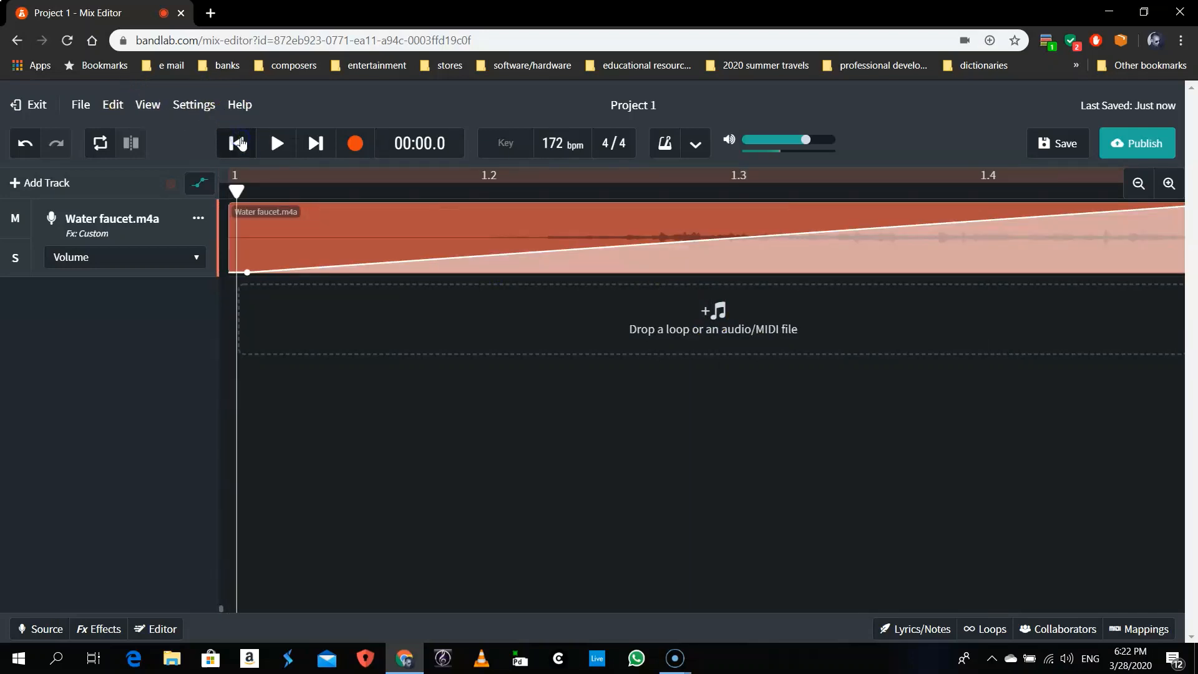
key(space)
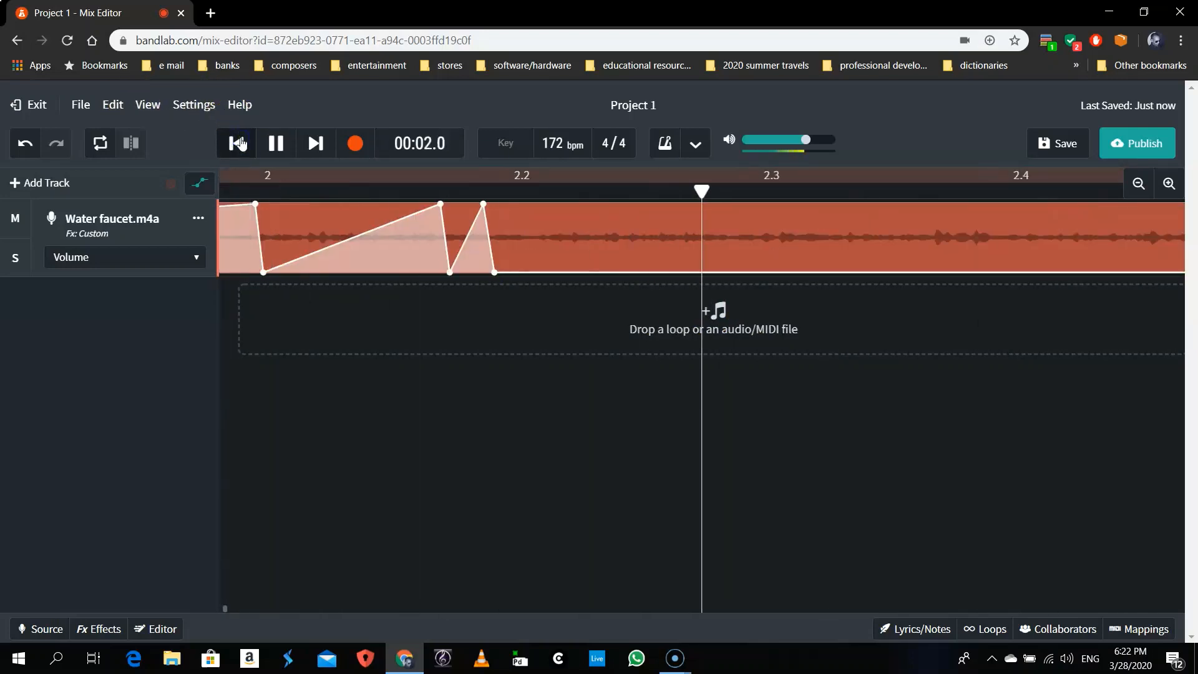
key(space)
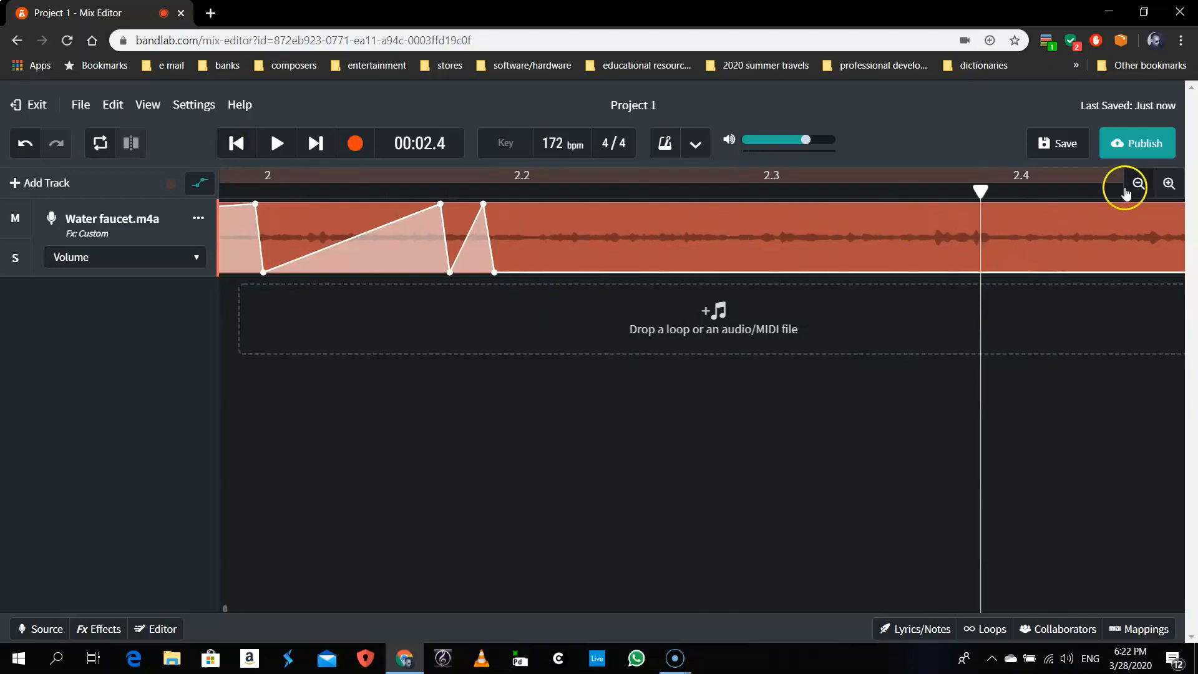
Add a volume automation point near the clip's end at about bar 5 and lower it to silence
click(1138, 184)
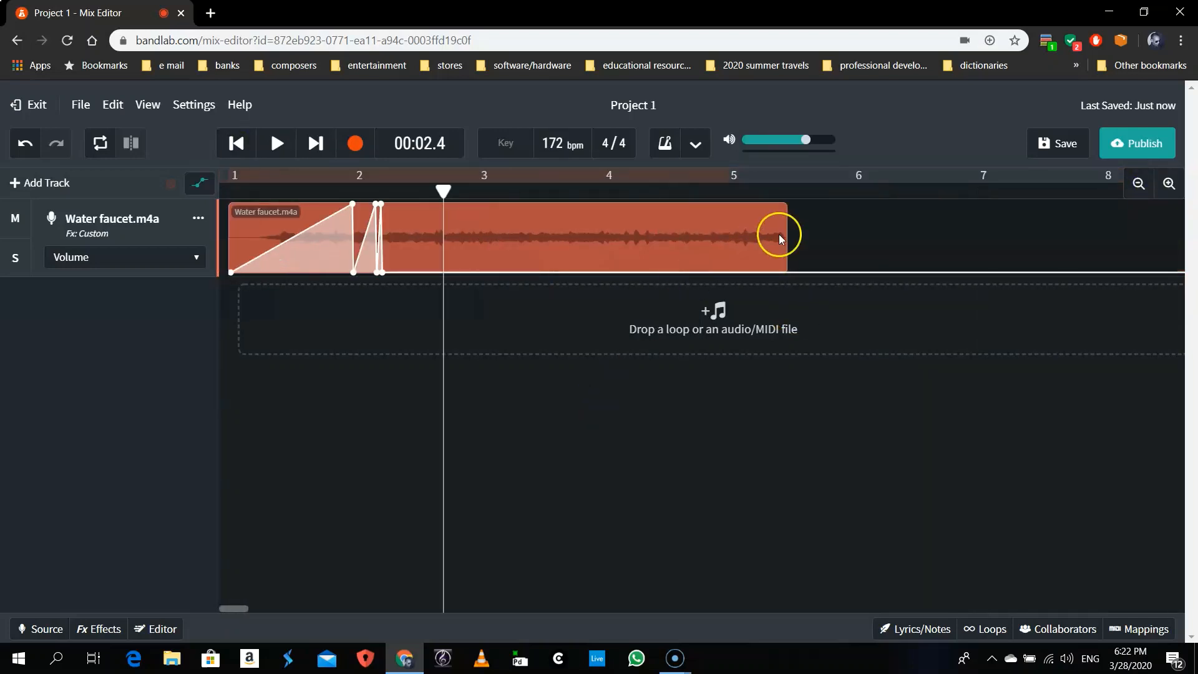
click(739, 213)
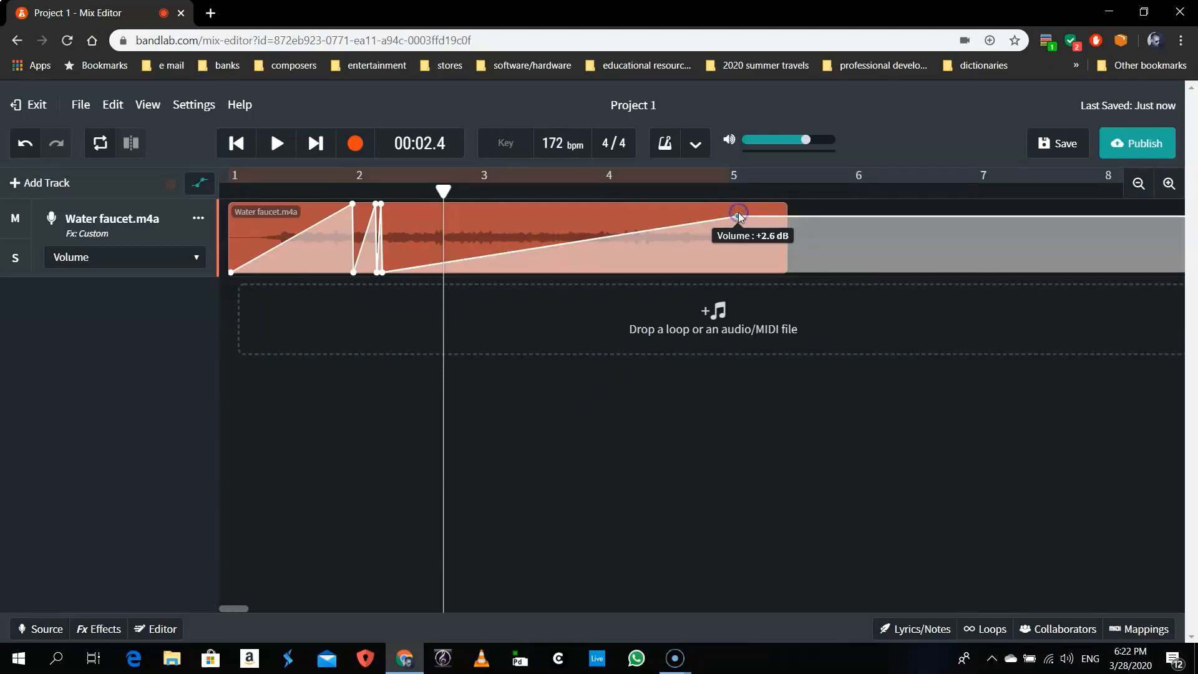
drag(739, 215, 745, 272)
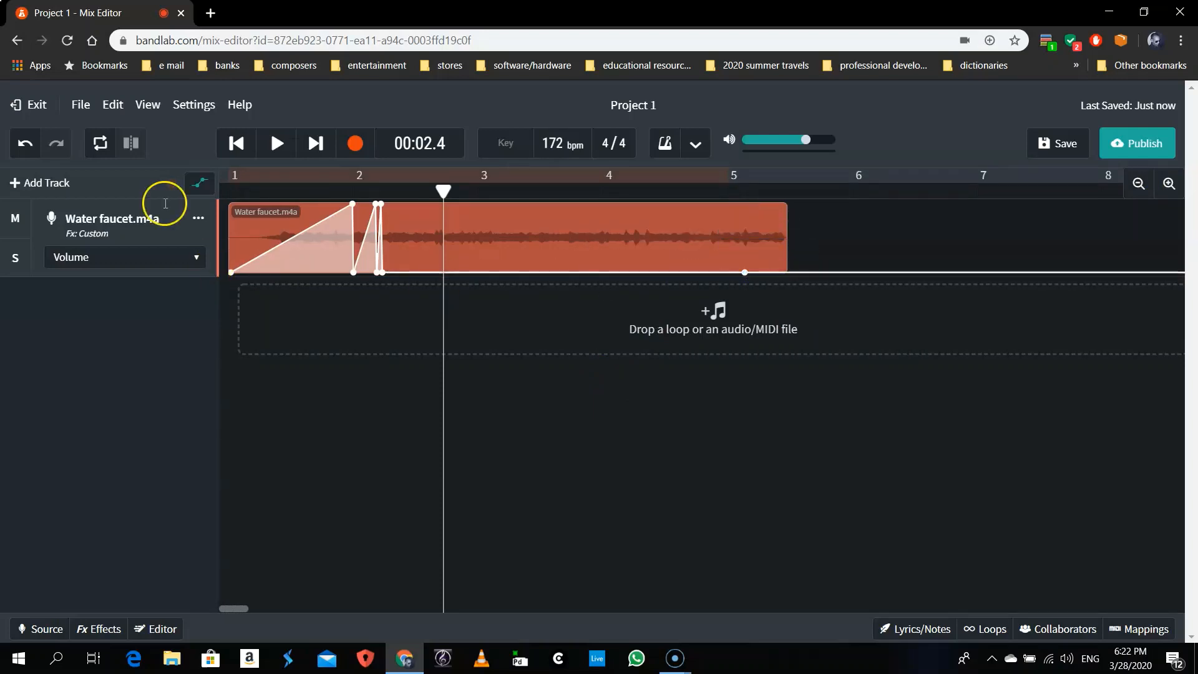
Hide the track automation and trim the clip's end back to about 2.2, just past the last volume ramp
click(201, 183)
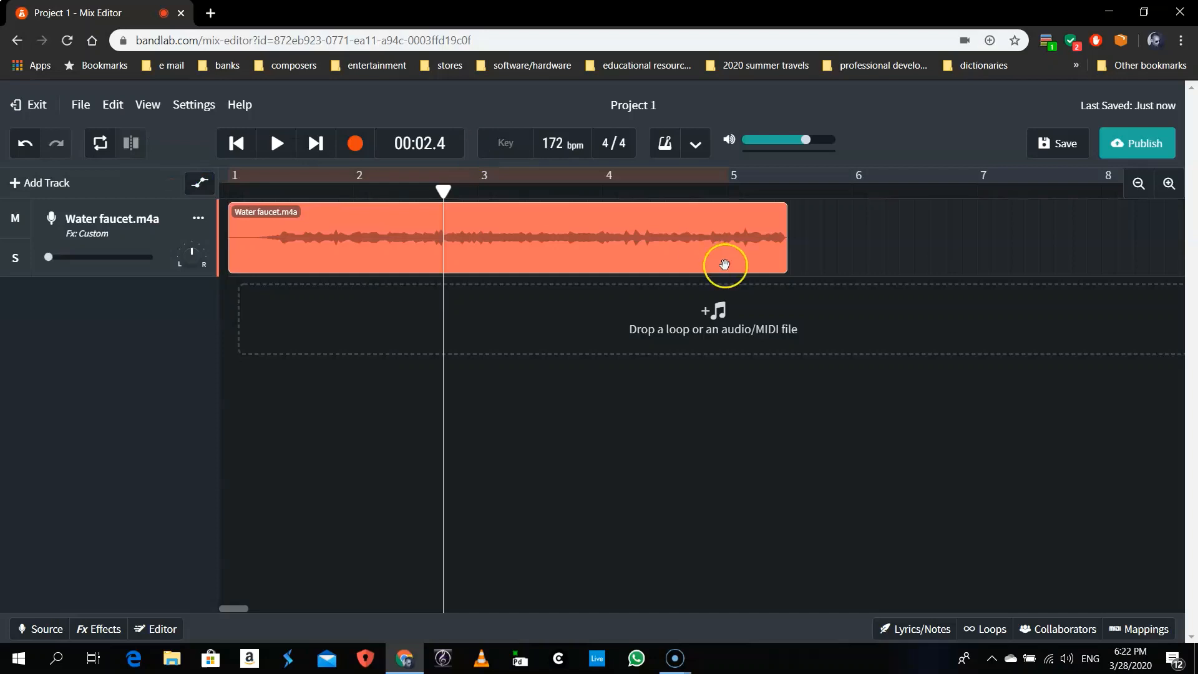
click(715, 245)
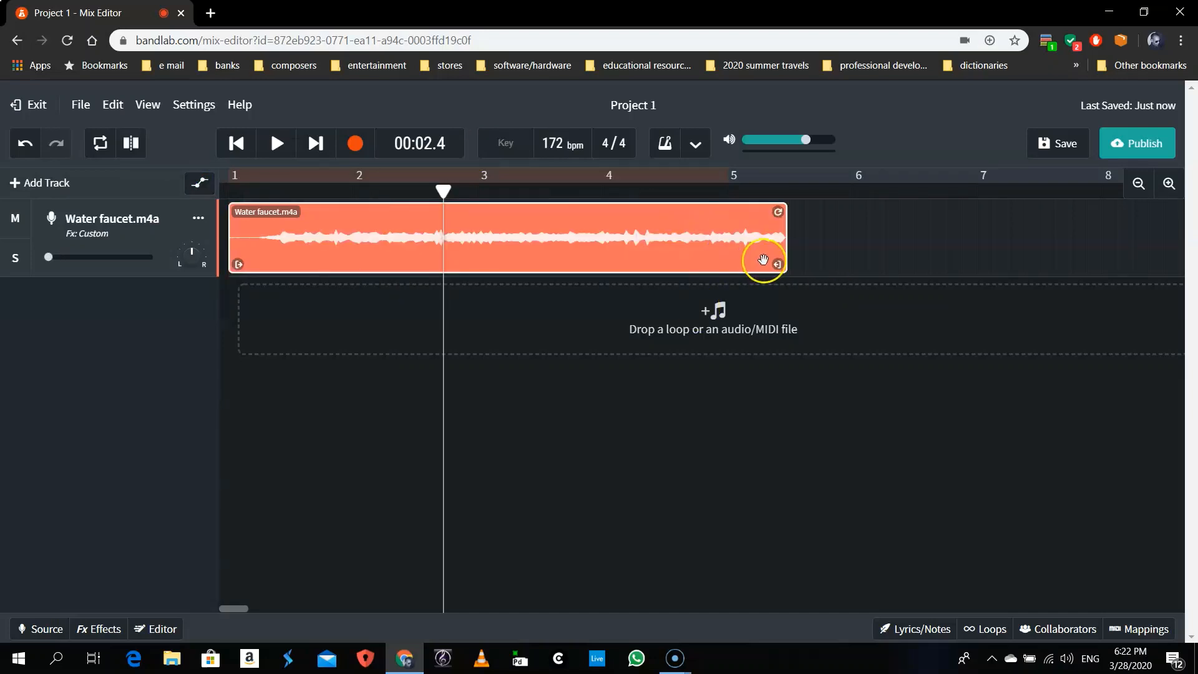
drag(779, 267, 499, 282)
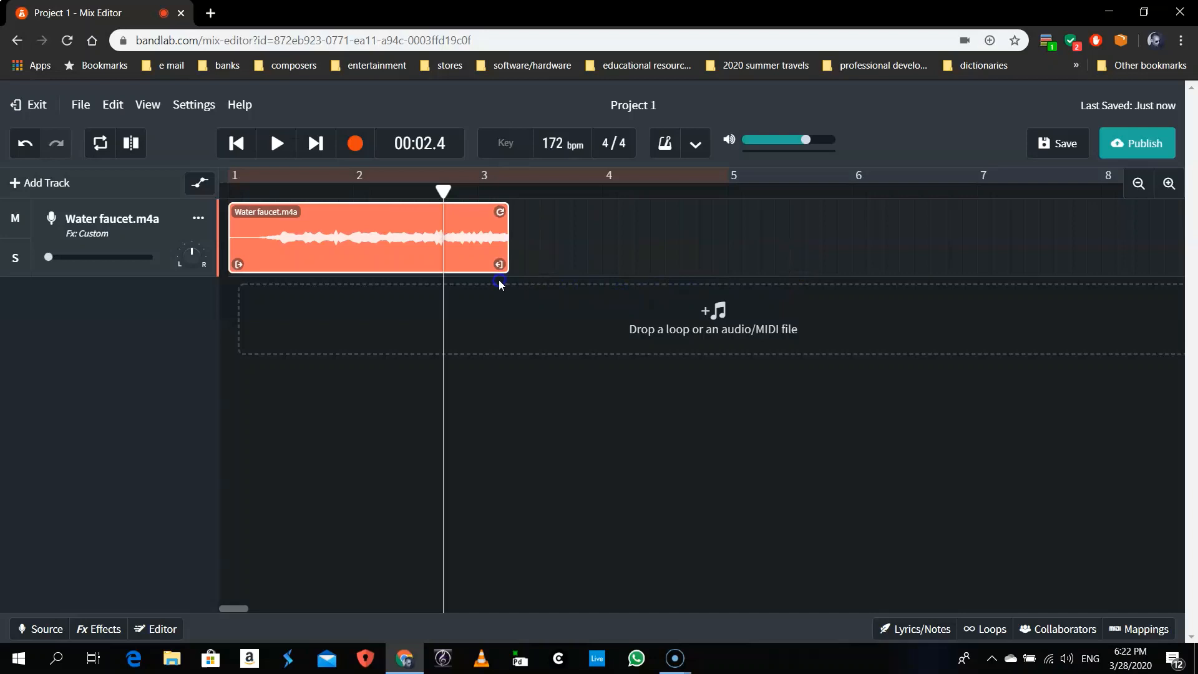
click(200, 182)
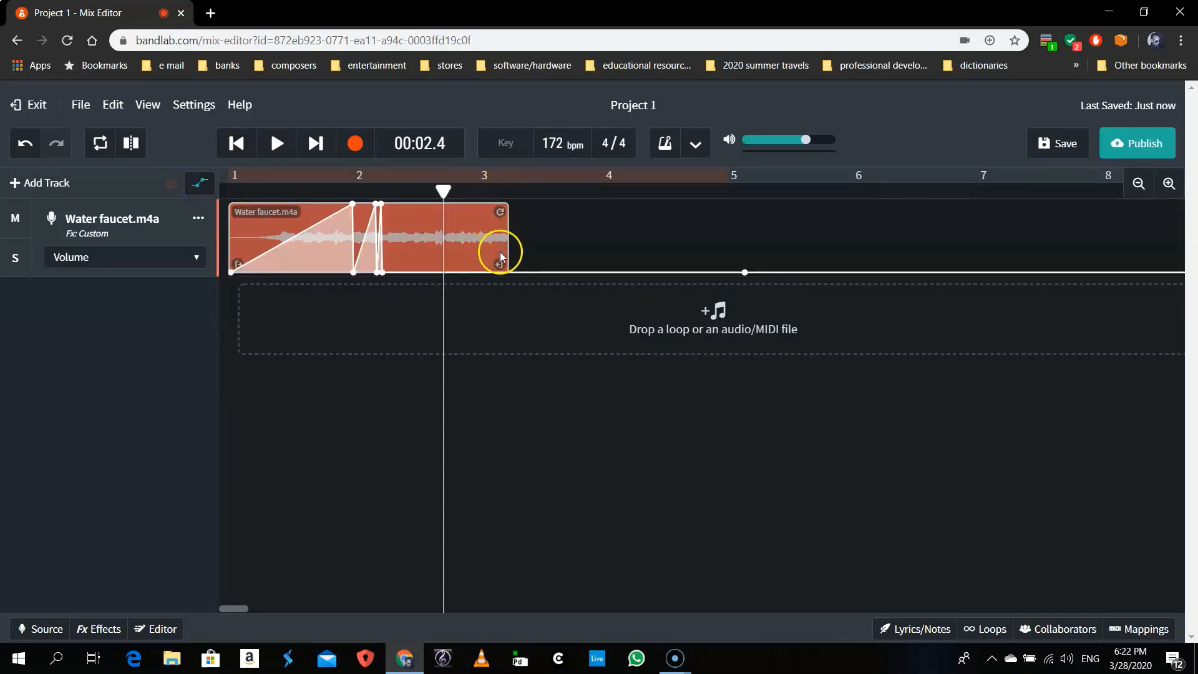
click(201, 183)
drag(507, 272, 381, 264)
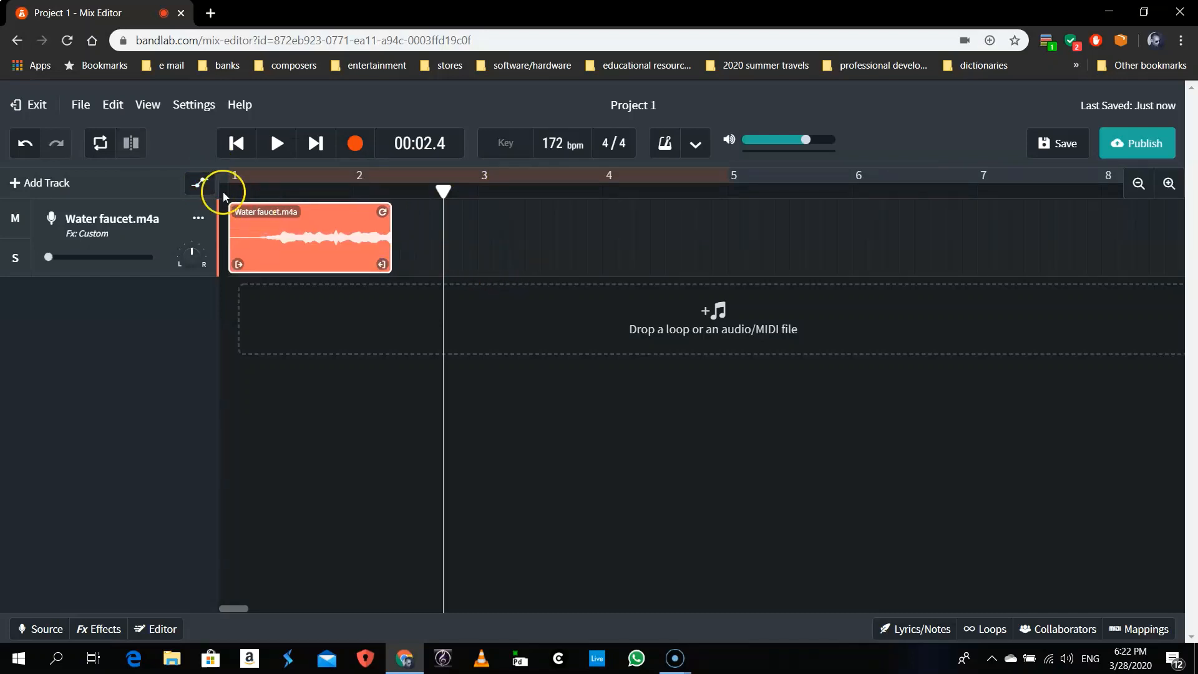
Check the clip's end against the automation, trim it slightly shorter to the last silent point, and play the track from the start
click(200, 184)
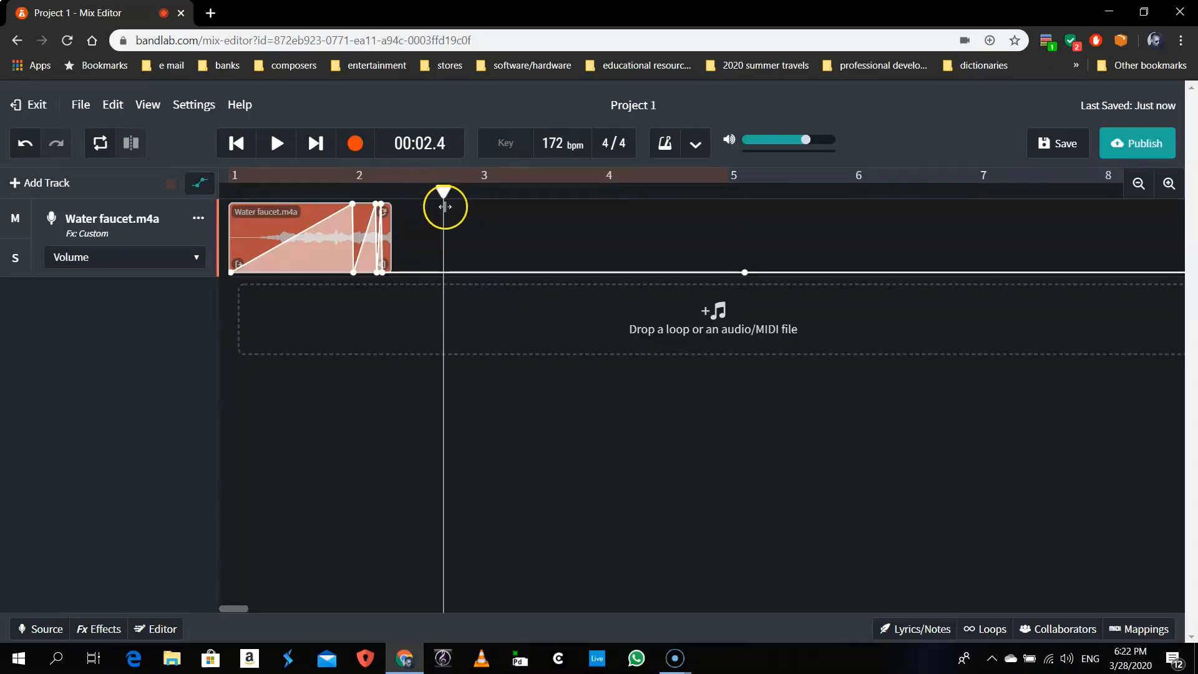
click(200, 183)
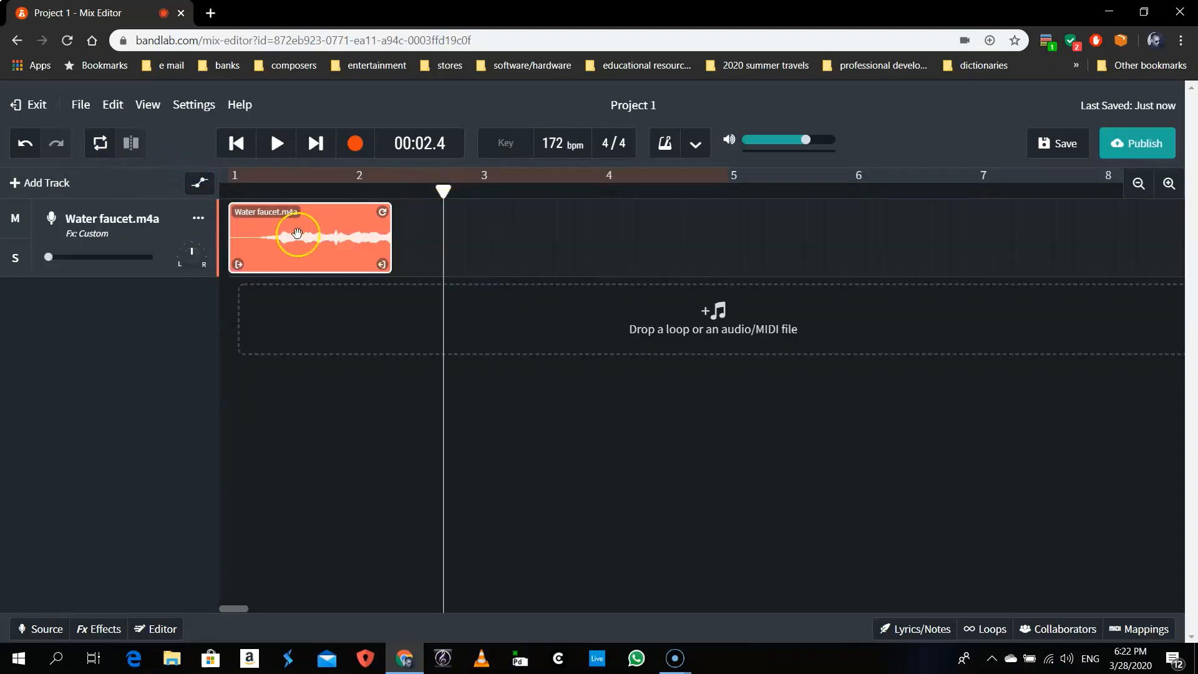
drag(382, 264, 379, 264)
click(197, 186)
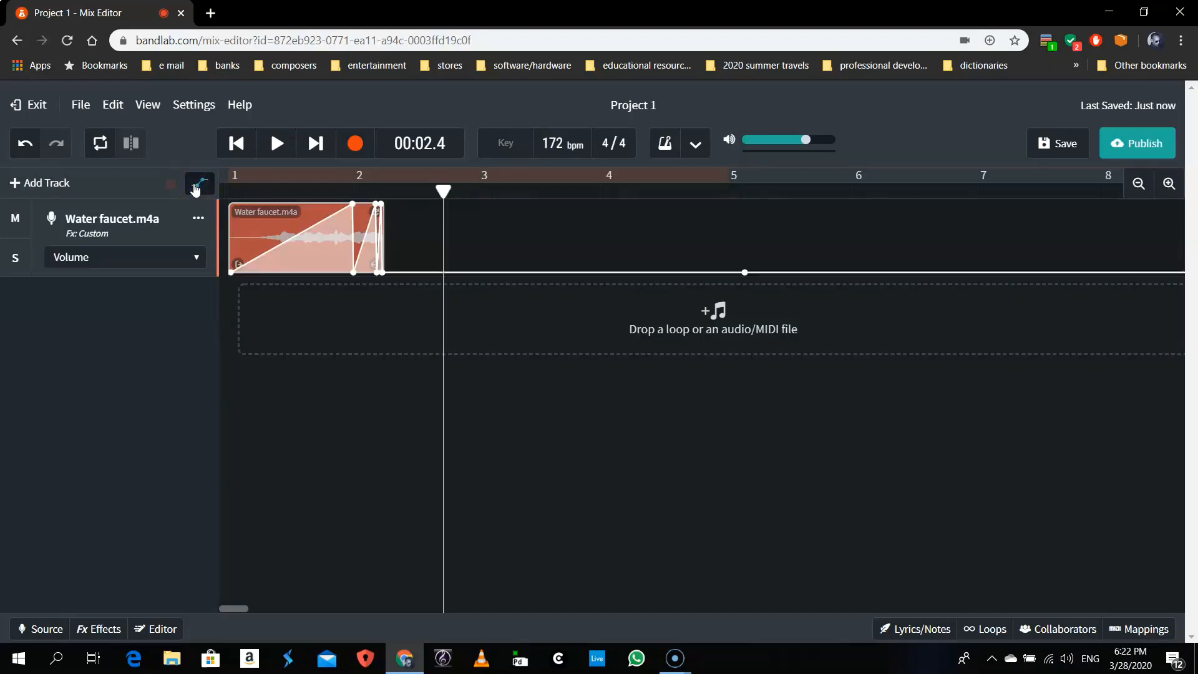
click(197, 184)
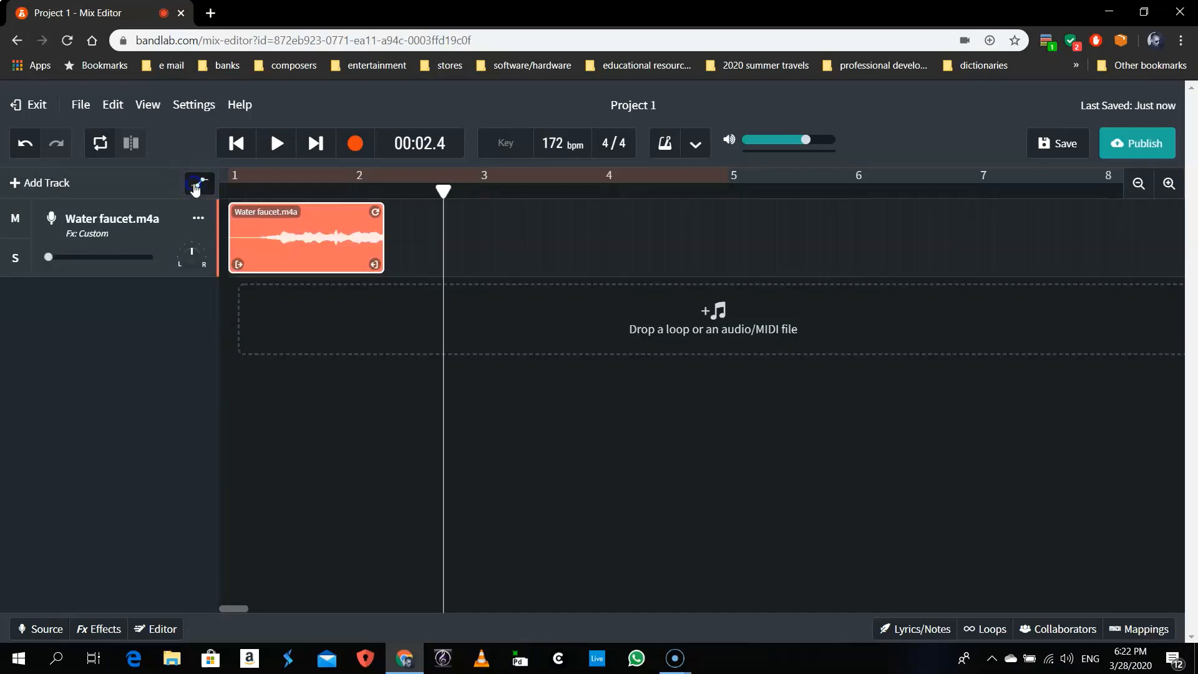
click(236, 143)
key(space)
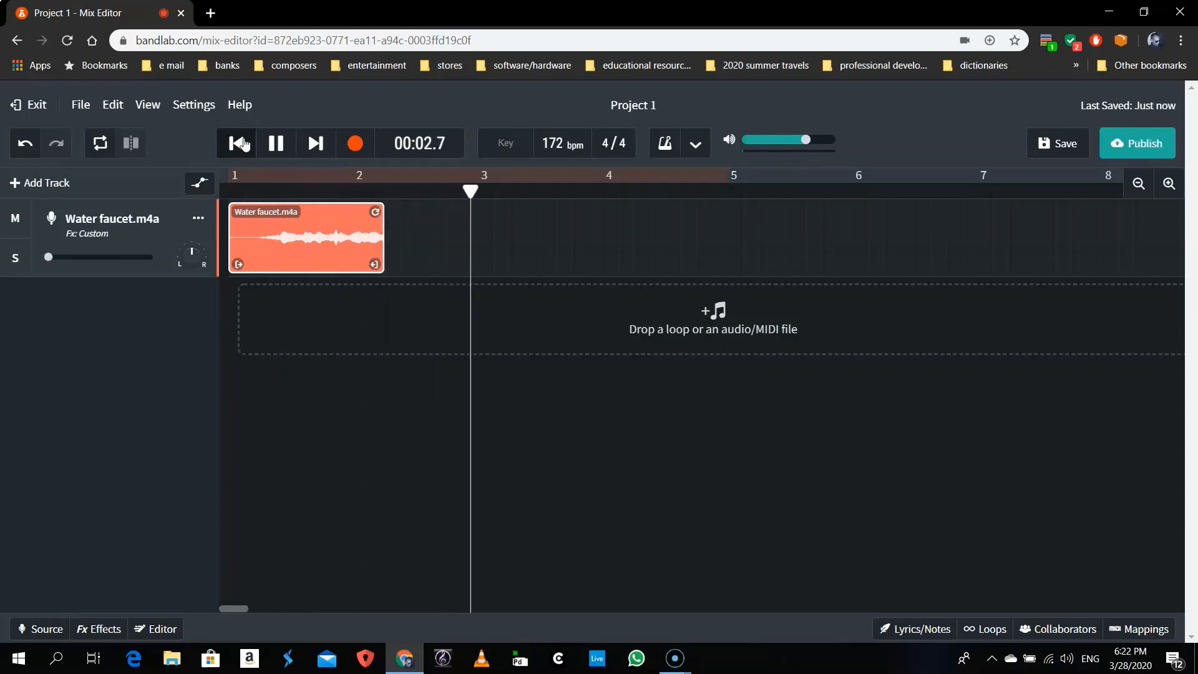
click(260, 143)
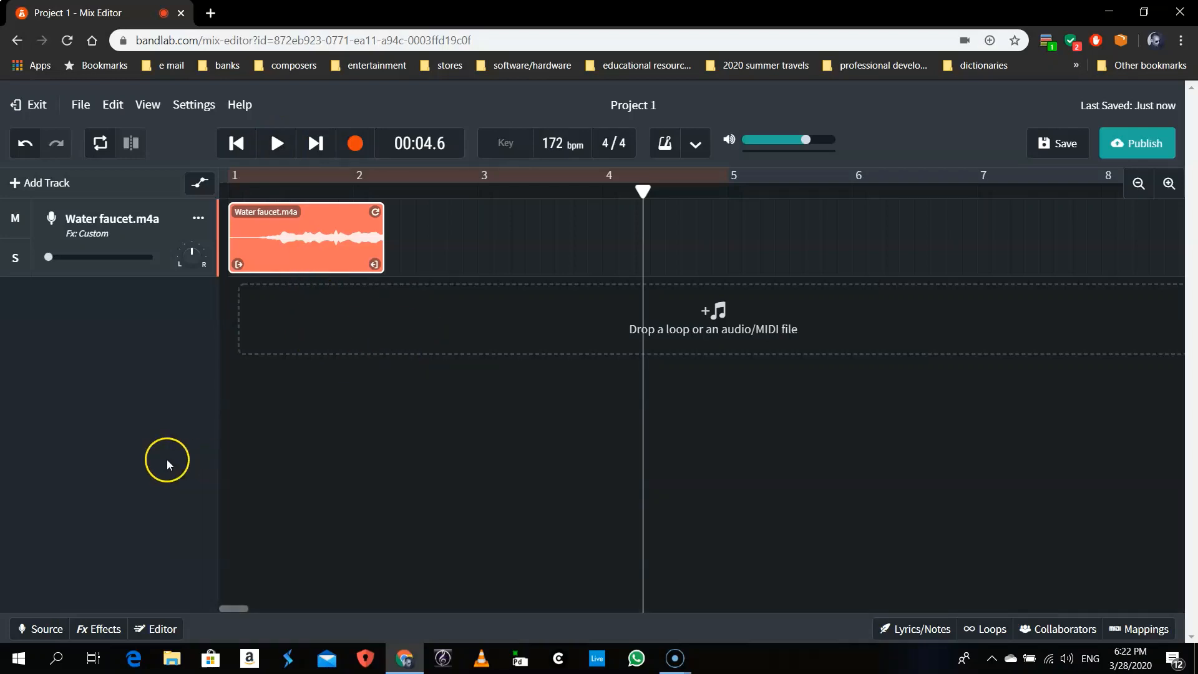
Add a Studio Reverb effect after the phaser, set its mix to 8.4, increase its size, and play the track from the start
click(110, 629)
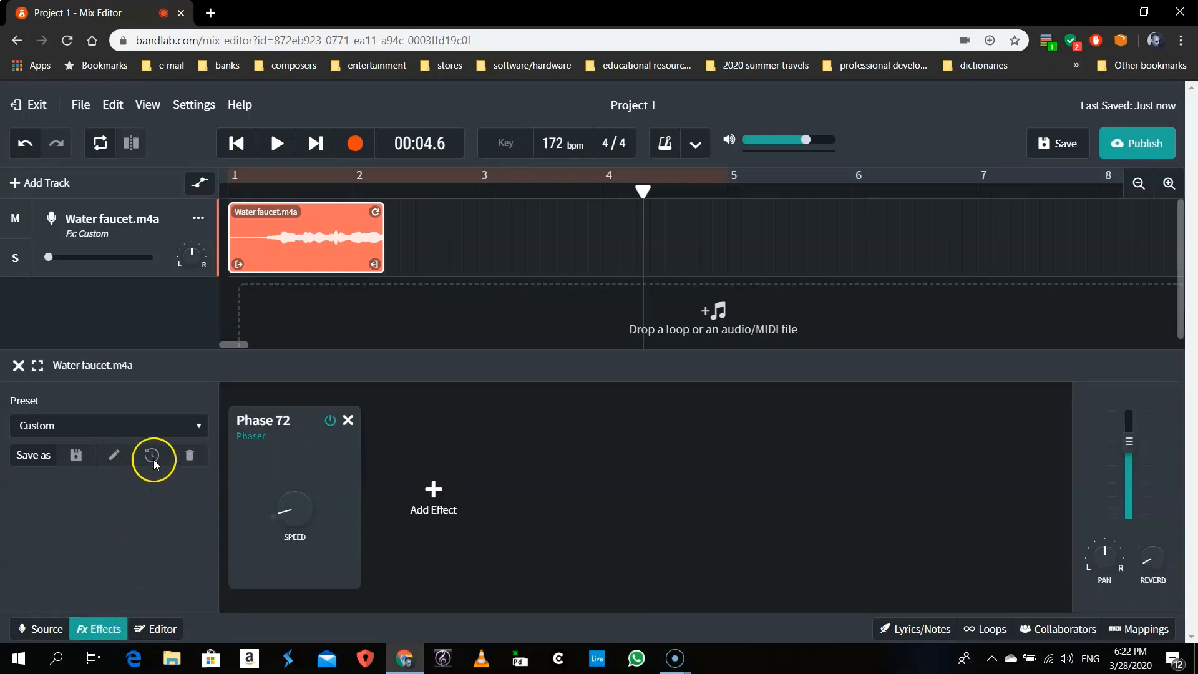
click(439, 485)
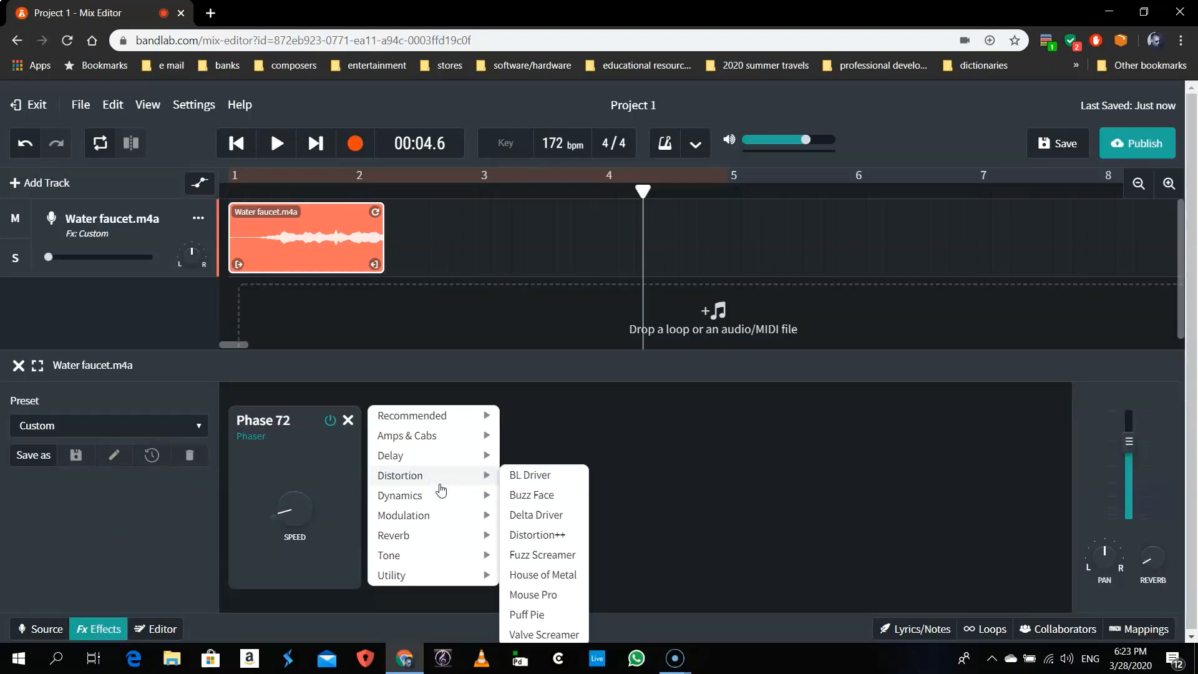
mouse_move(437, 535)
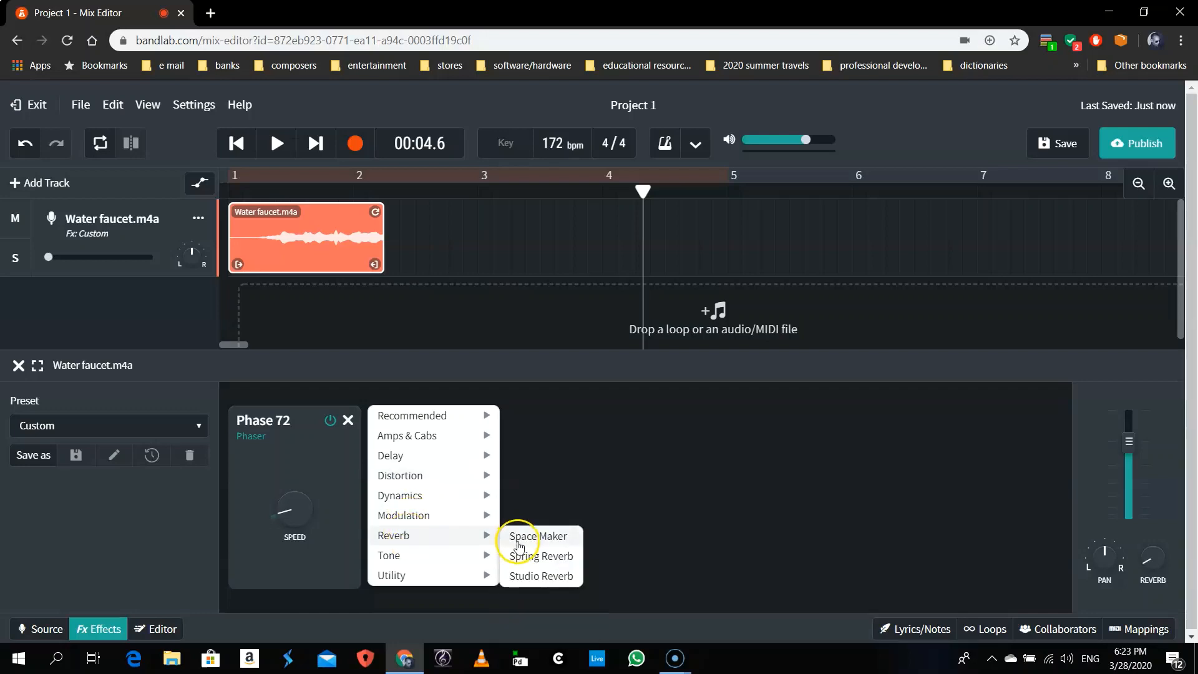
click(532, 577)
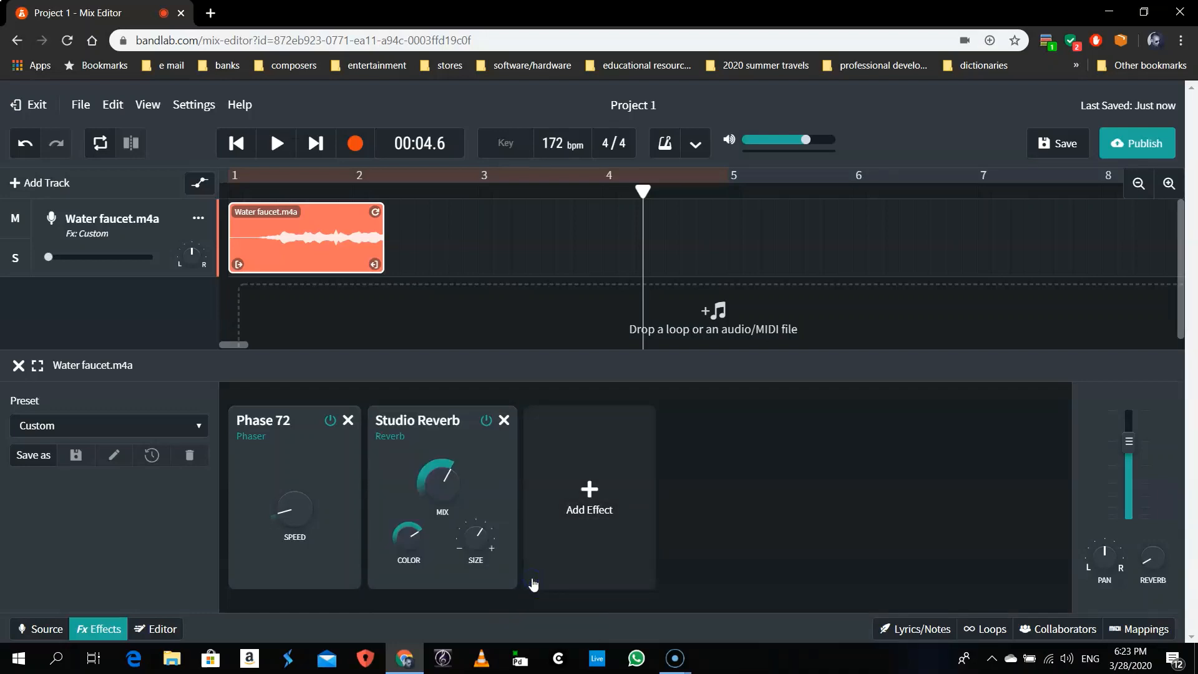
mouse_move(438, 476)
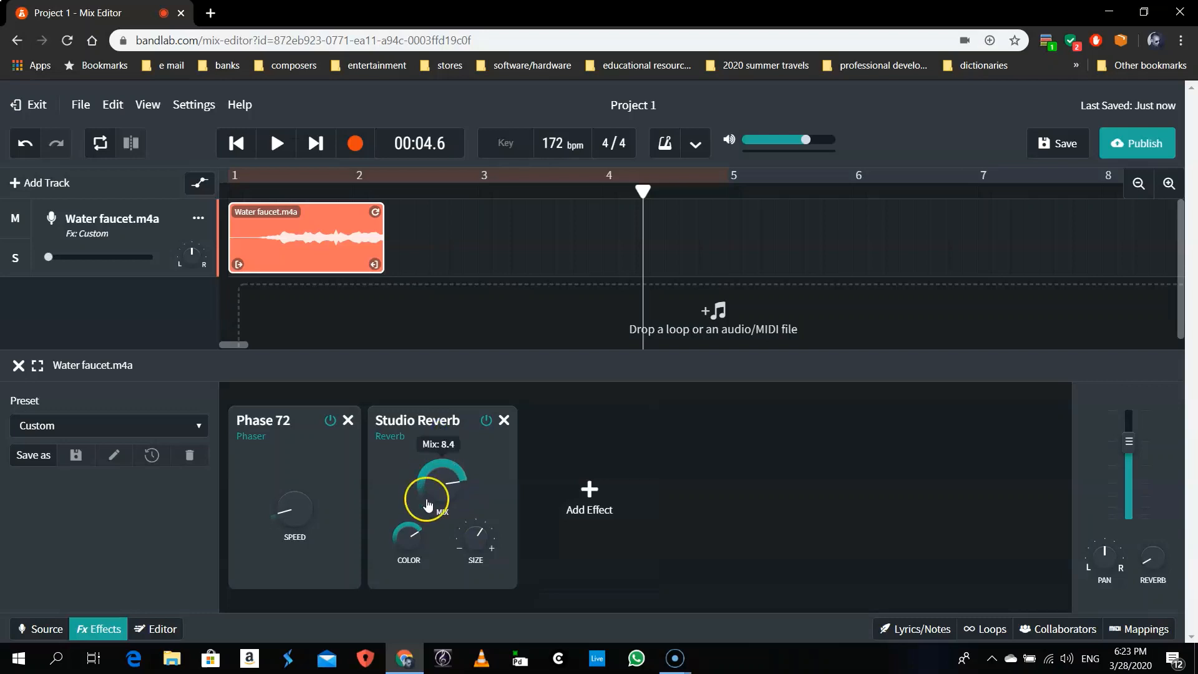
drag(475, 549, 476, 527)
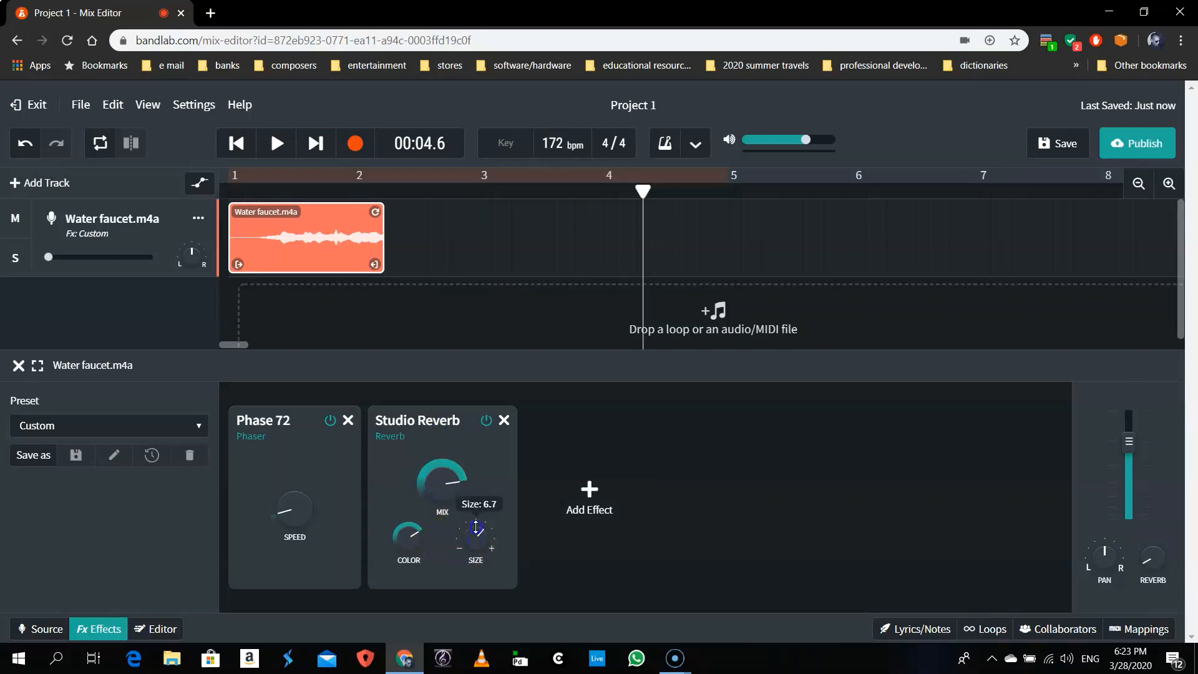
click(236, 143)
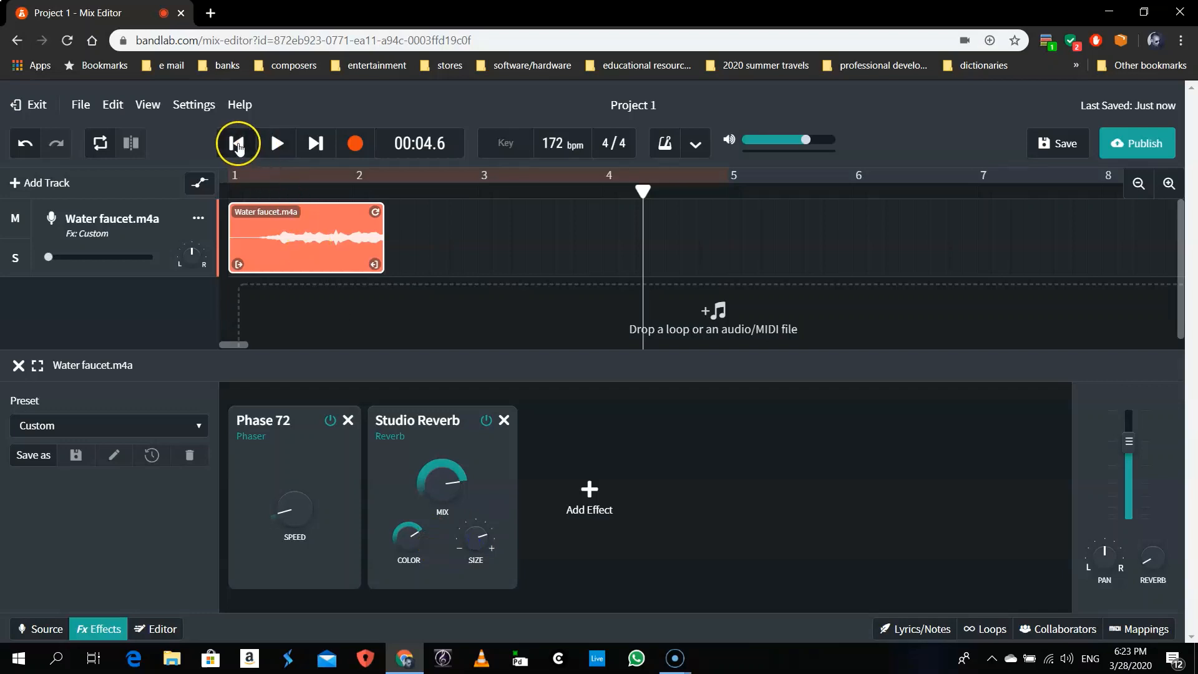
key(space)
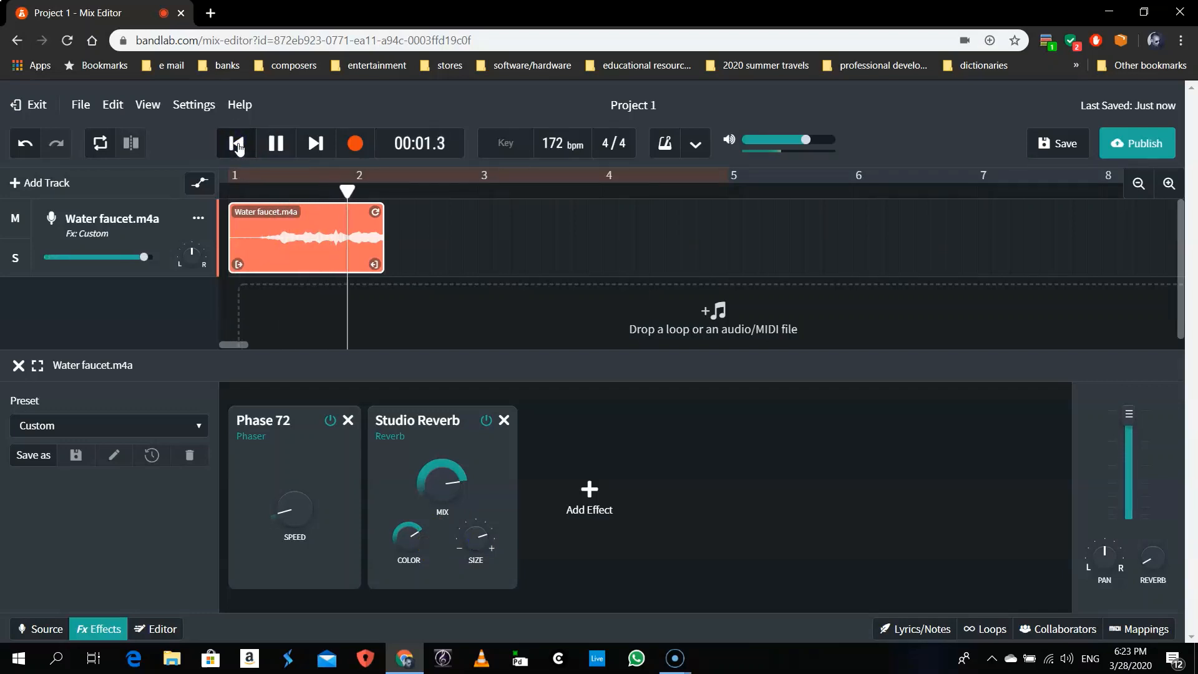
key(space)
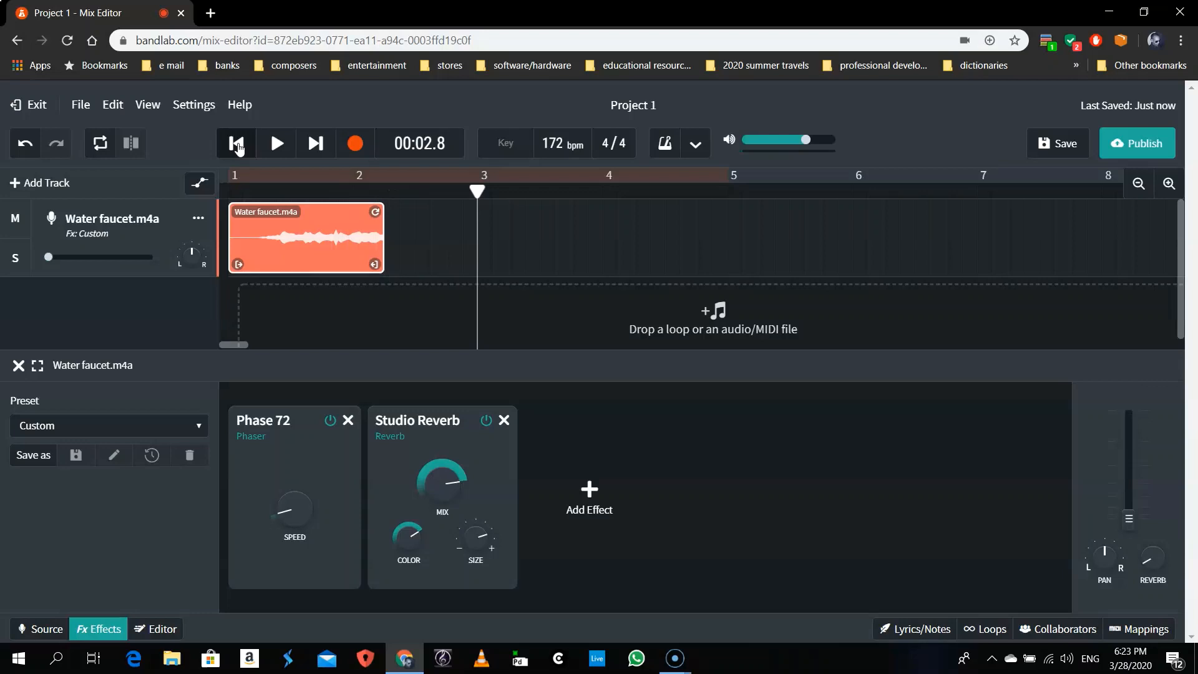
Compare the track played from the start with Studio Reverb bypassed and with it turned back on
click(487, 418)
click(373, 273)
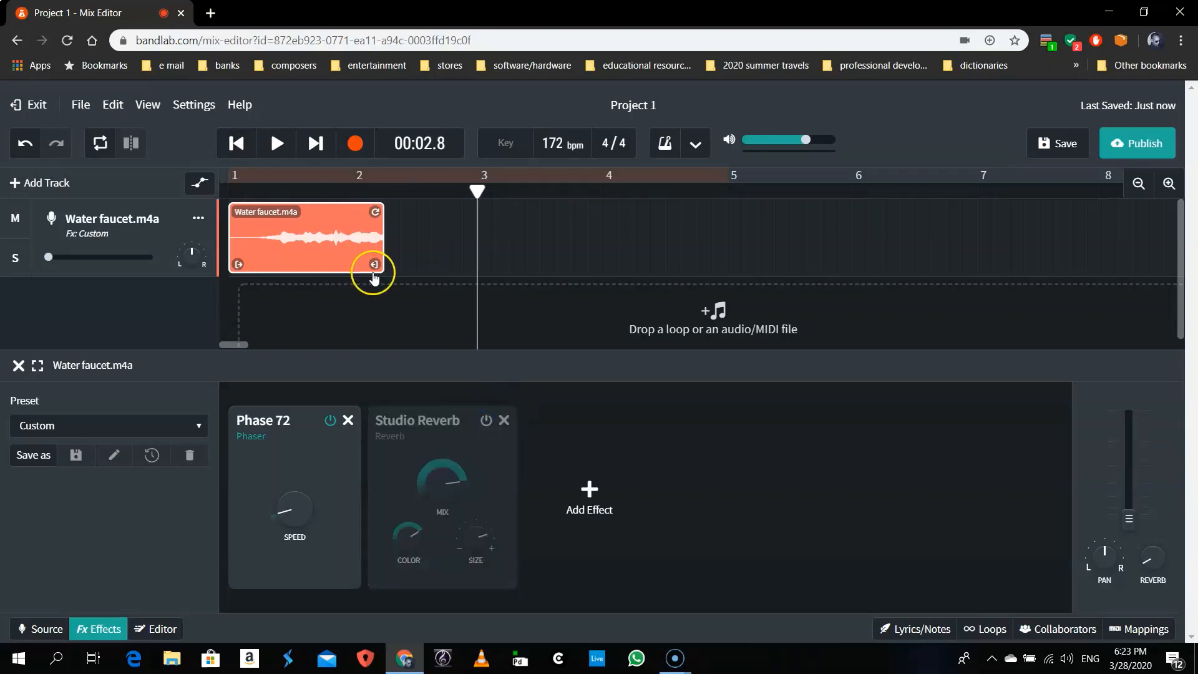
click(236, 142)
key(space)
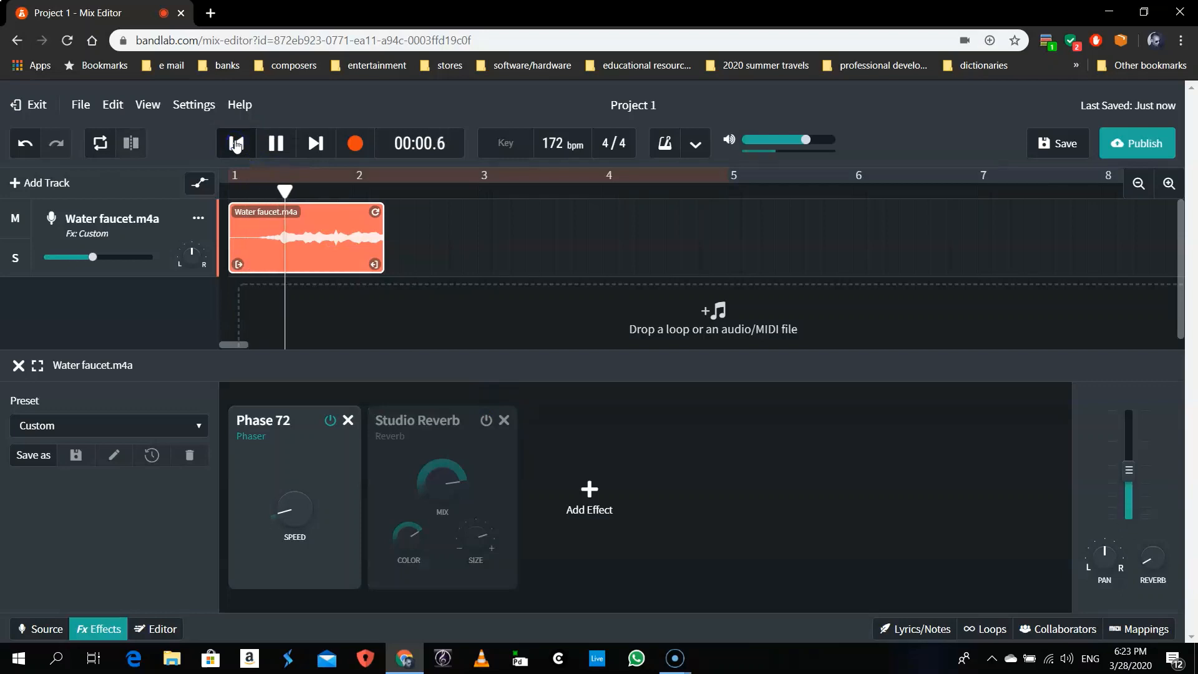
key(space)
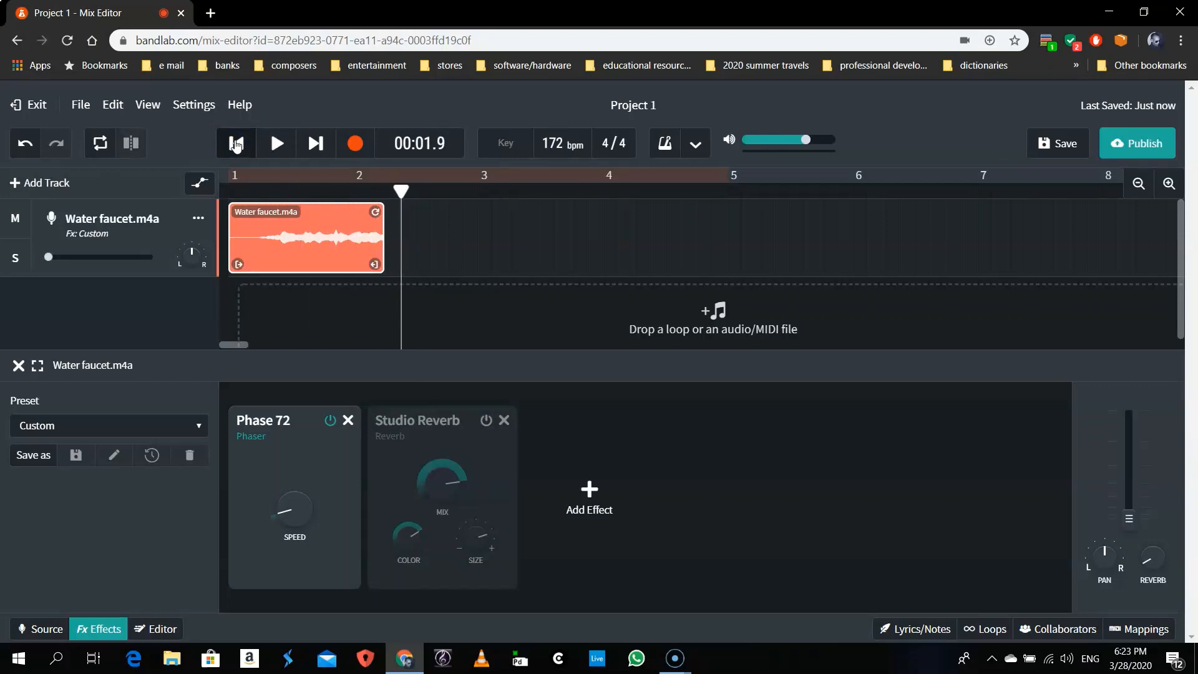
click(487, 421)
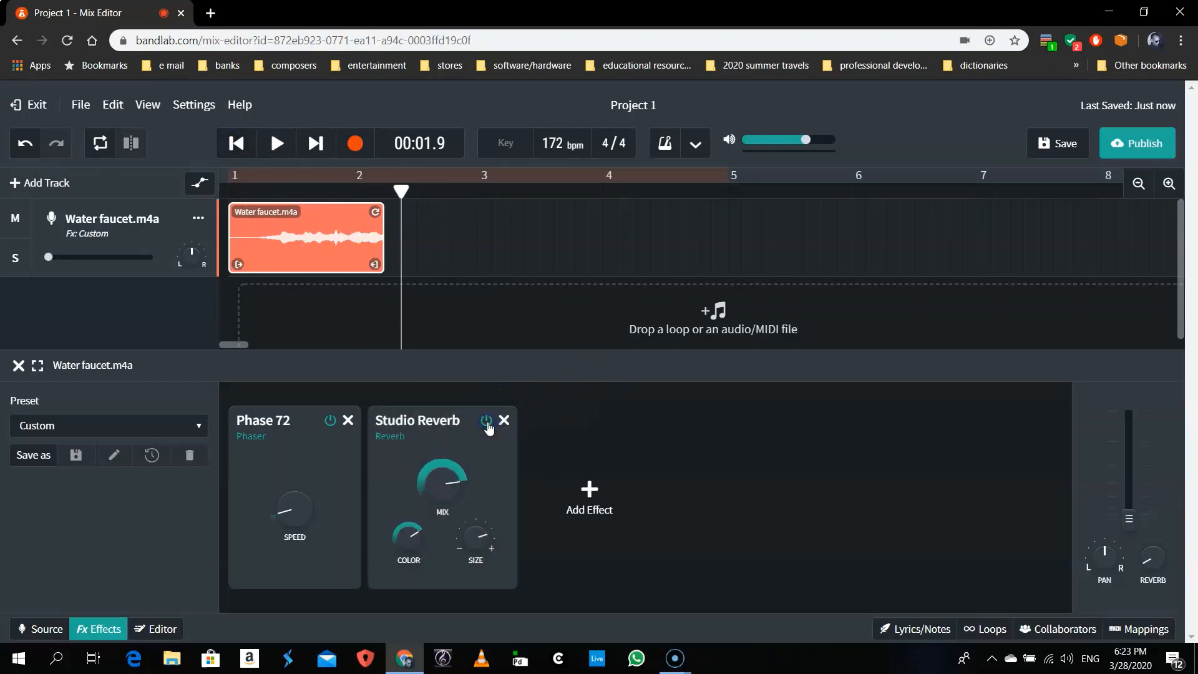
click(240, 144)
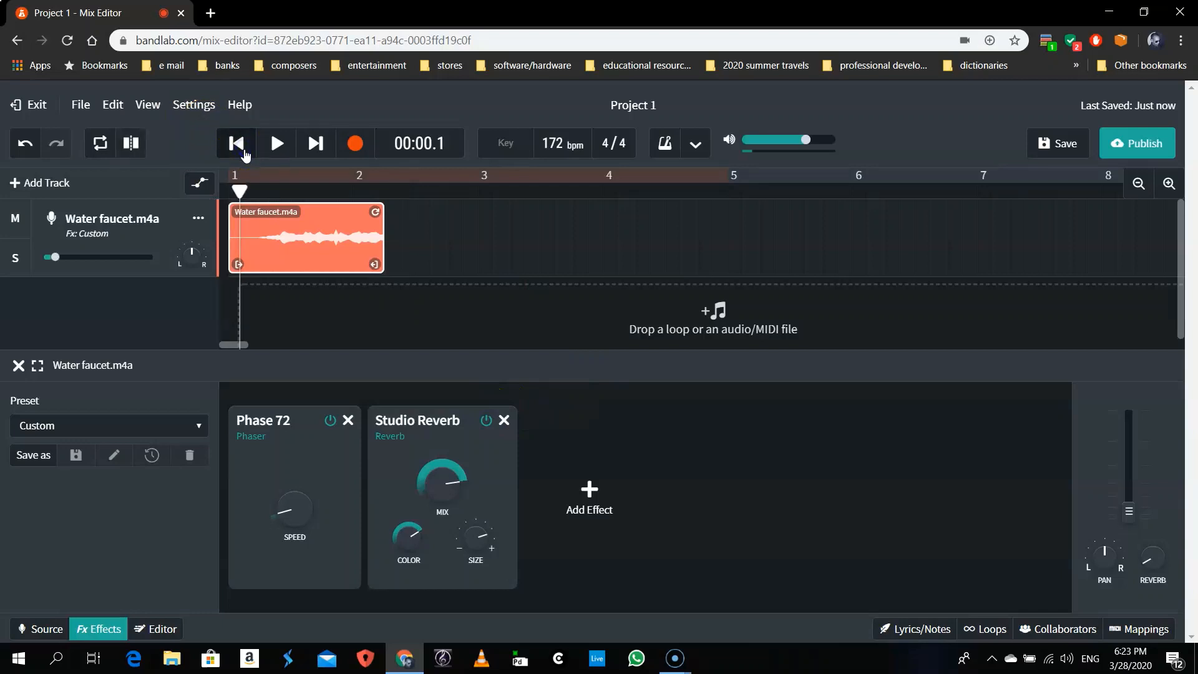
key(space)
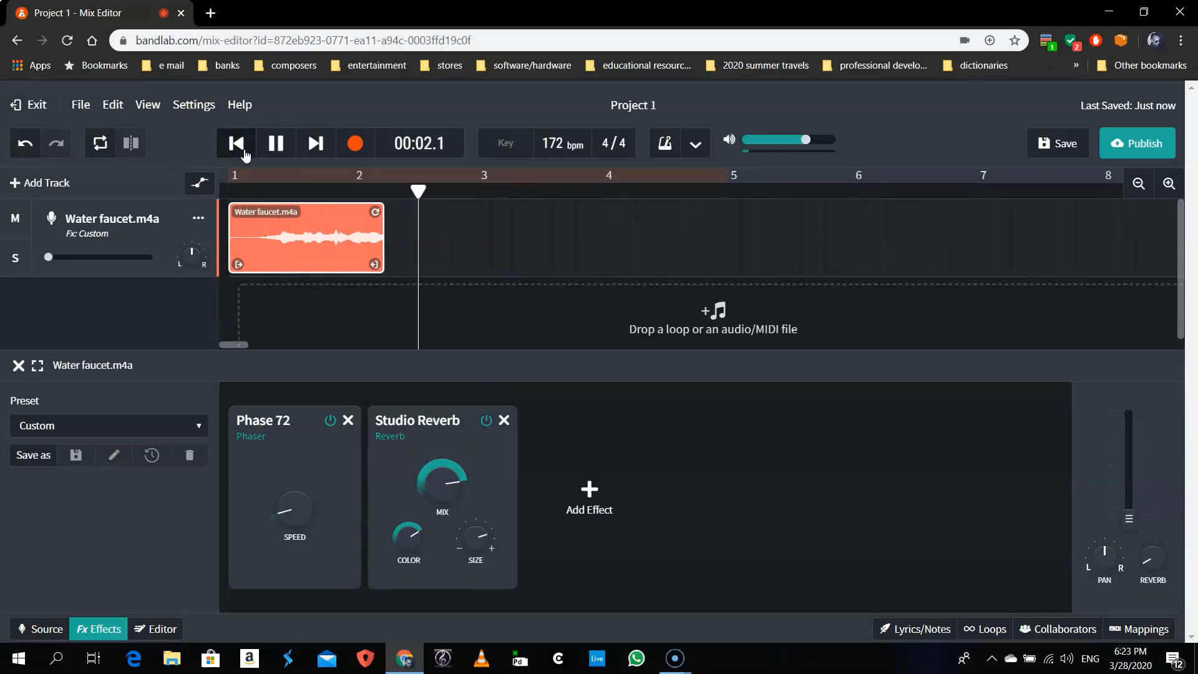
click(283, 136)
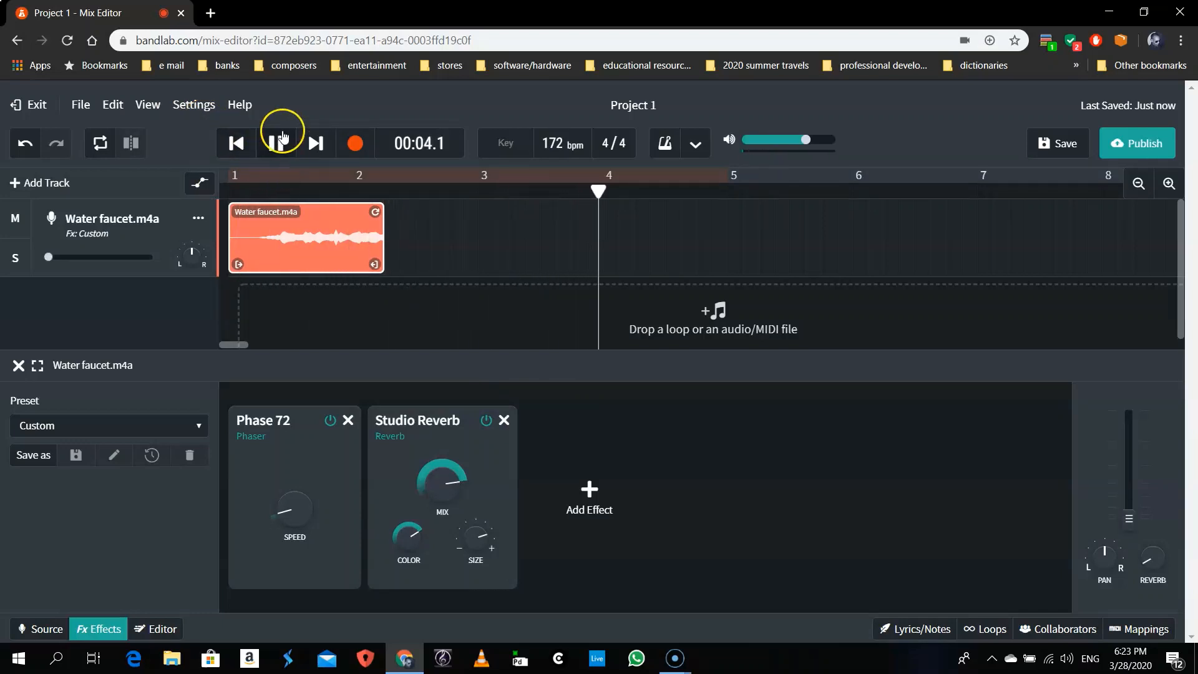
Return the playhead to the start and add a Graphic EQ effect after the Studio Reverb
click(243, 146)
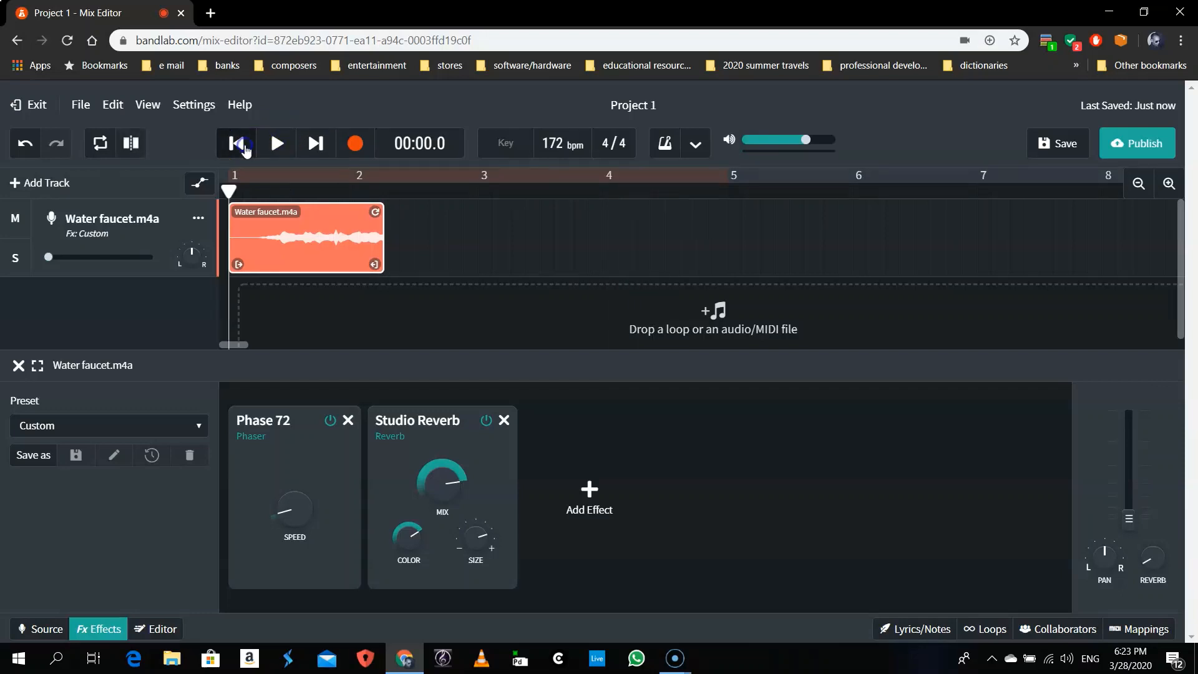
click(590, 493)
mouse_move(599, 497)
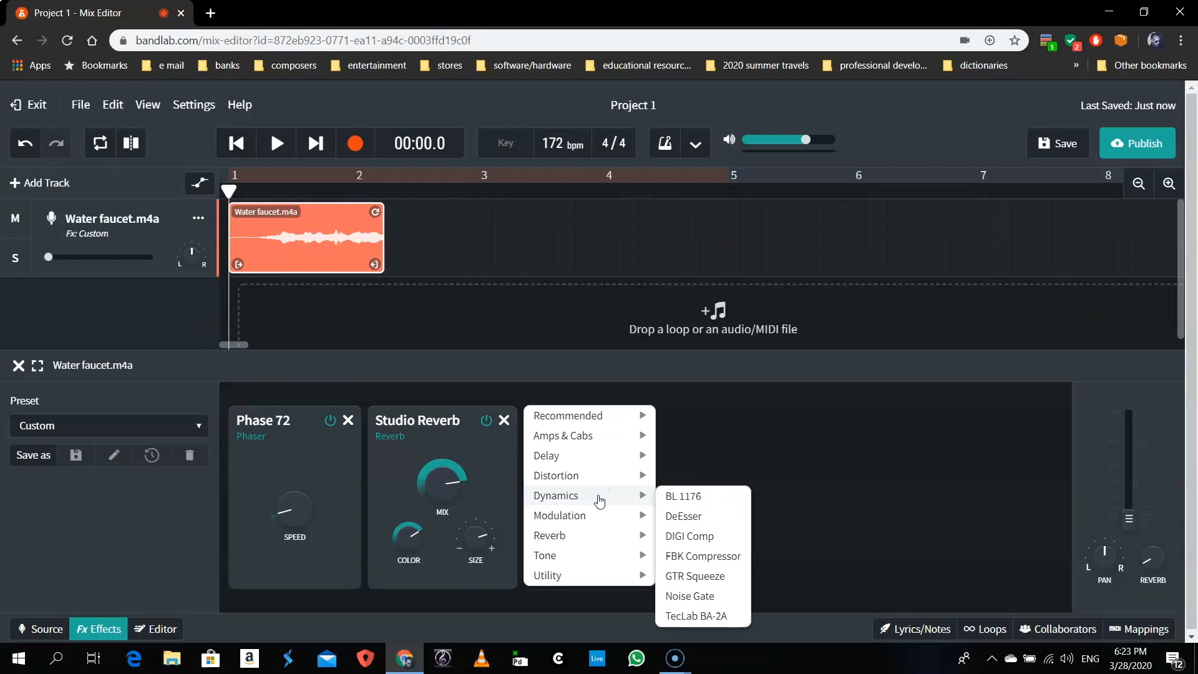
click(586, 519)
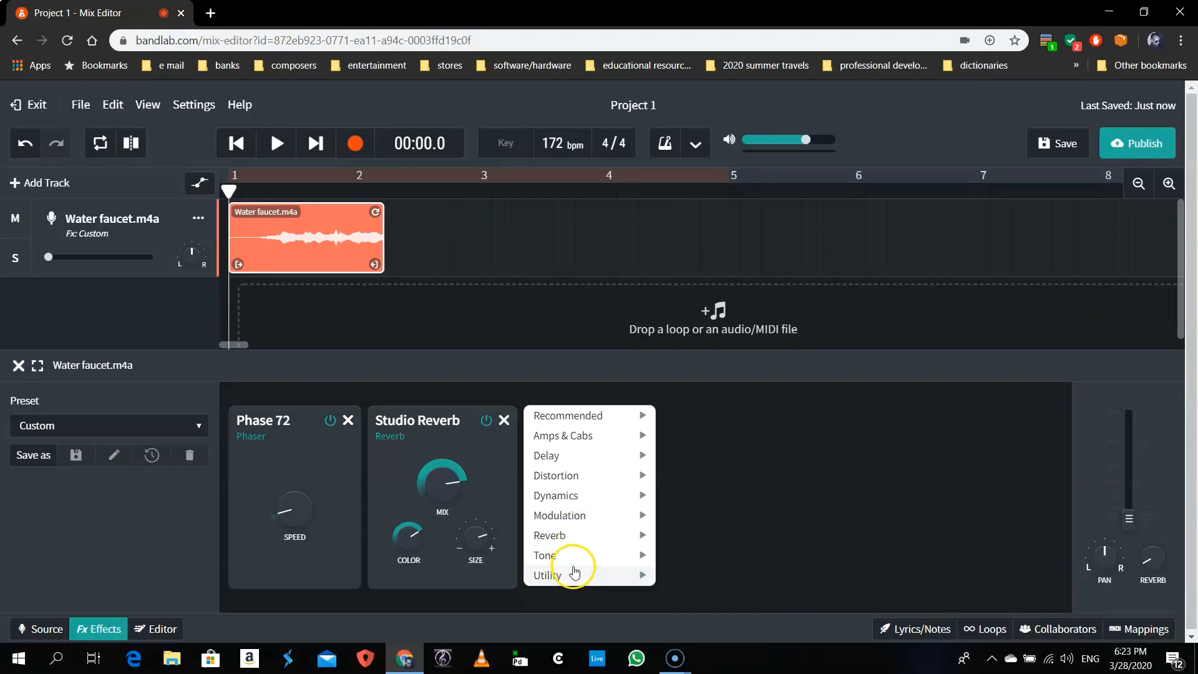
mouse_move(578, 555)
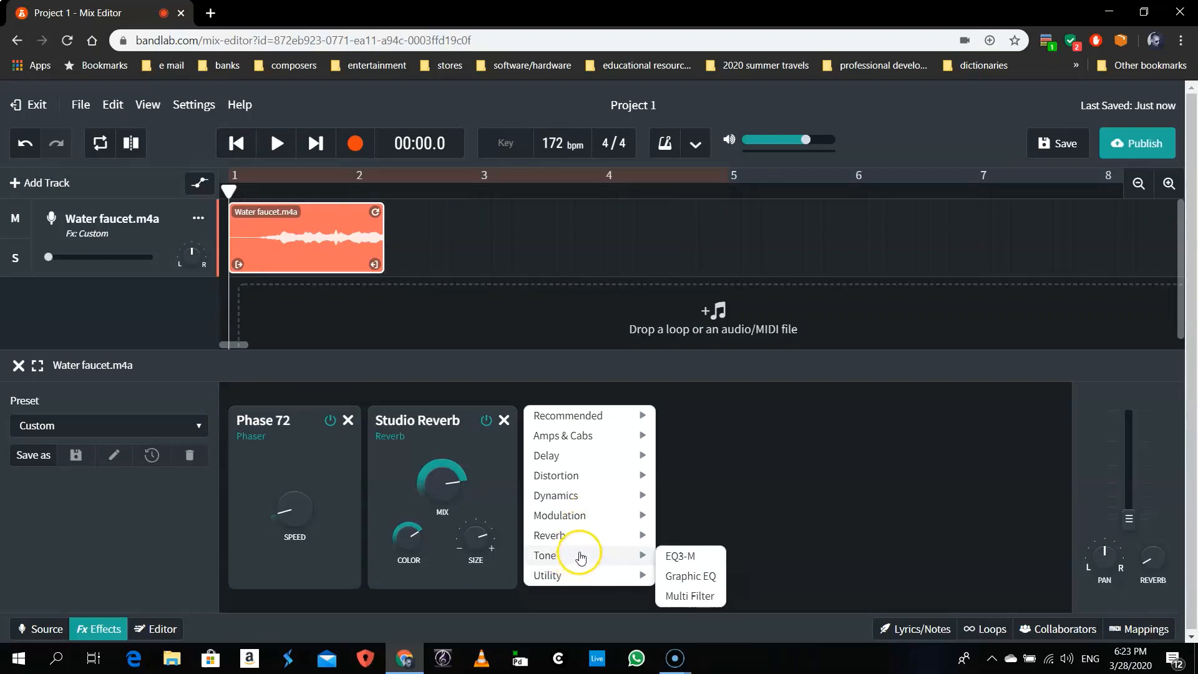
click(692, 576)
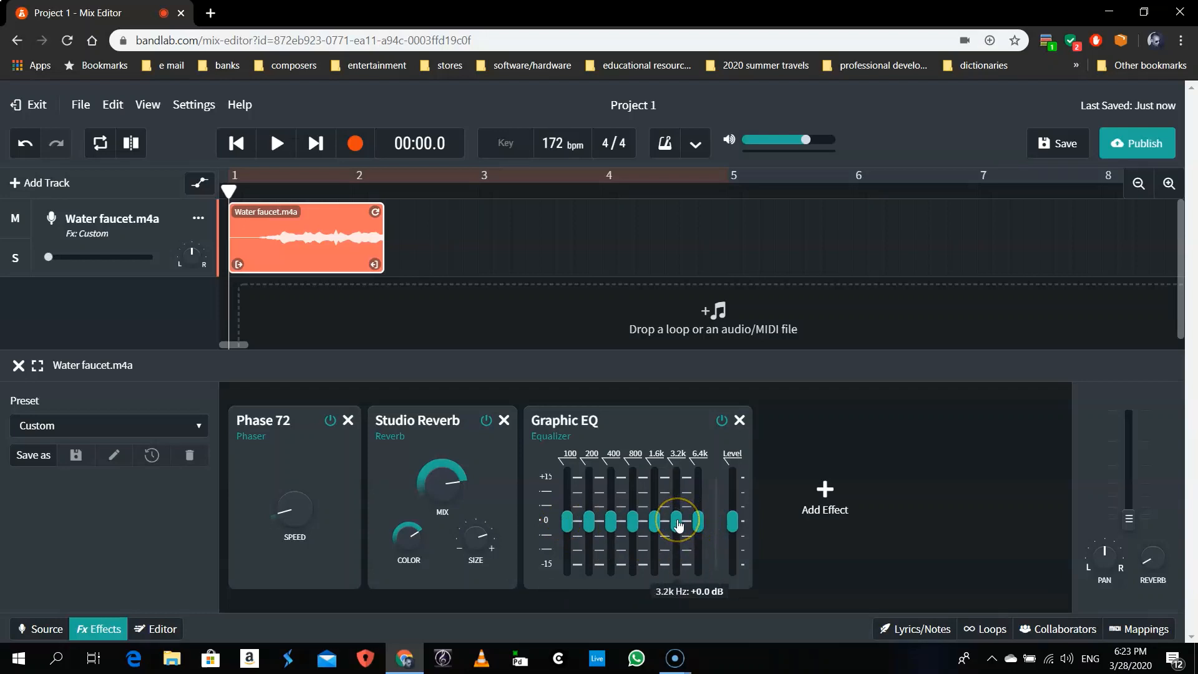
Boost the Graphic EQ's 3.2k band, cut all other frequency bands to -15 dB, and play the track
drag(678, 526, 648, 609)
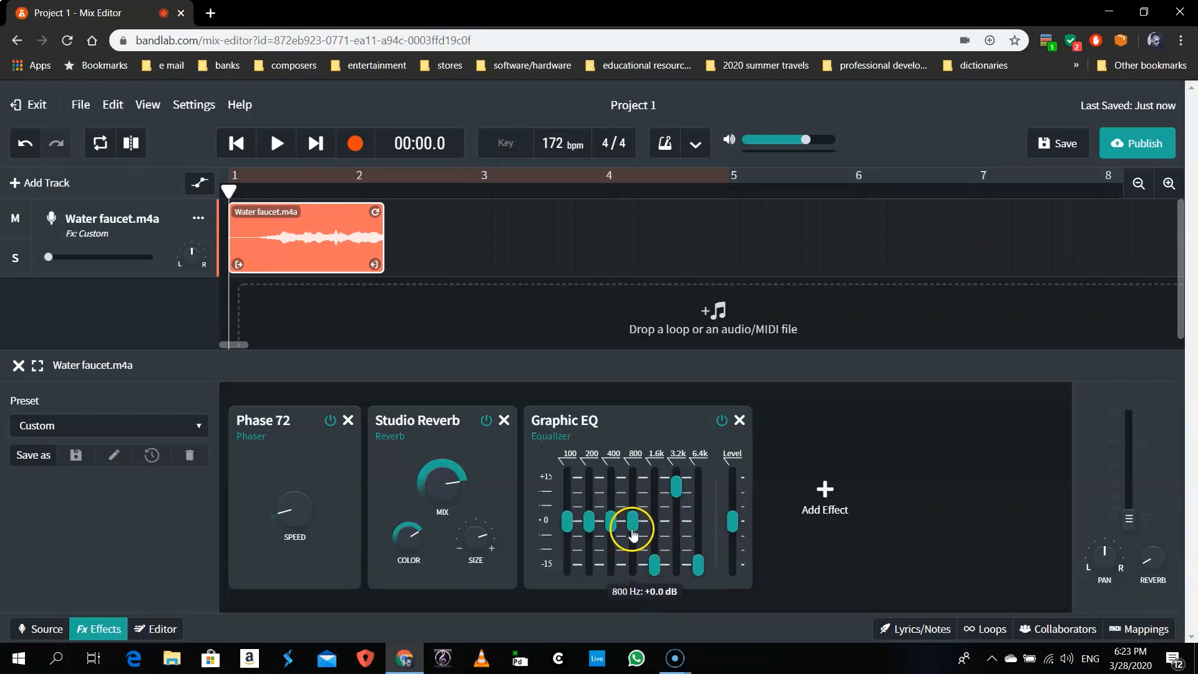
drag(632, 521, 610, 564)
click(591, 522)
drag(593, 522, 568, 627)
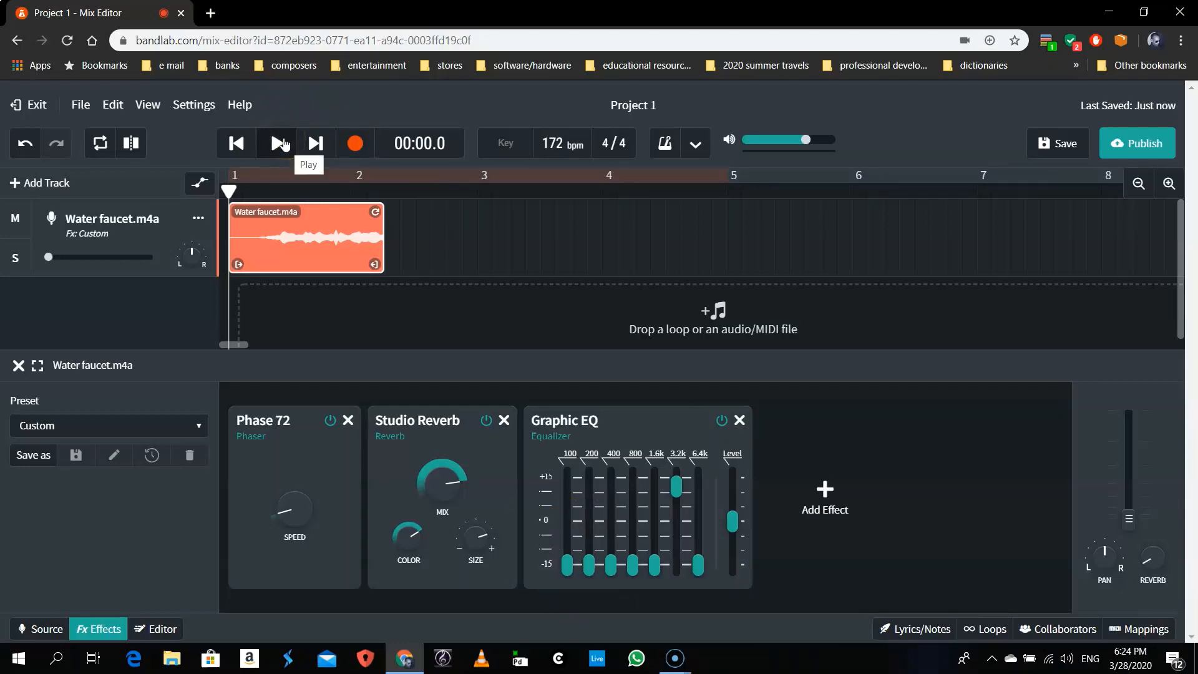
click(284, 144)
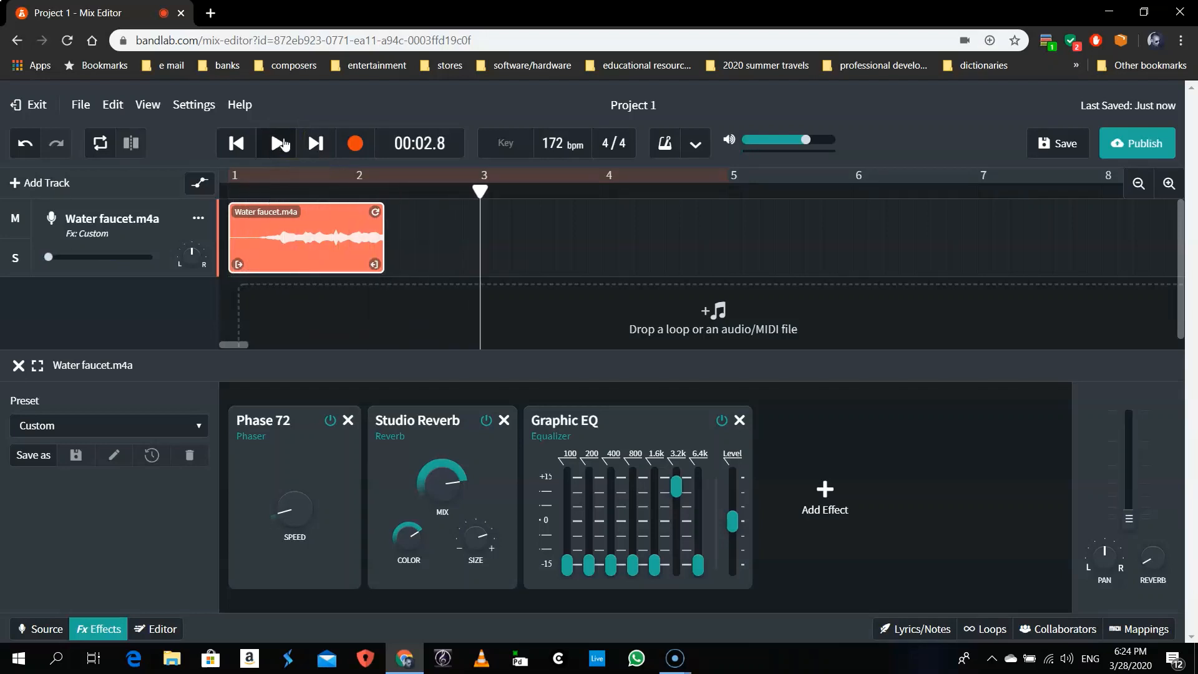
key(space)
Boost the Graphic EQ's 6.4k band, cut the 3.2k band to -15 dB, and play the track from the start
click(613, 436)
mouse_move(699, 564)
mouse_down()
mouse_move(703, 480)
mouse_move(676, 565)
mouse_up()
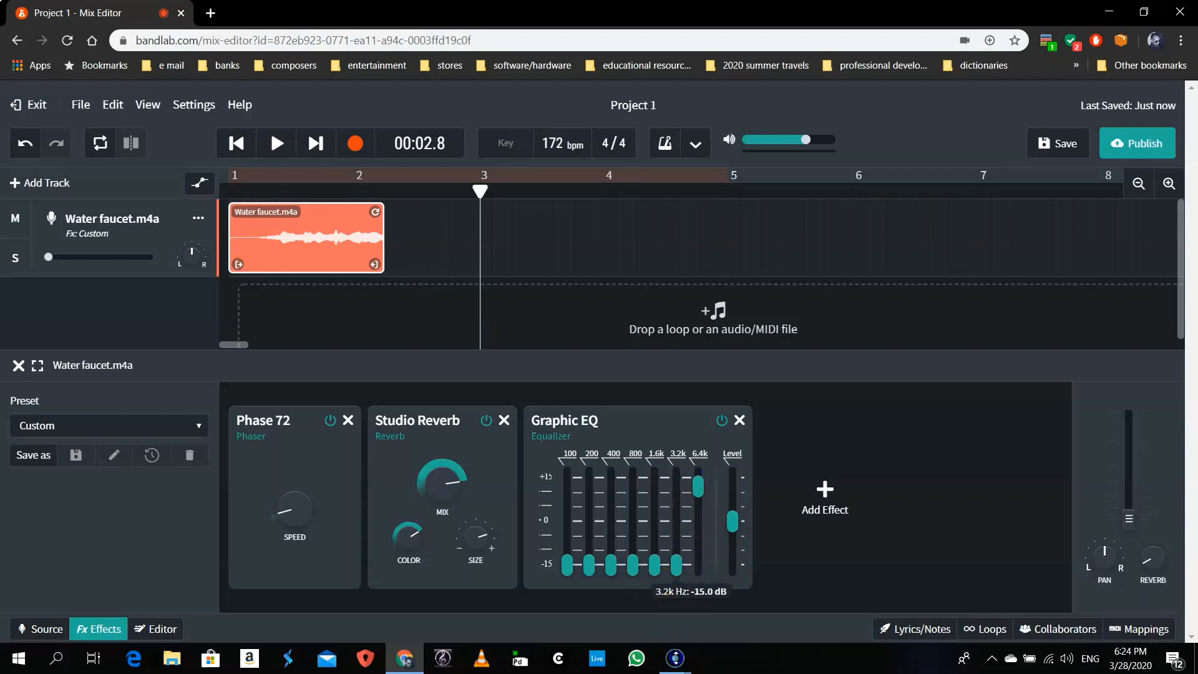
click(378, 293)
click(235, 143)
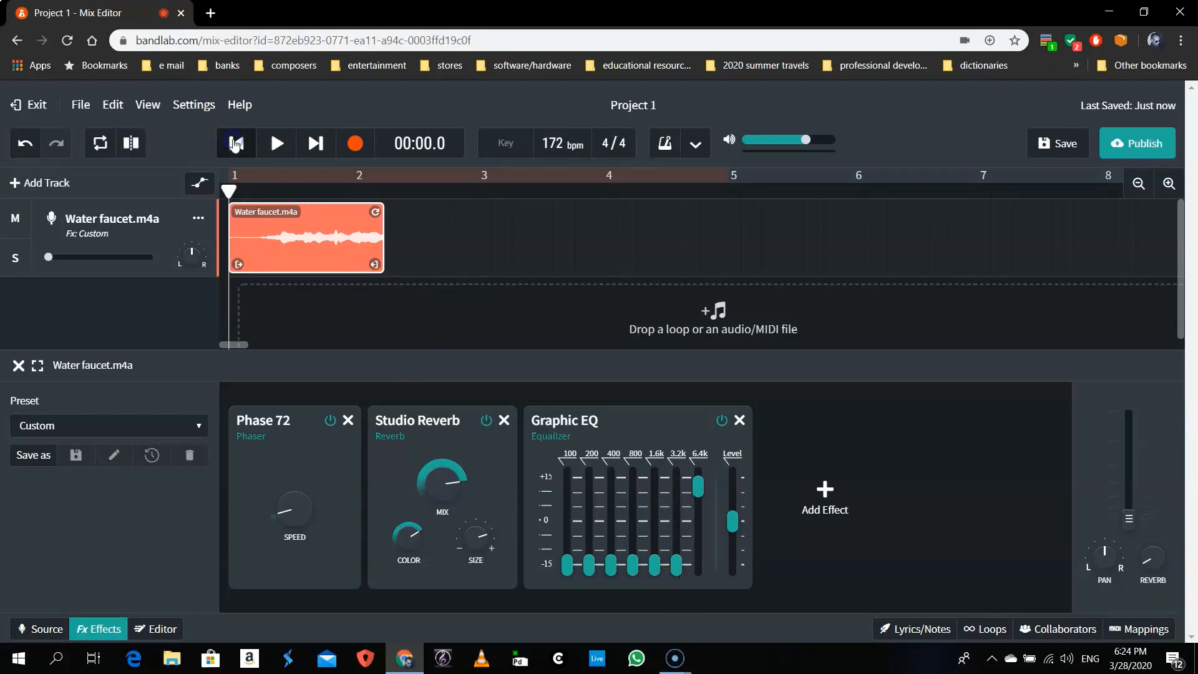
key(space)
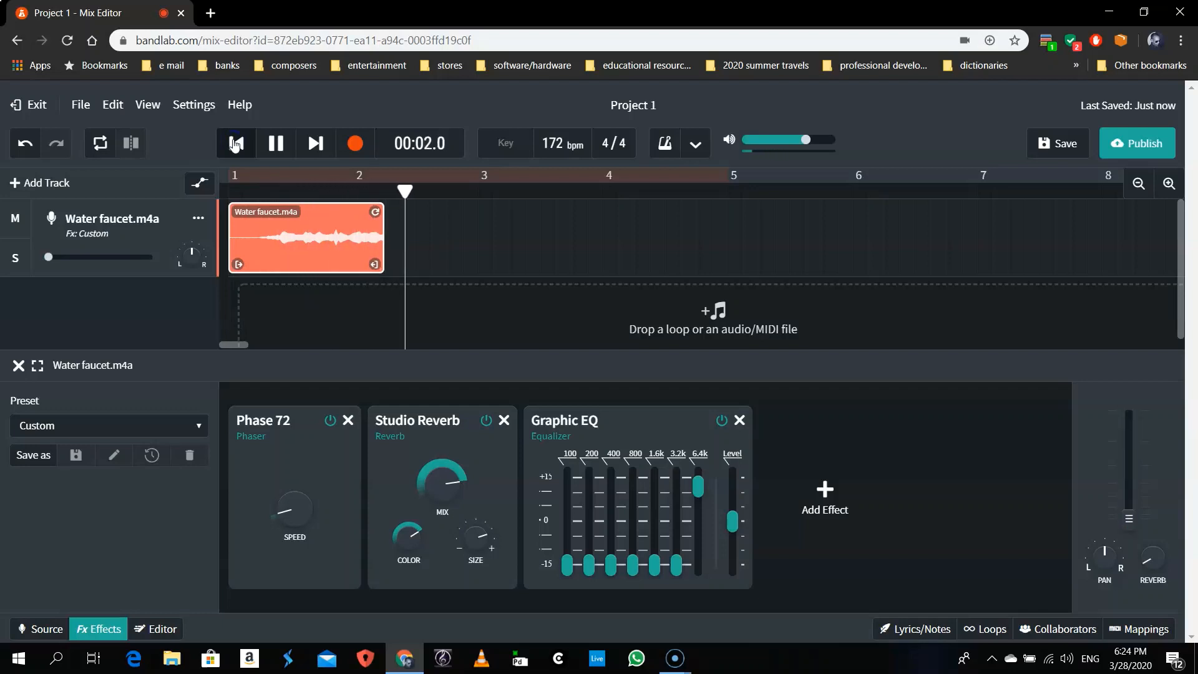
click(277, 143)
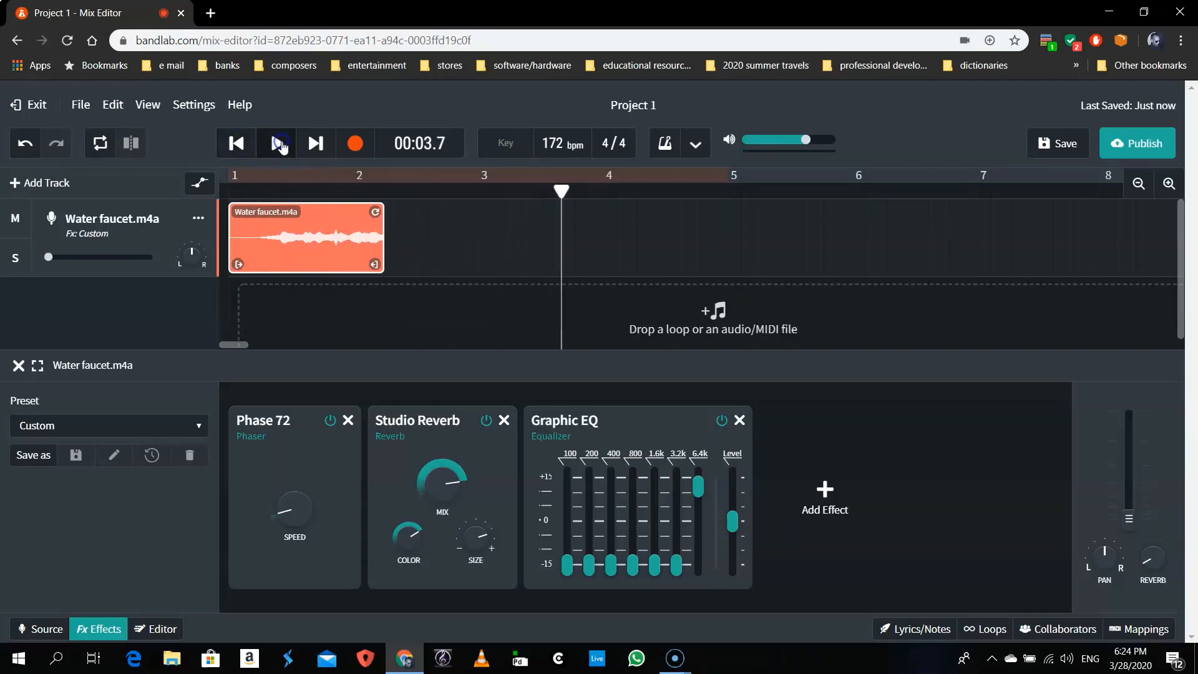
Close the effects view and download the processed water faucet track as a stem, closing the download dialog when finished
click(449, 424)
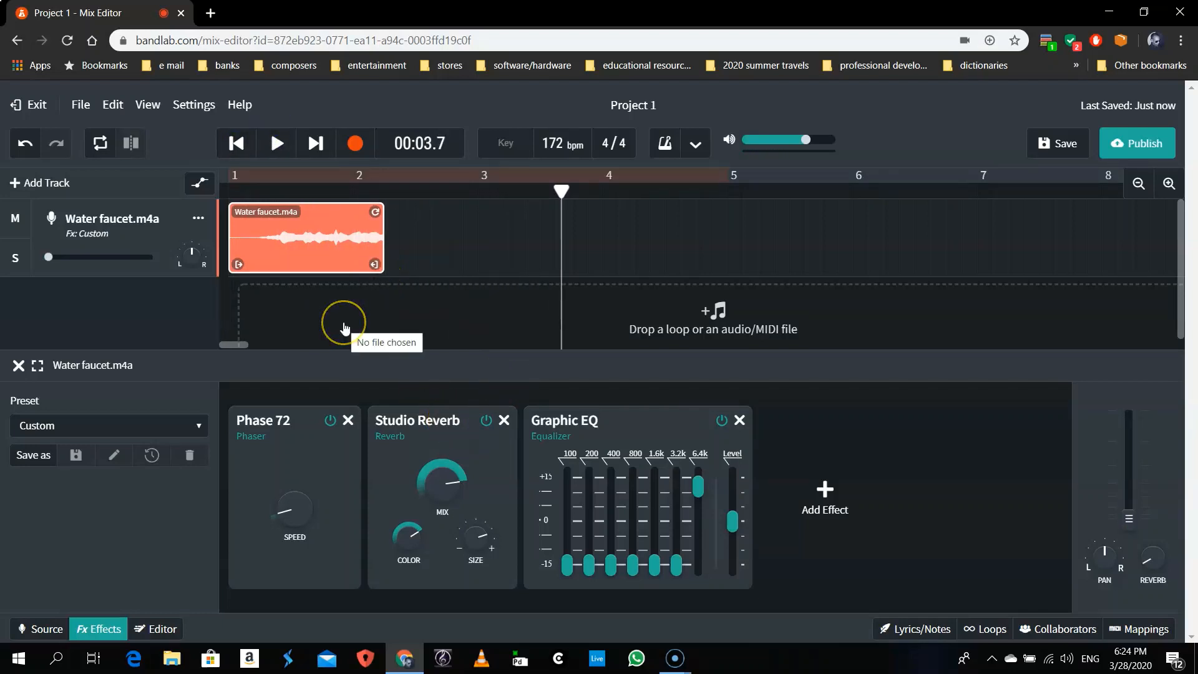
click(19, 366)
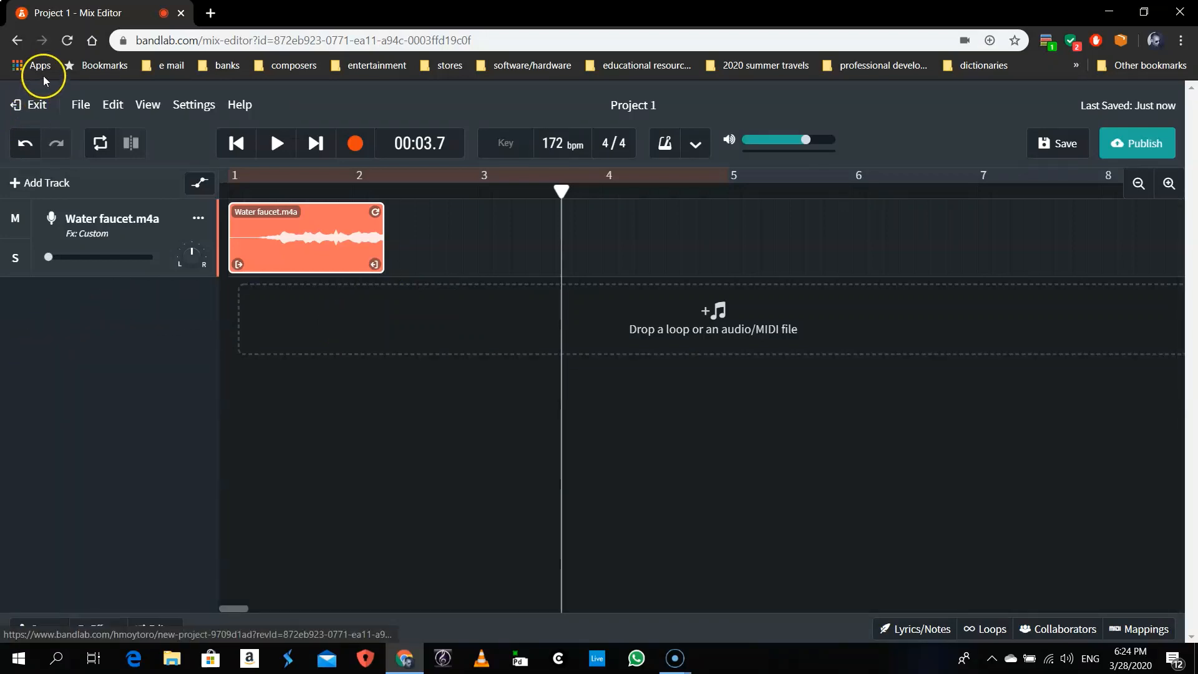
click(80, 104)
mouse_move(133, 132)
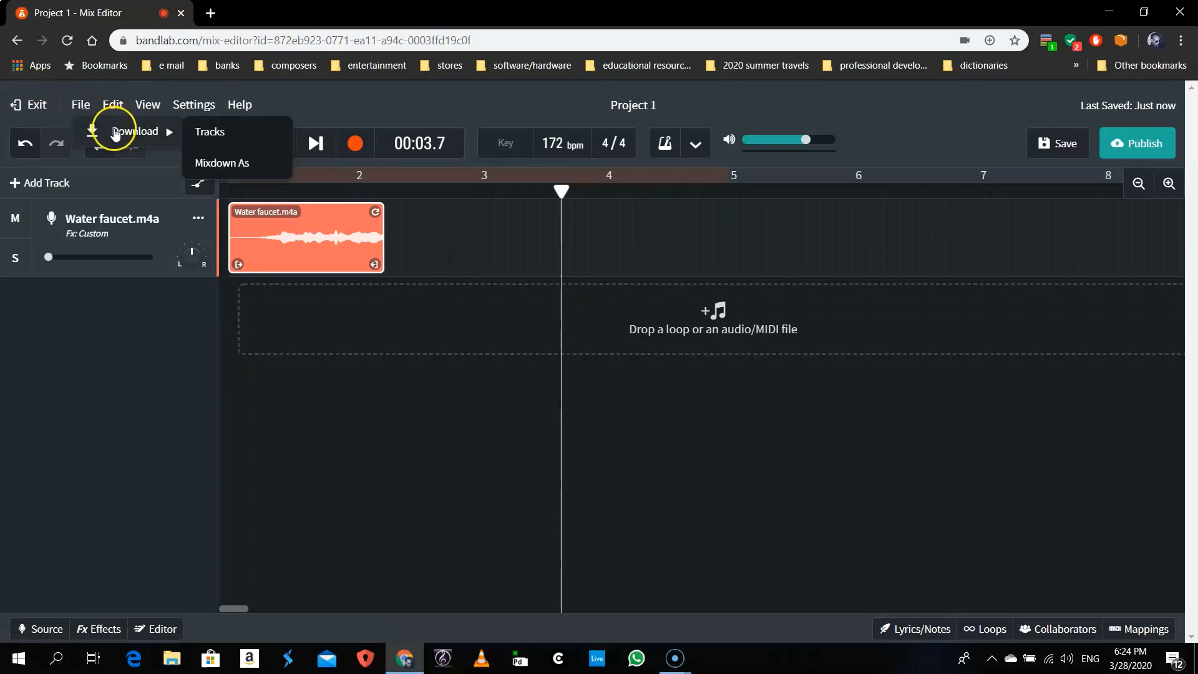
click(223, 133)
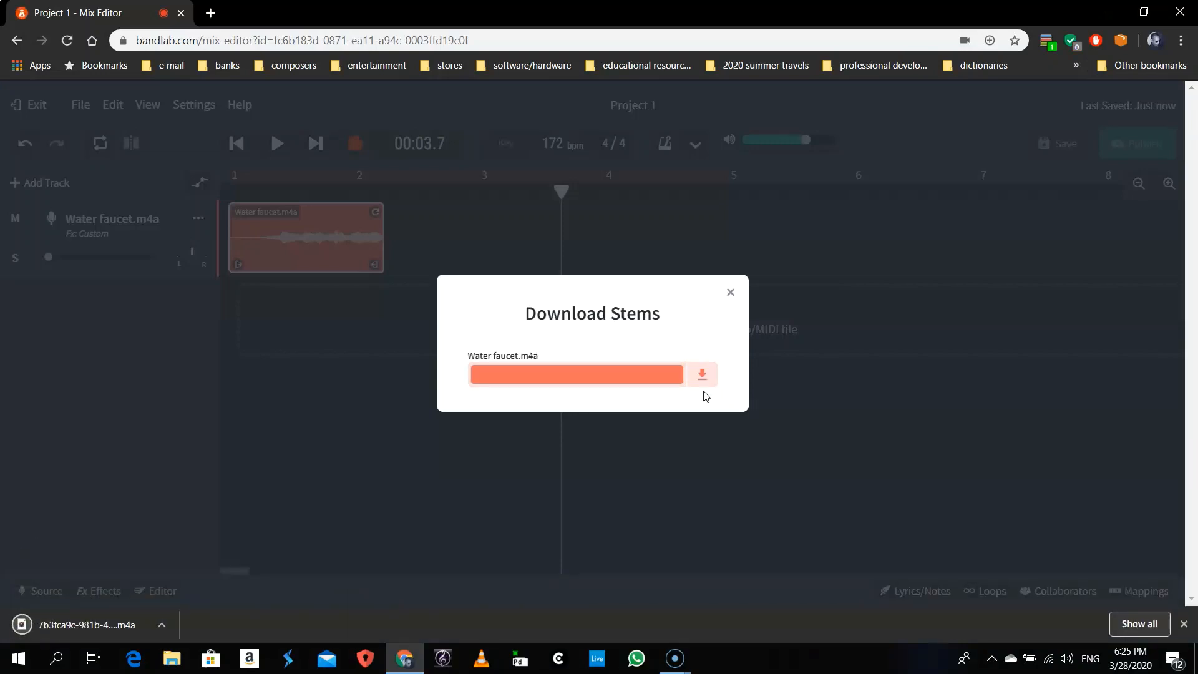
click(684, 310)
click(730, 294)
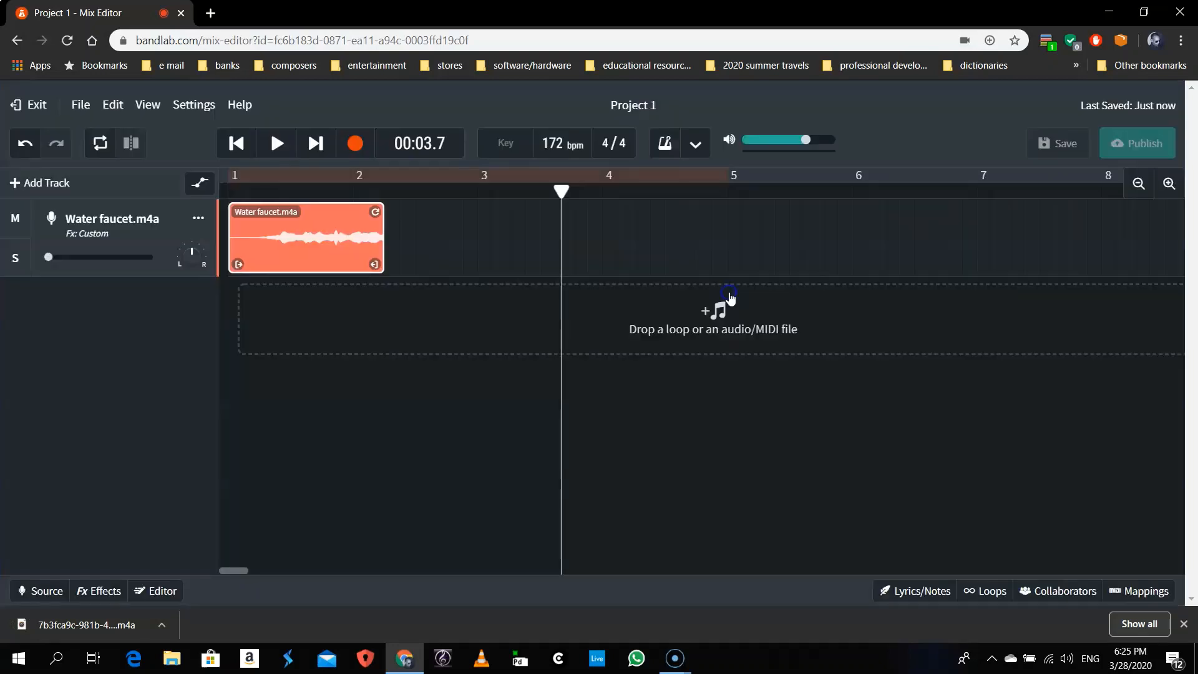
Delete the water faucet track and import the Door.m4a recording as a new track
right_click(163, 235)
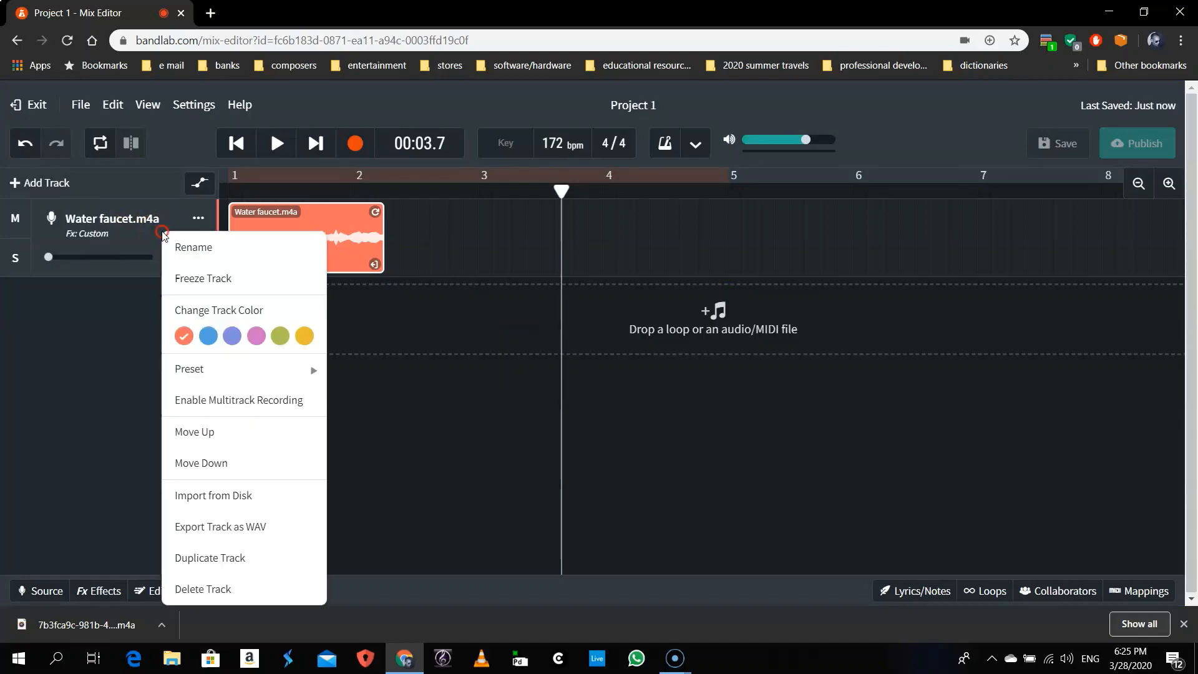
click(196, 586)
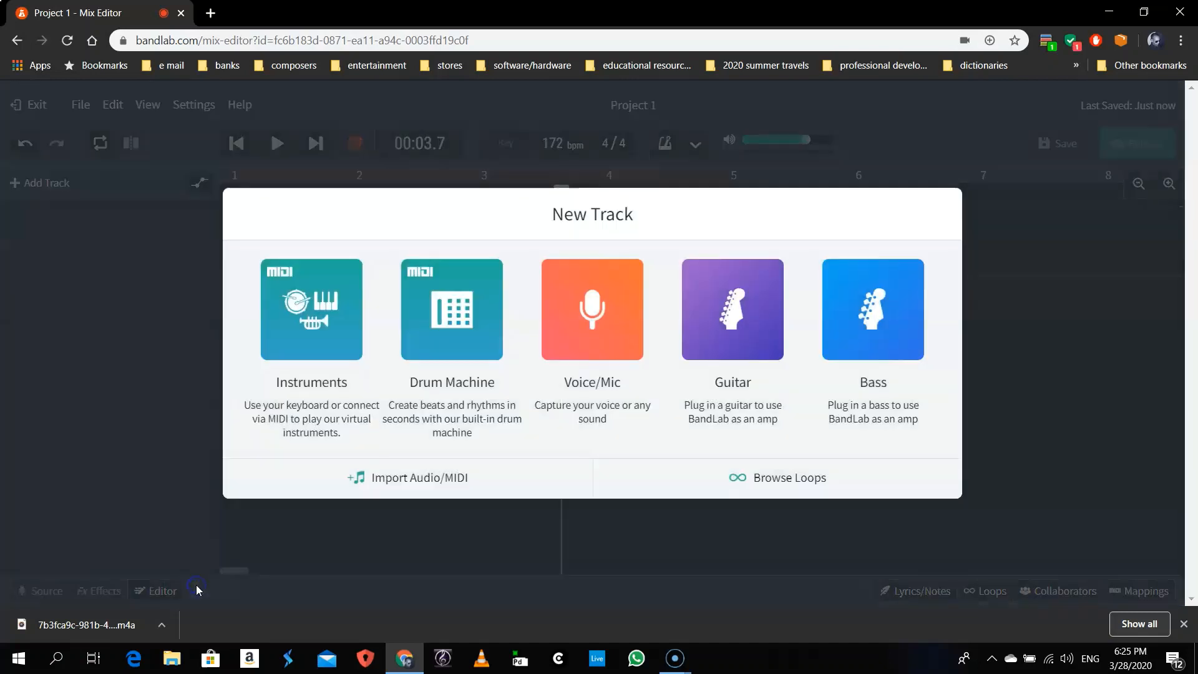
click(382, 478)
double_click(434, 368)
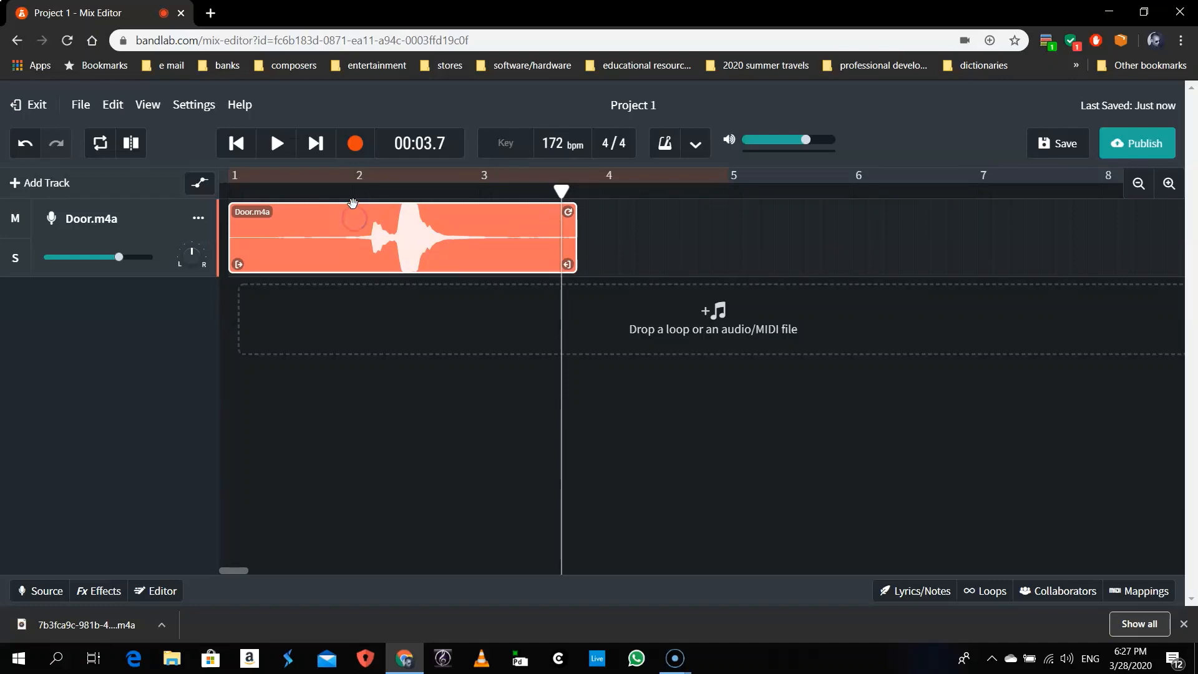
Slice the door clip at 00:01.6, just before the sound begins, and at 00:02.9, after it fades
drag(560, 188, 369, 214)
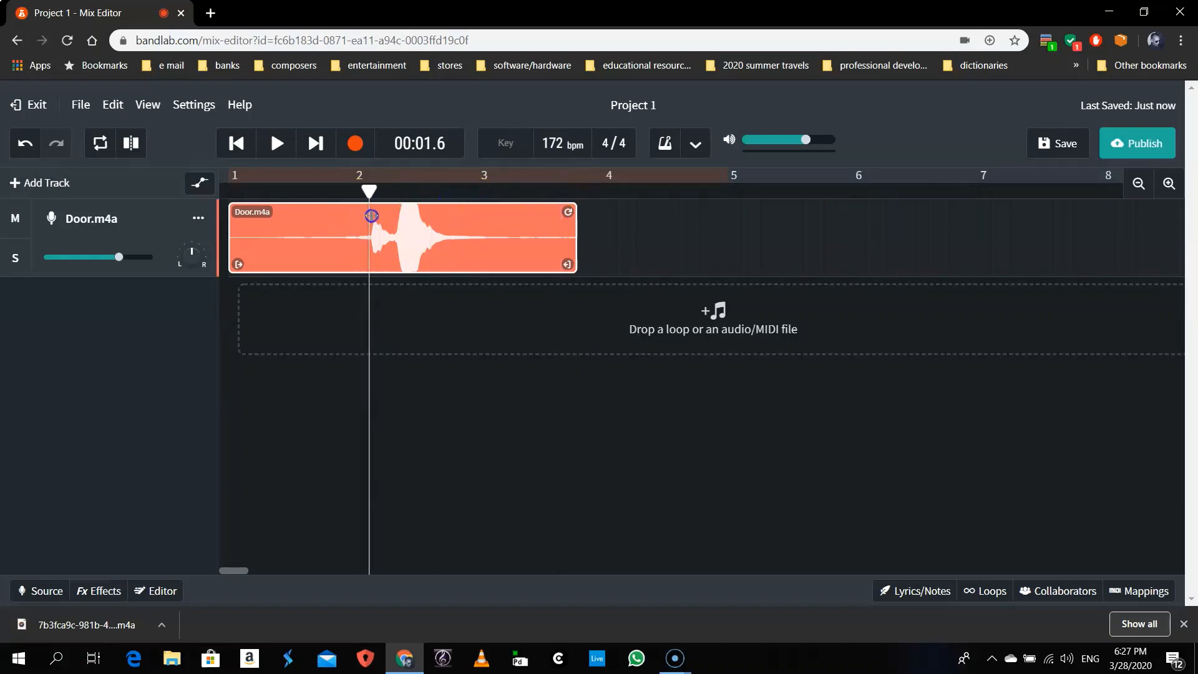
right_click(329, 224)
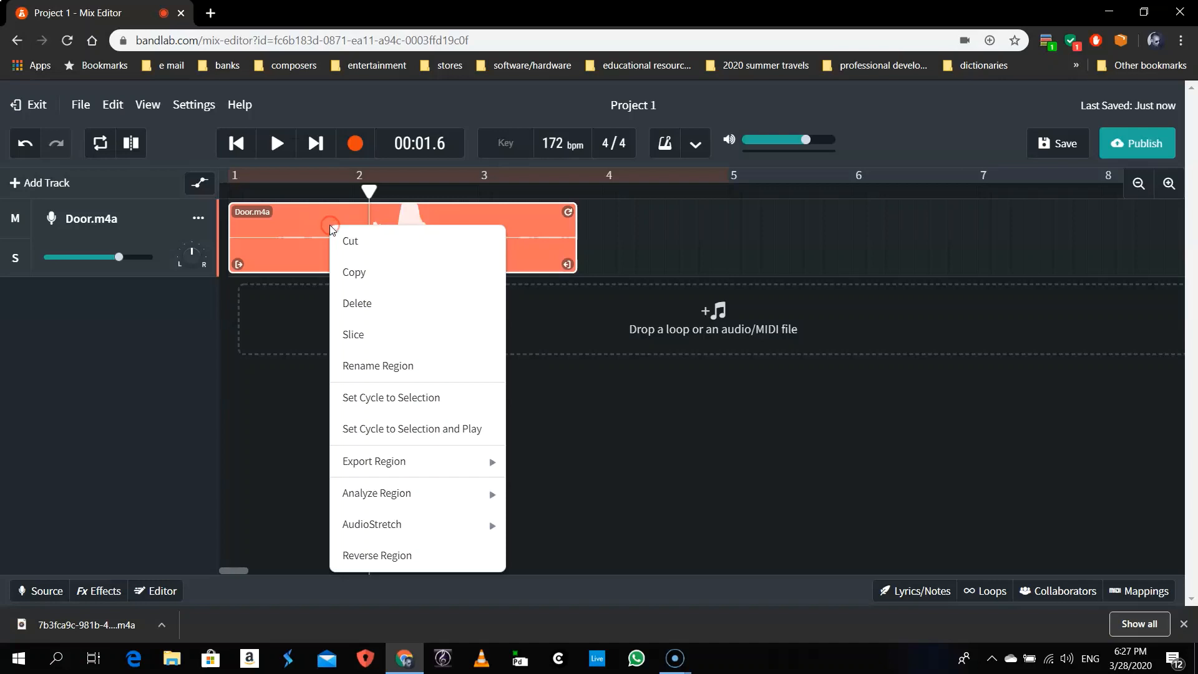
click(369, 332)
drag(368, 189, 486, 193)
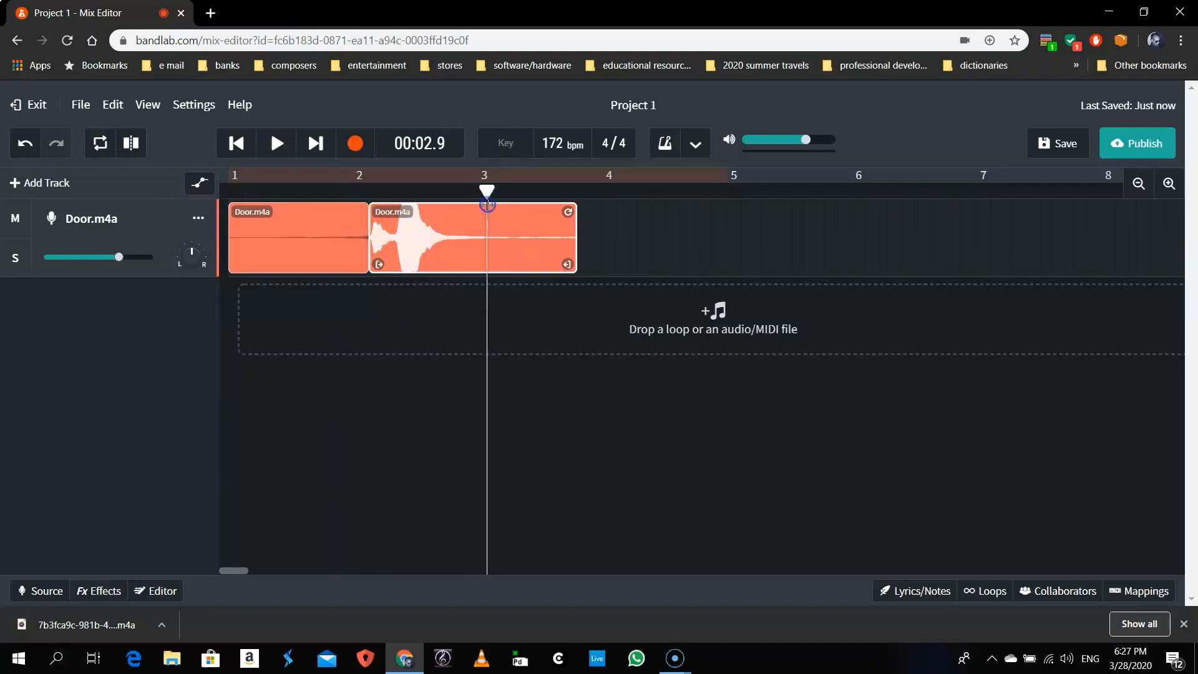
right_click(504, 235)
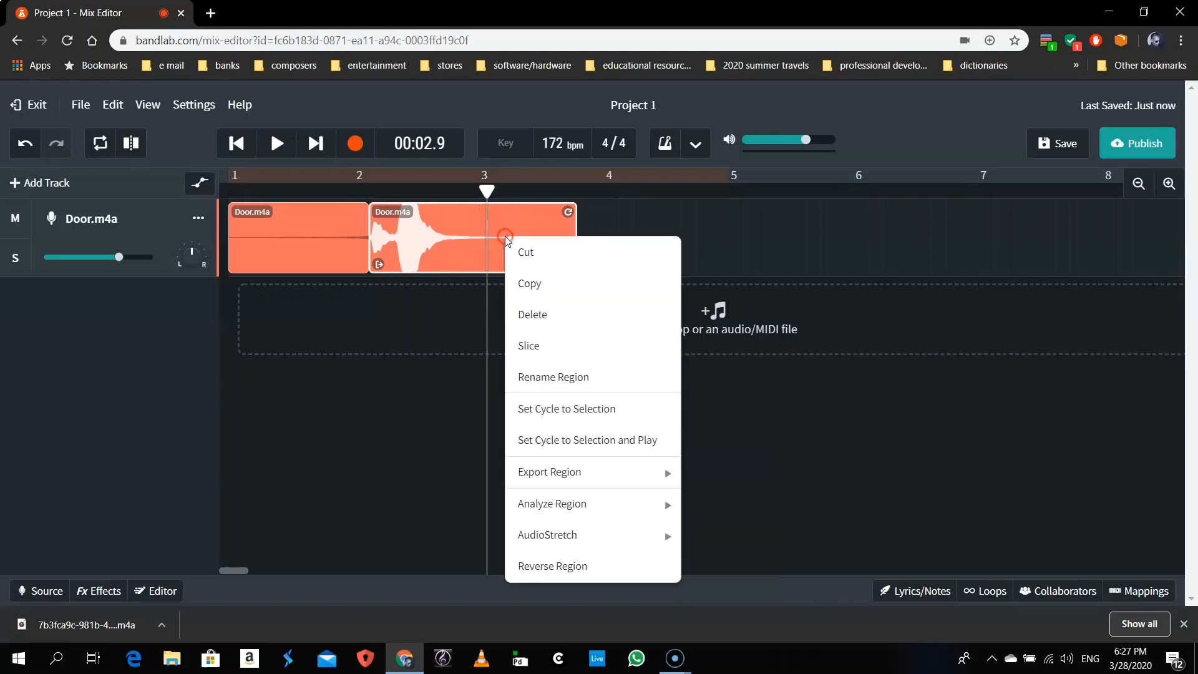
click(528, 348)
Delete the silent slices before and after the door sound and move the remaining slice to the start of the track
click(321, 215)
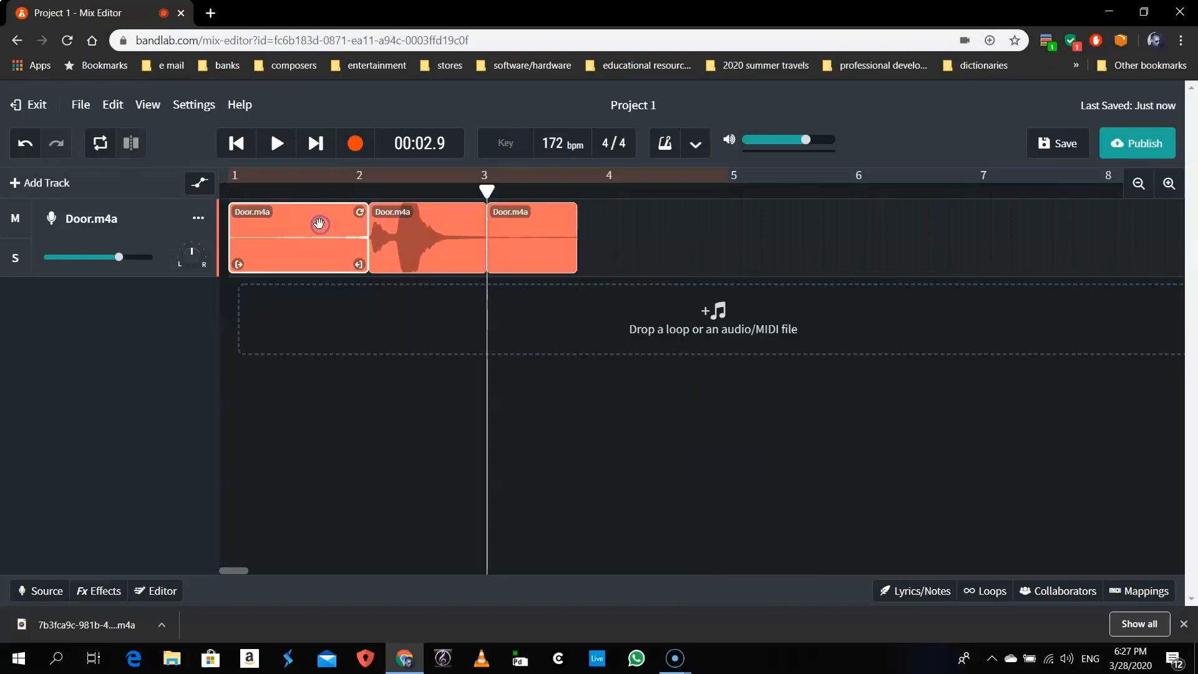
key(Delete)
click(487, 210)
click(528, 227)
key(Delete)
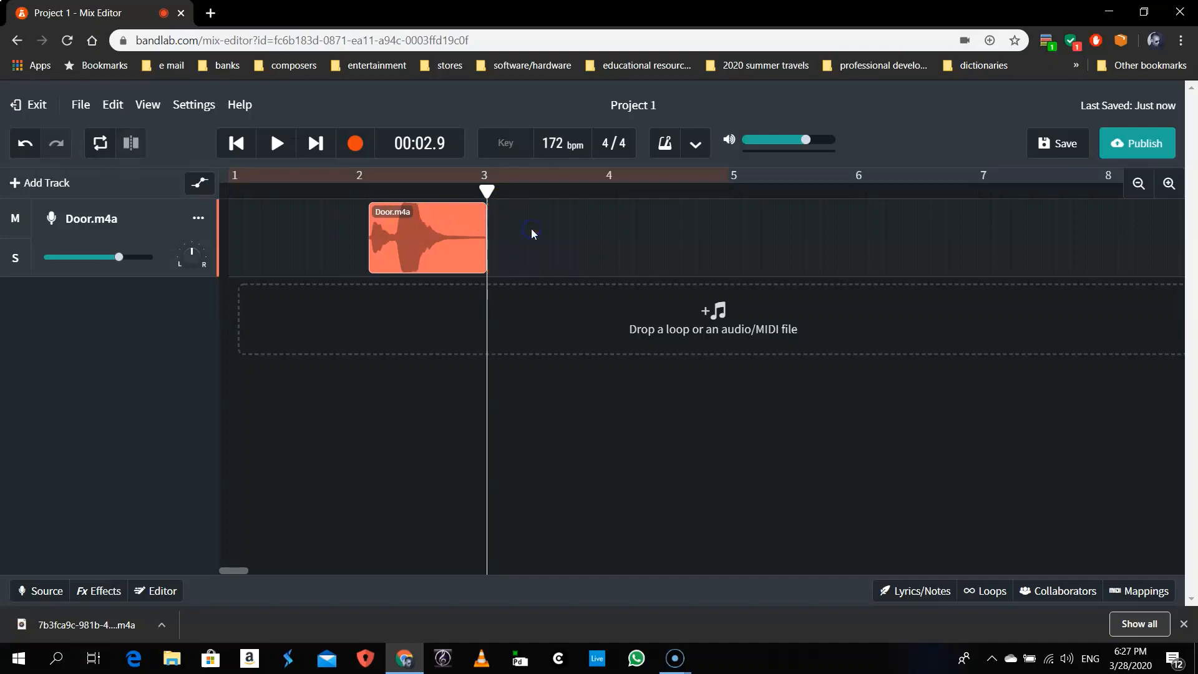
click(425, 226)
drag(426, 226, 262, 227)
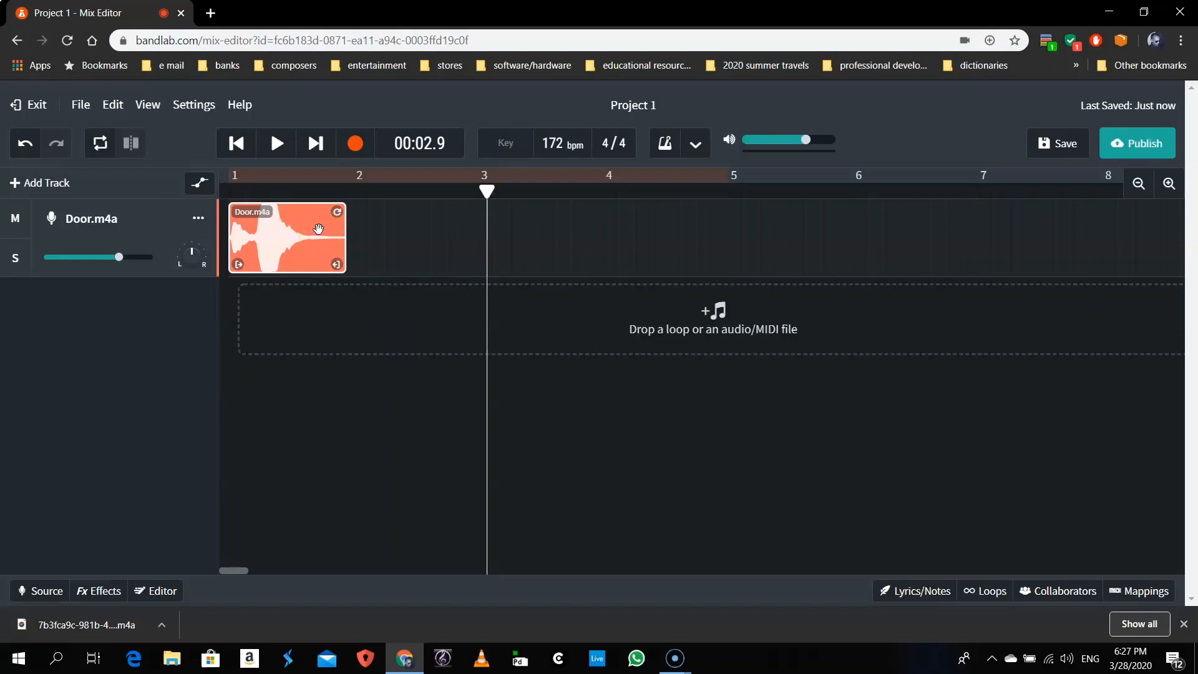
Listen to the trimmed door clip from the start and return the playhead to the beginning
click(234, 141)
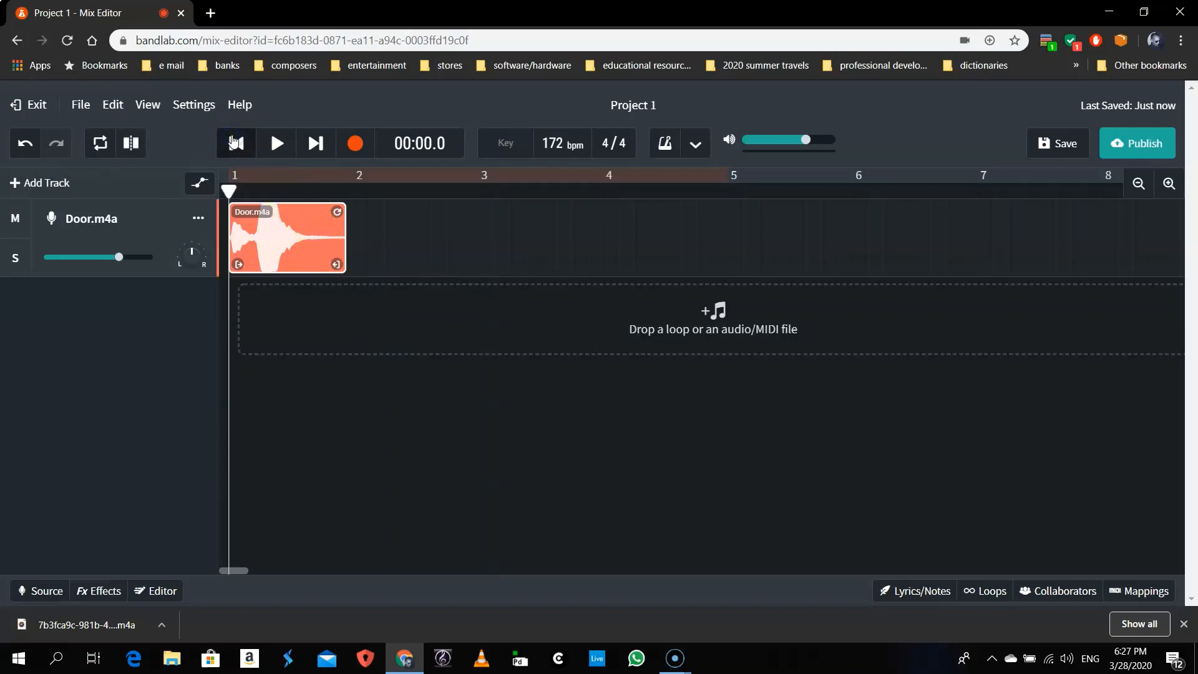
key(space)
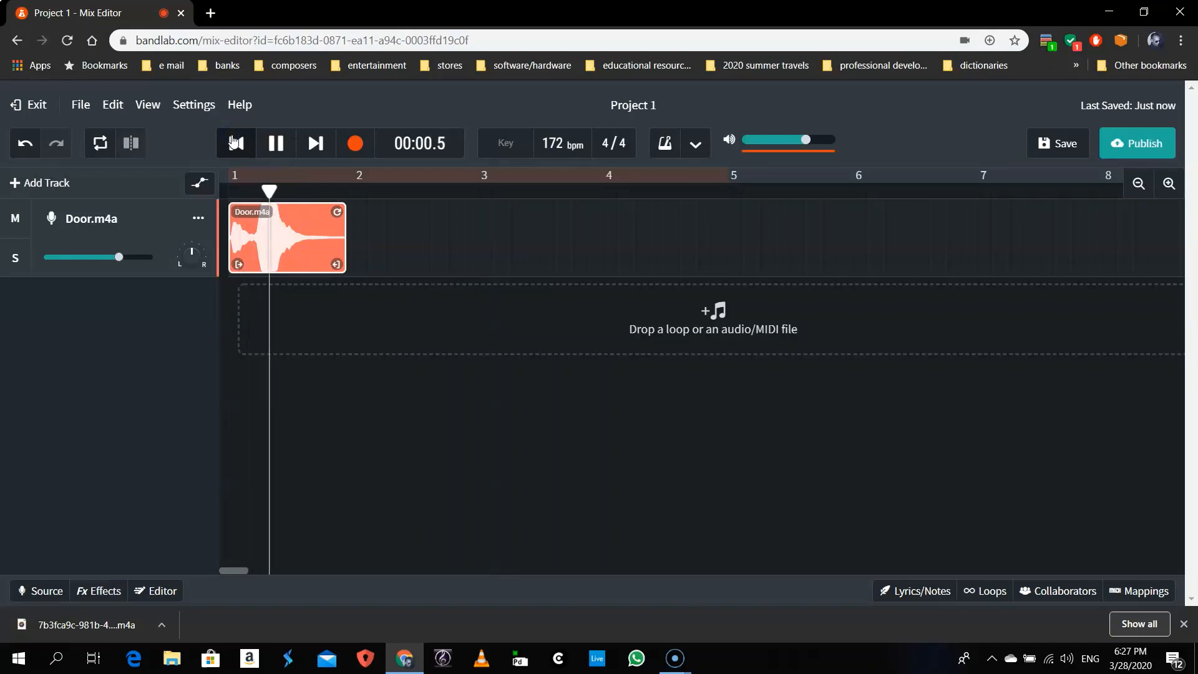
key(space)
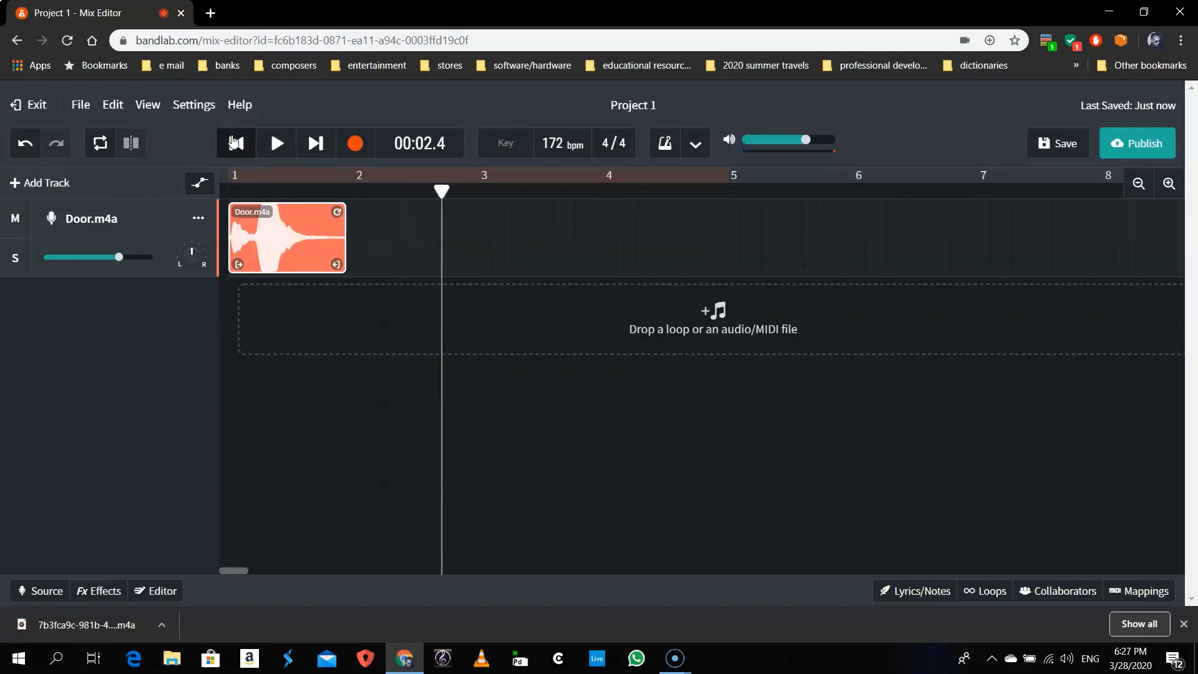
click(234, 141)
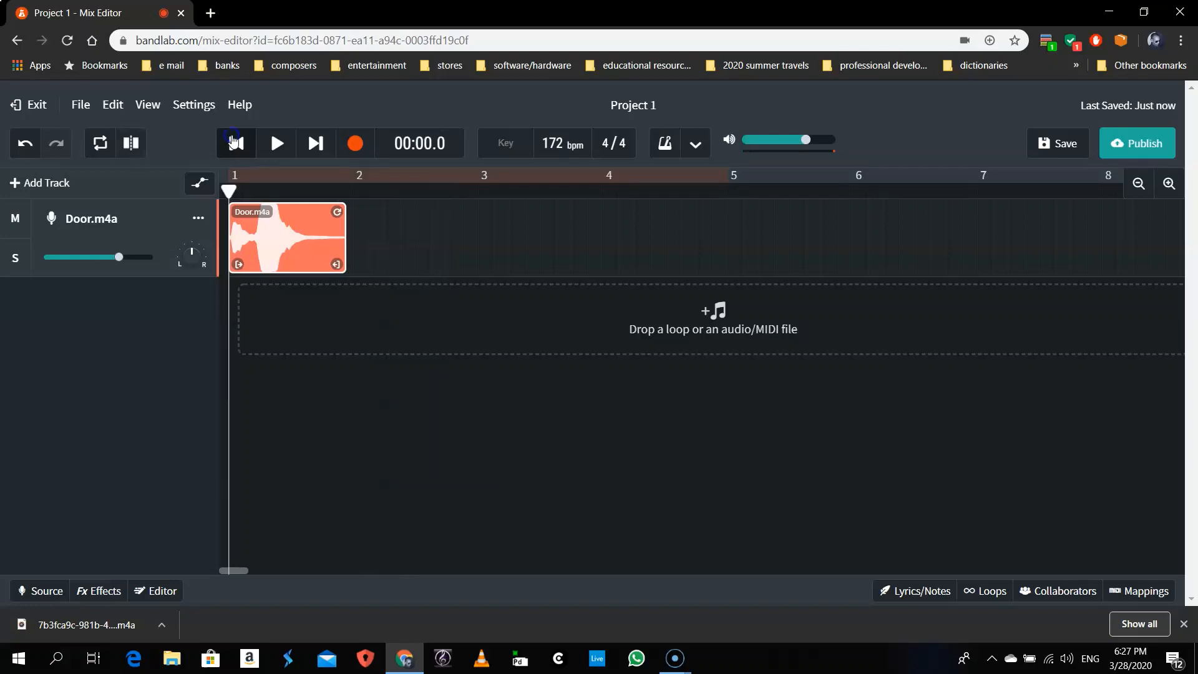
Reverse the door clip's region and play it from the start
right_click(299, 223)
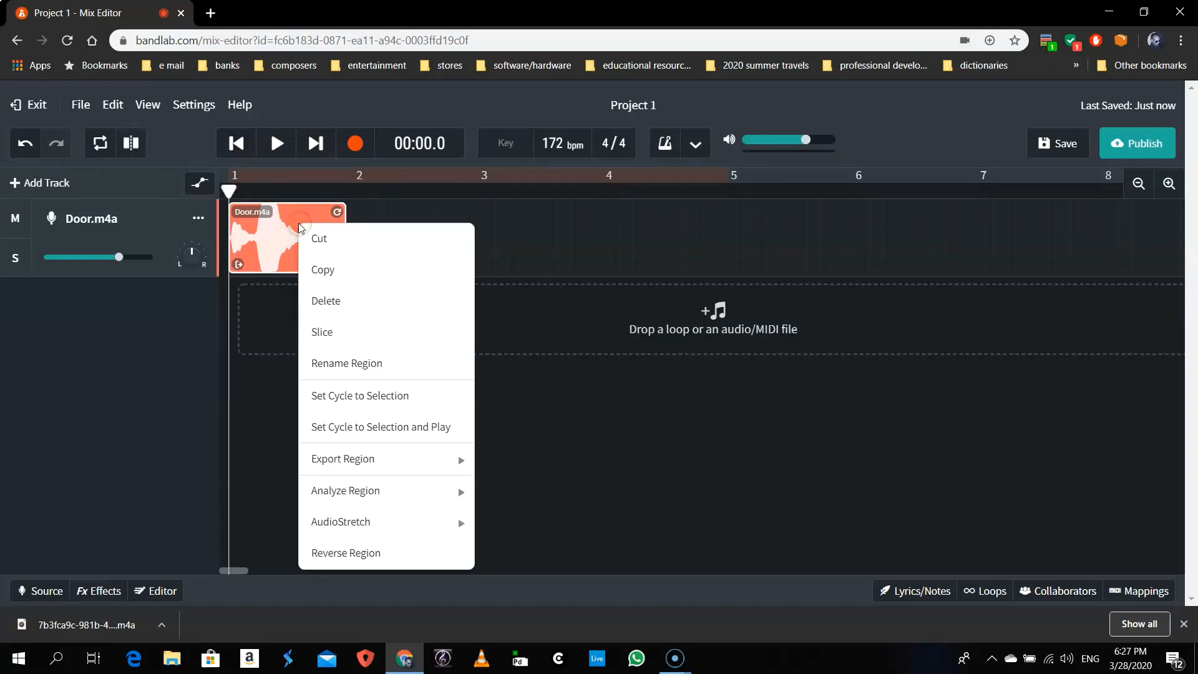
click(335, 557)
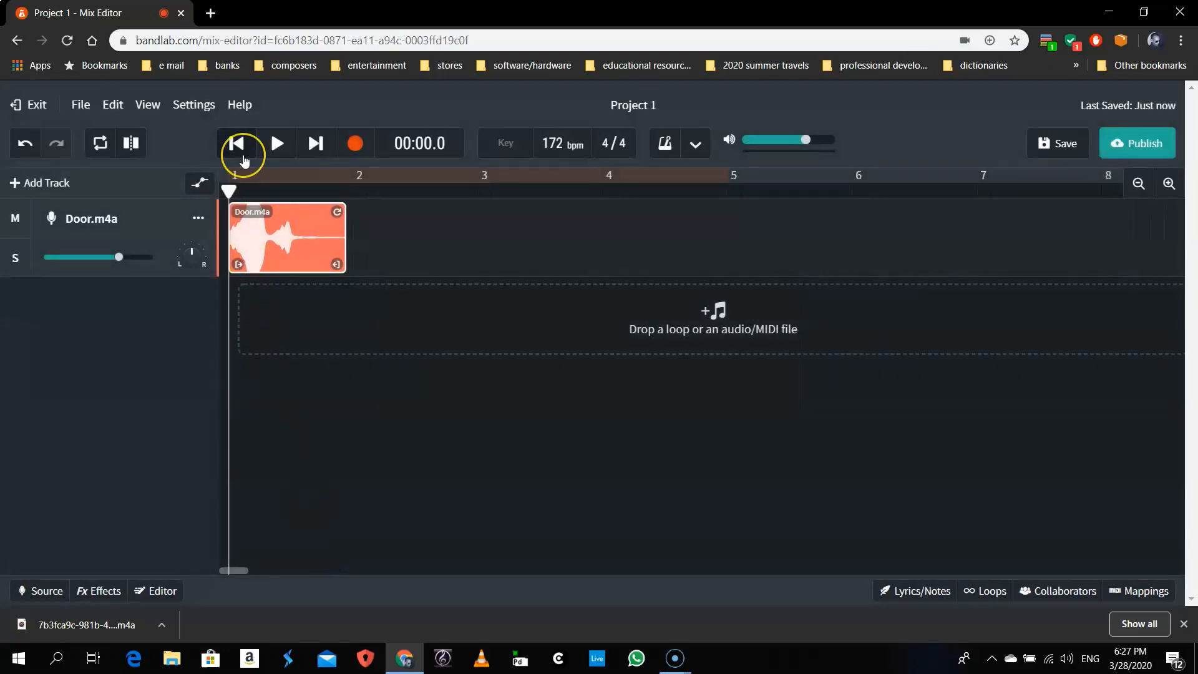
key(space)
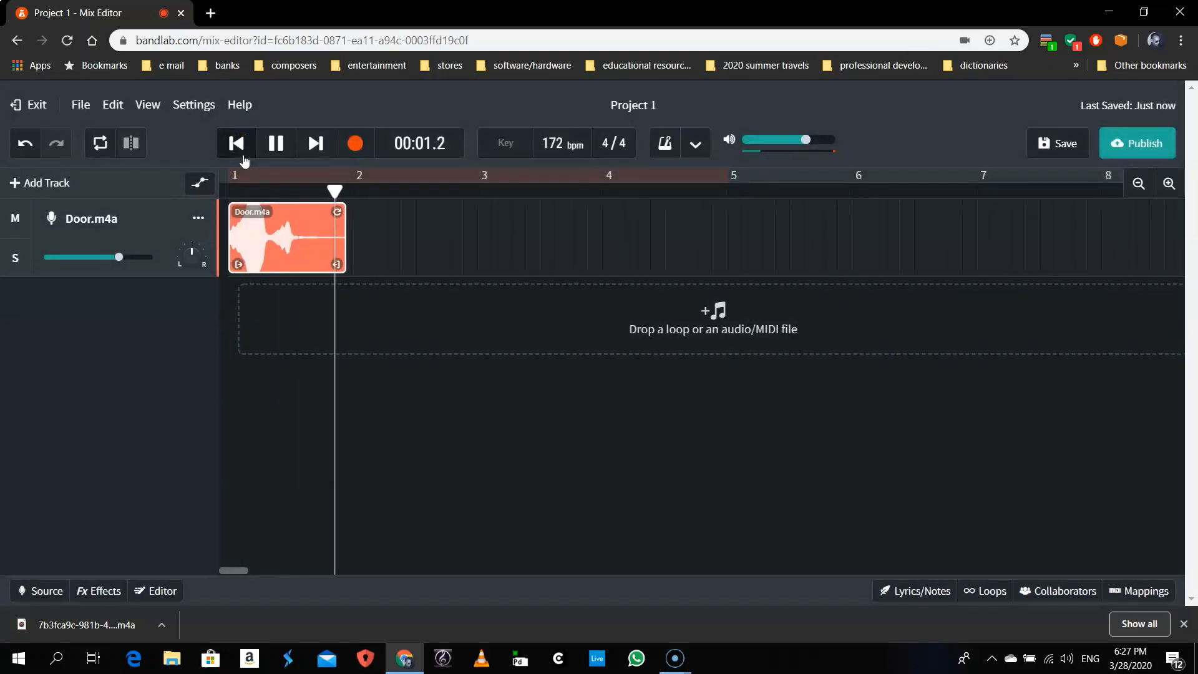
key(space)
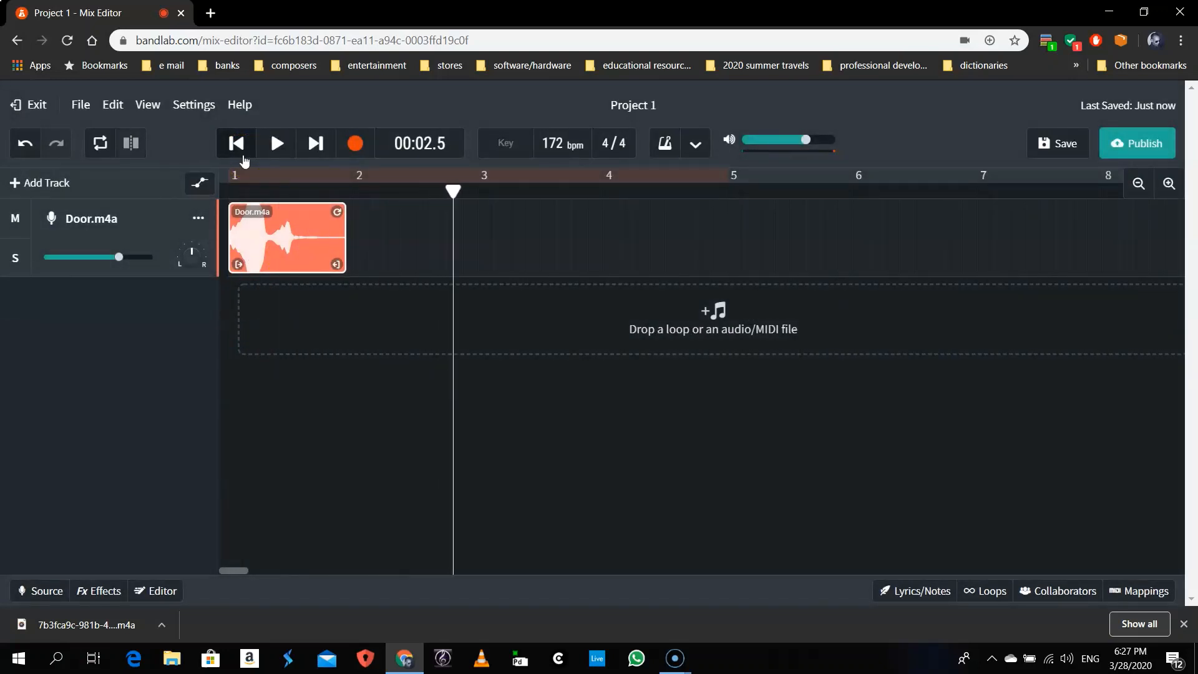
Open the full AudioStretch settings for the reversed door region and rewind its preview to the start
right_click(321, 226)
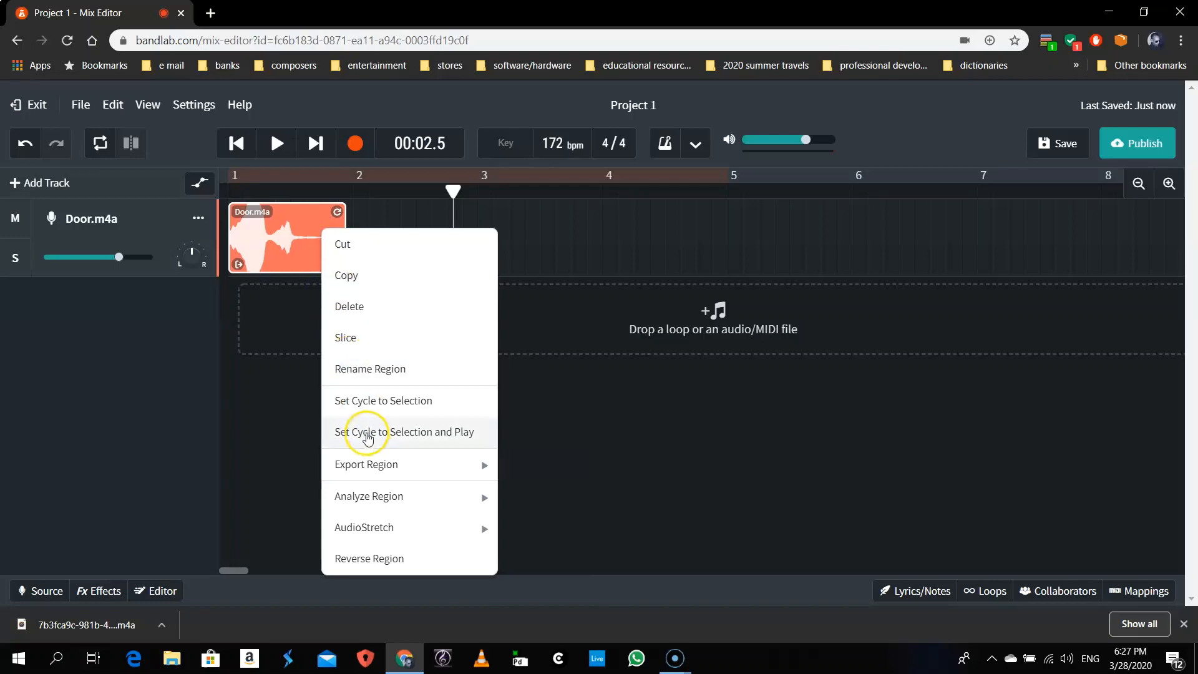
mouse_move(368, 462)
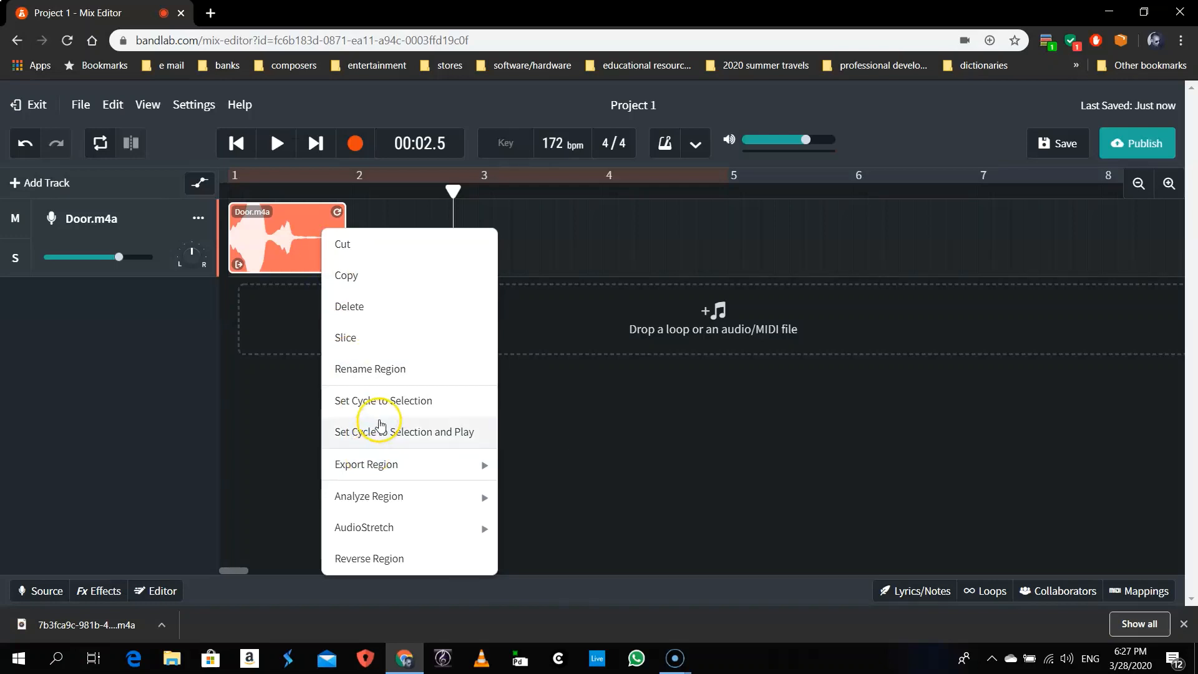
mouse_move(369, 532)
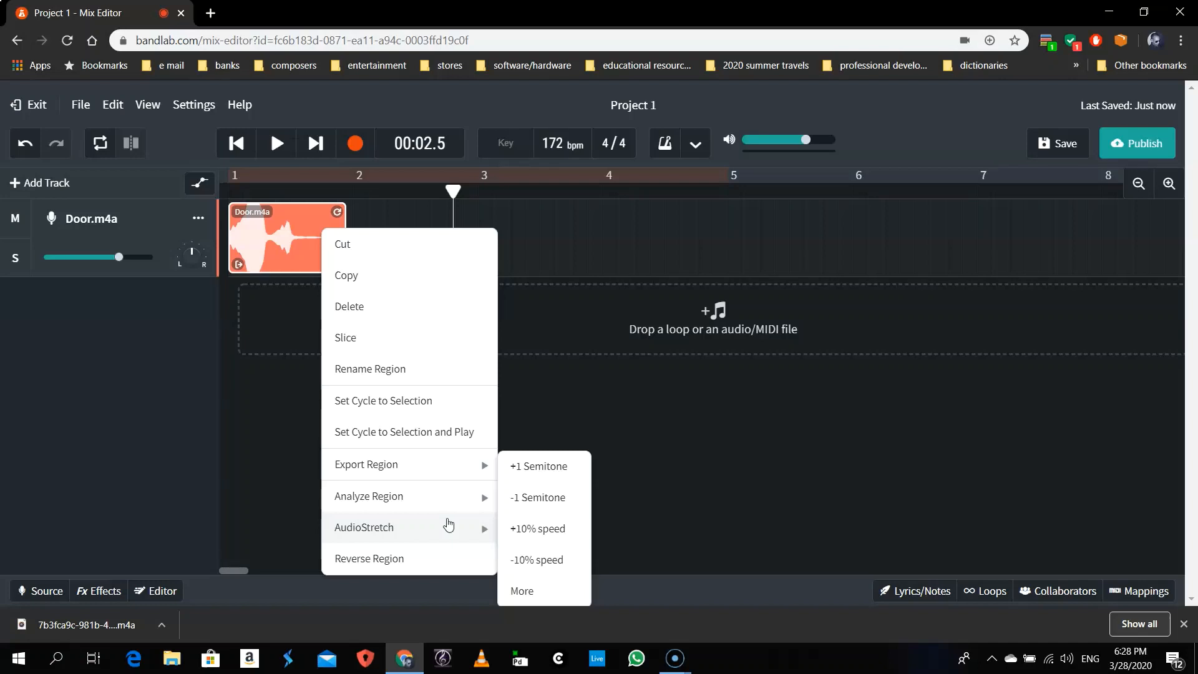
click(523, 593)
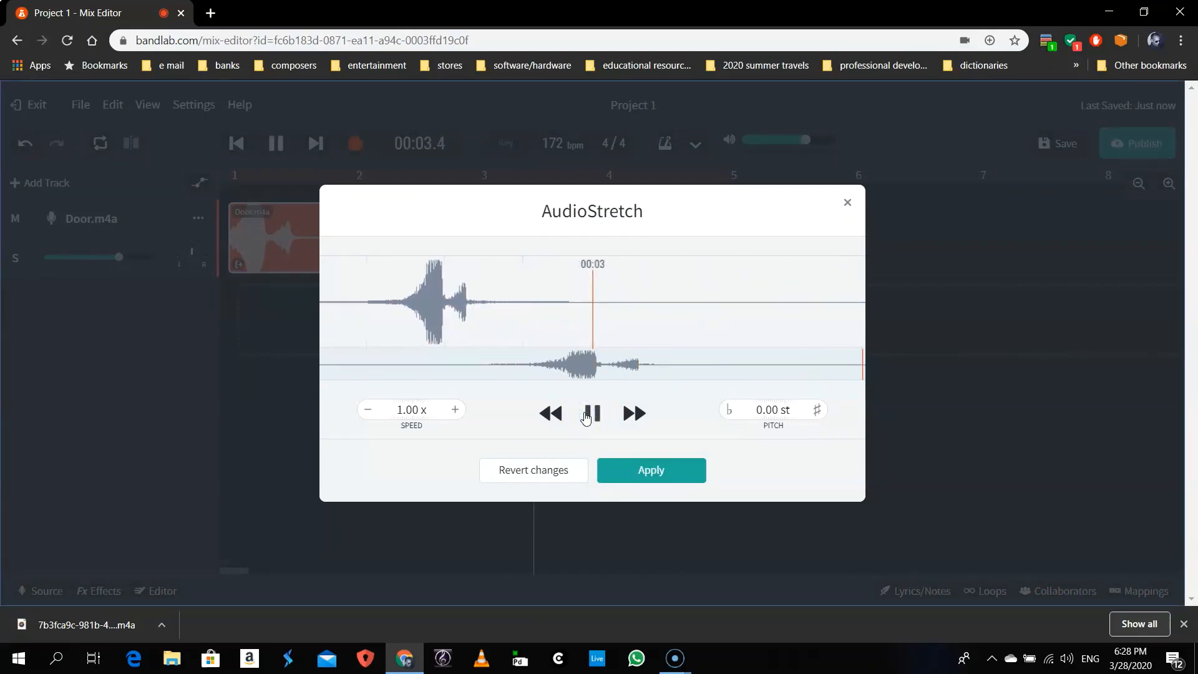
click(538, 474)
click(536, 479)
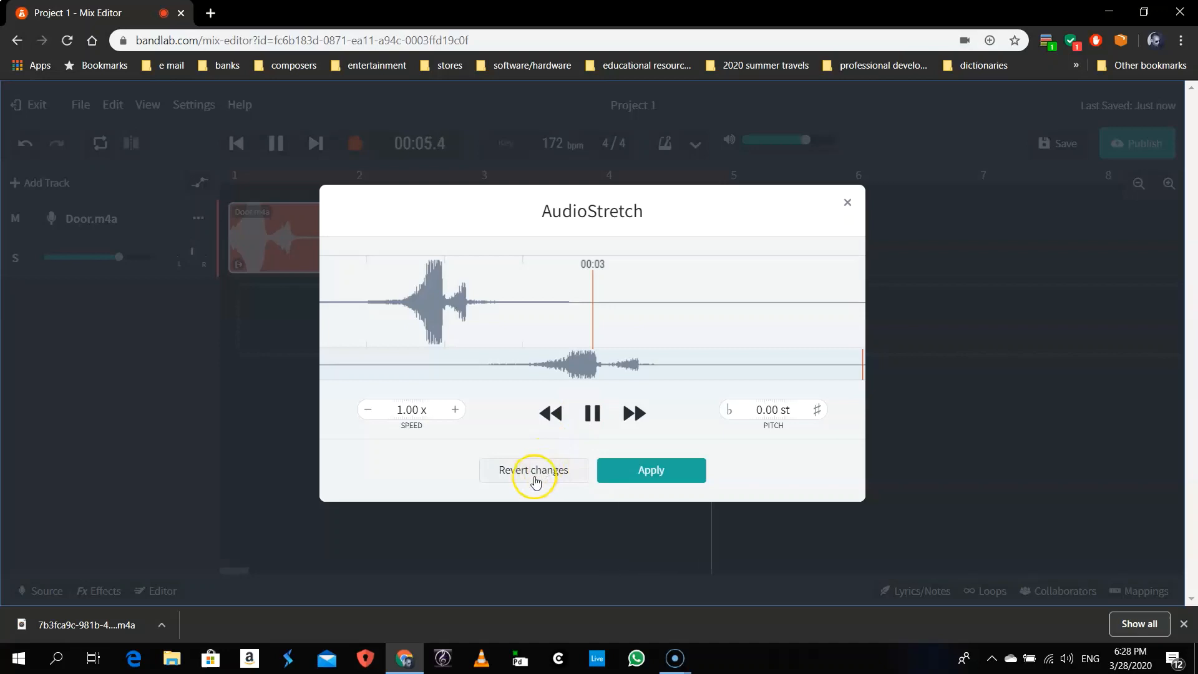
click(544, 416)
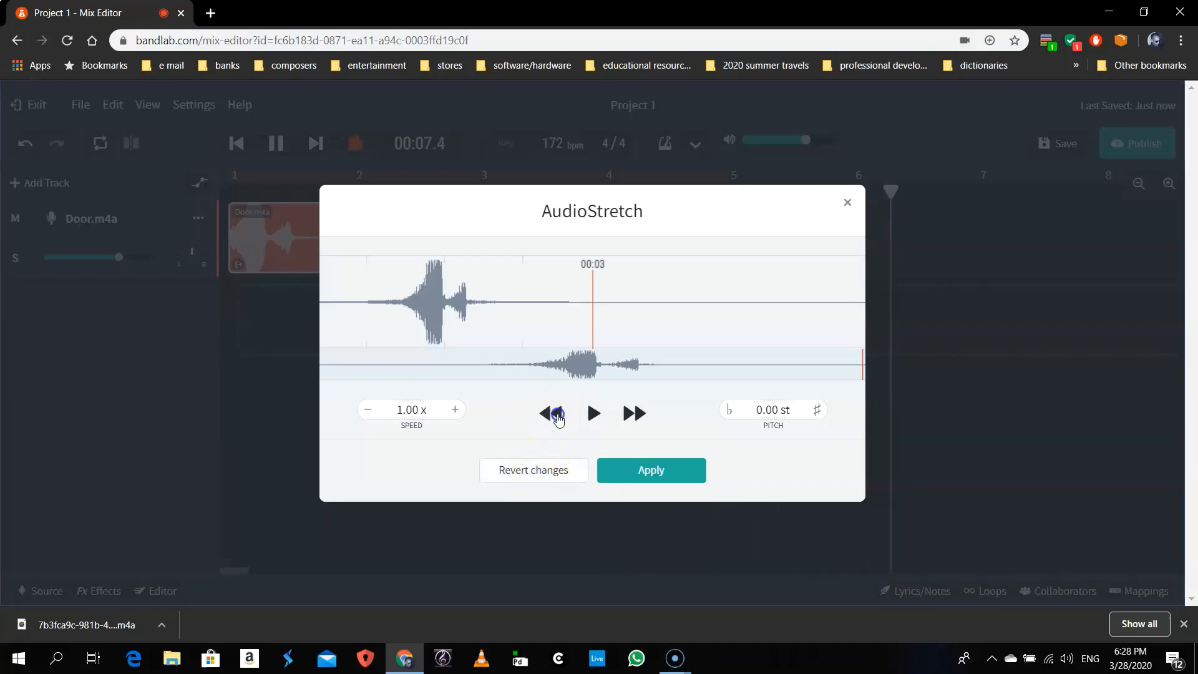
Set the door region's AudioStretch speed to 0.10x, preview the slowed sound and apply the stretch
key(space)
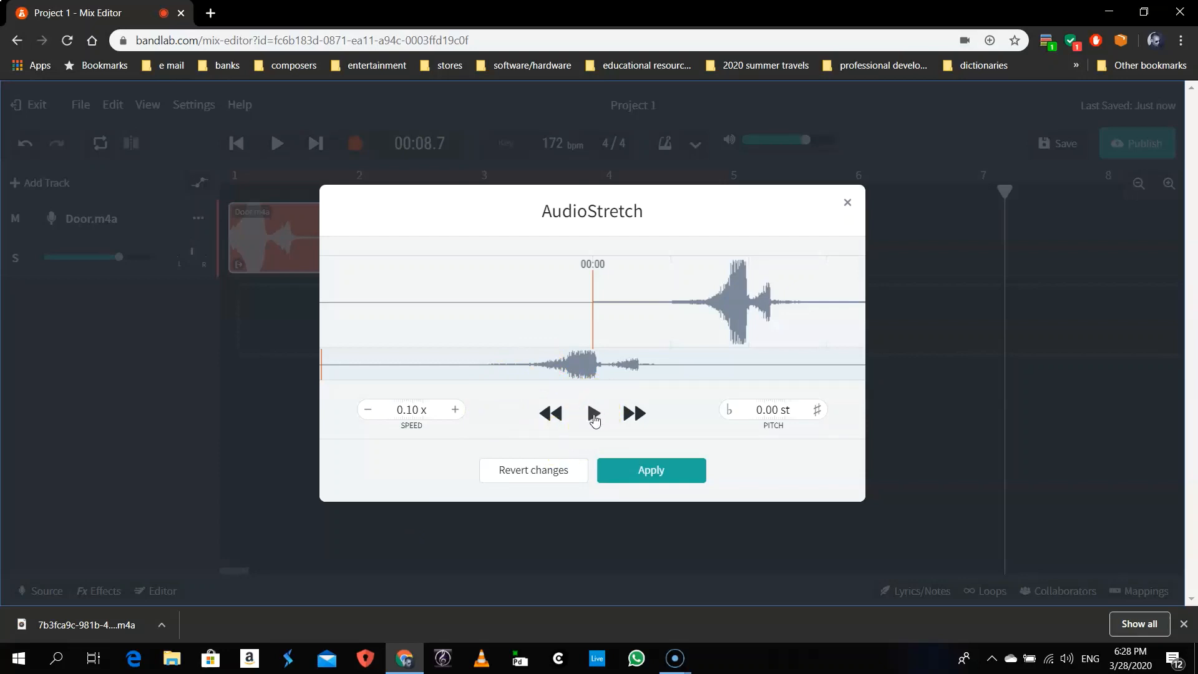
click(593, 414)
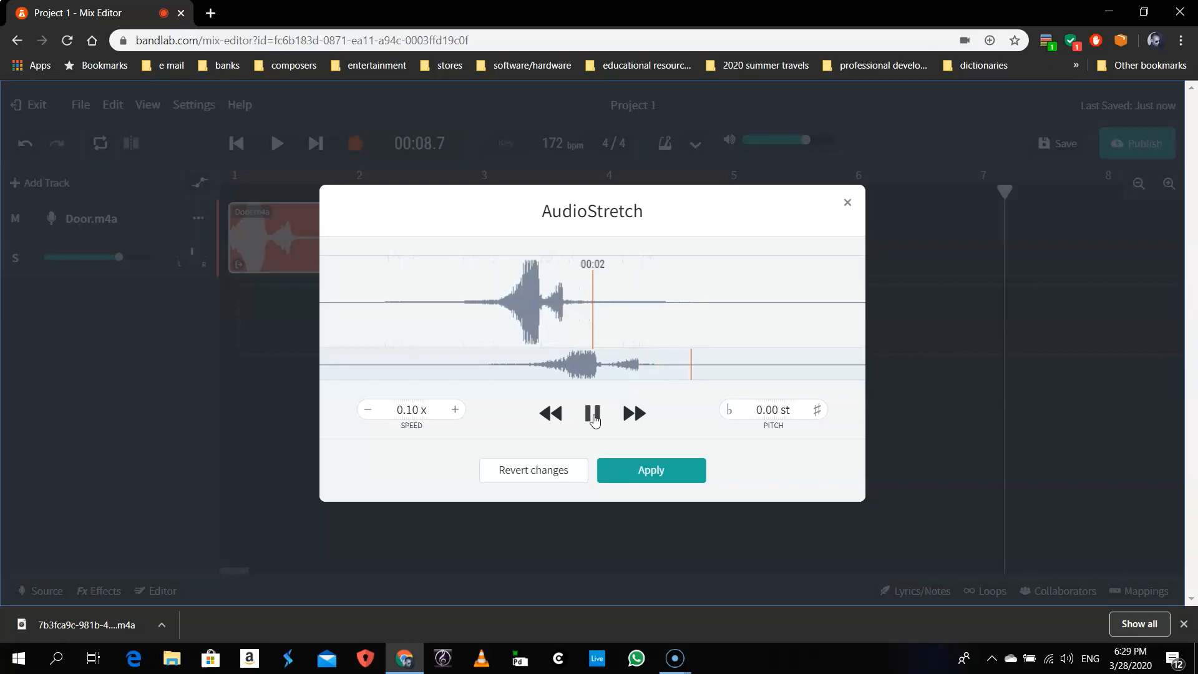
click(593, 414)
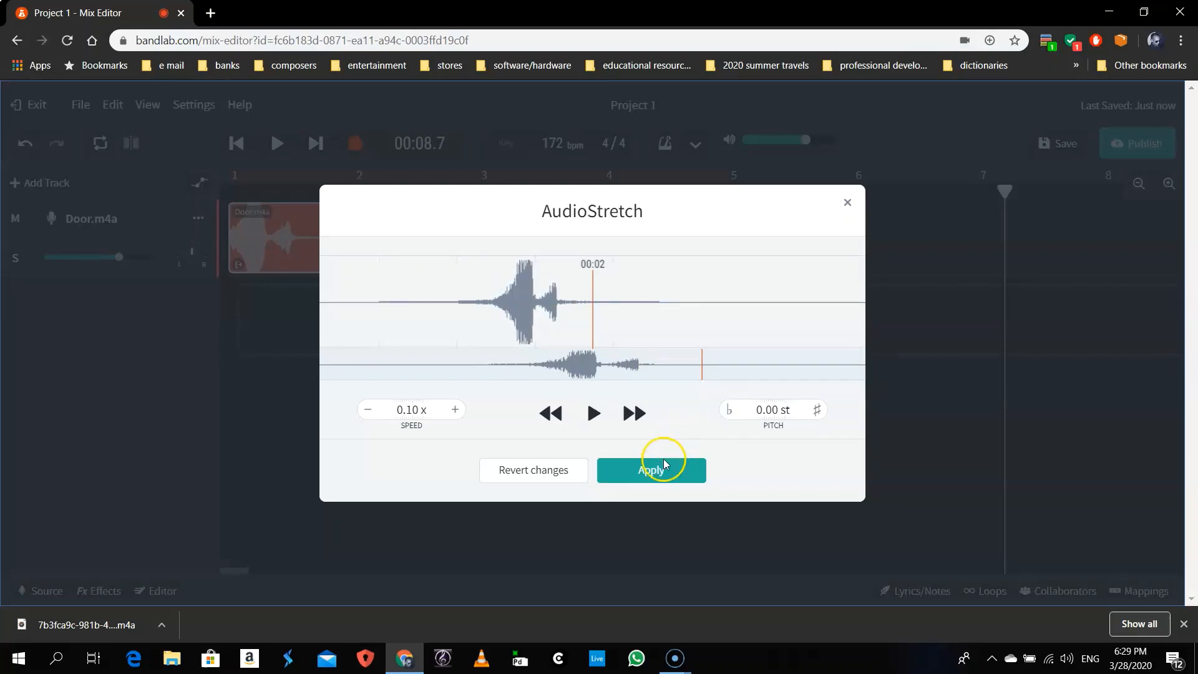
click(652, 475)
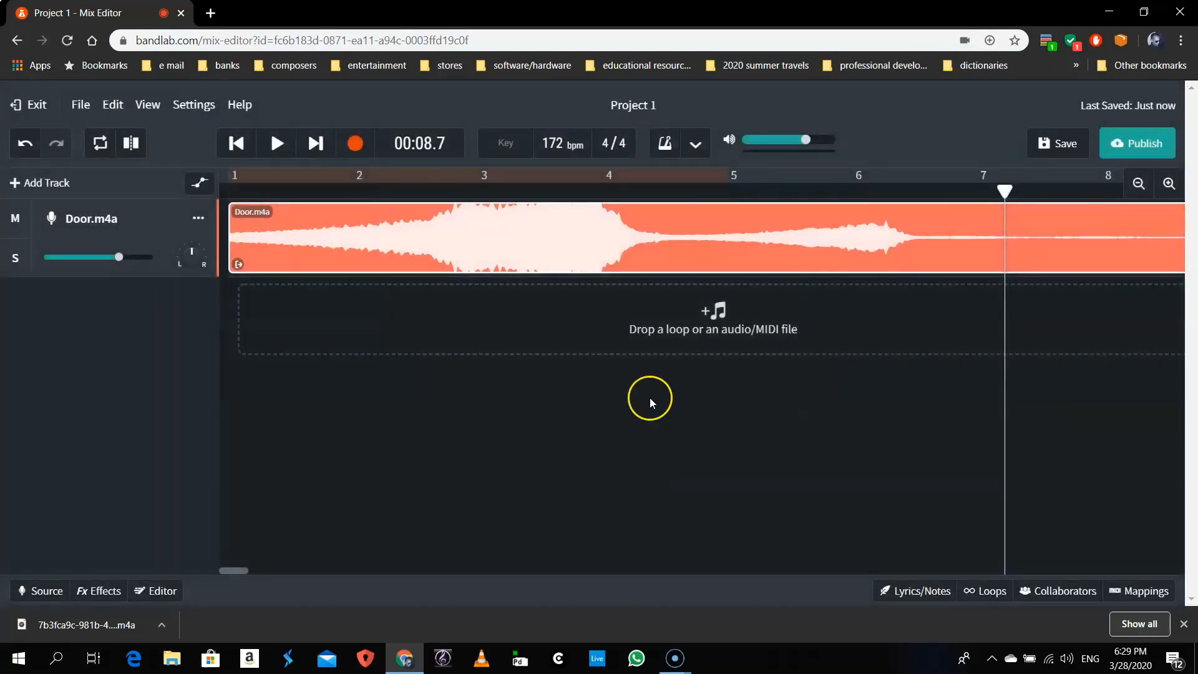
Lower the door region's pitch to -4.71 st in AudioStretch, preview it from the start and apply the change
right_click(687, 229)
mouse_move(842, 528)
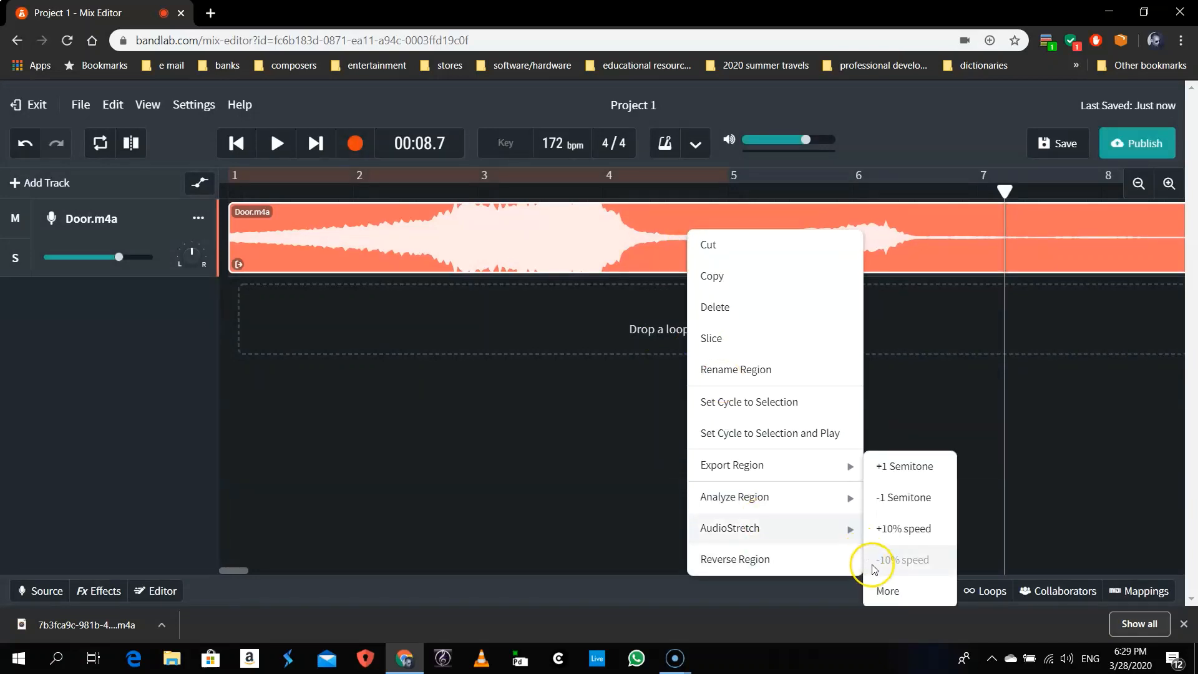
click(887, 592)
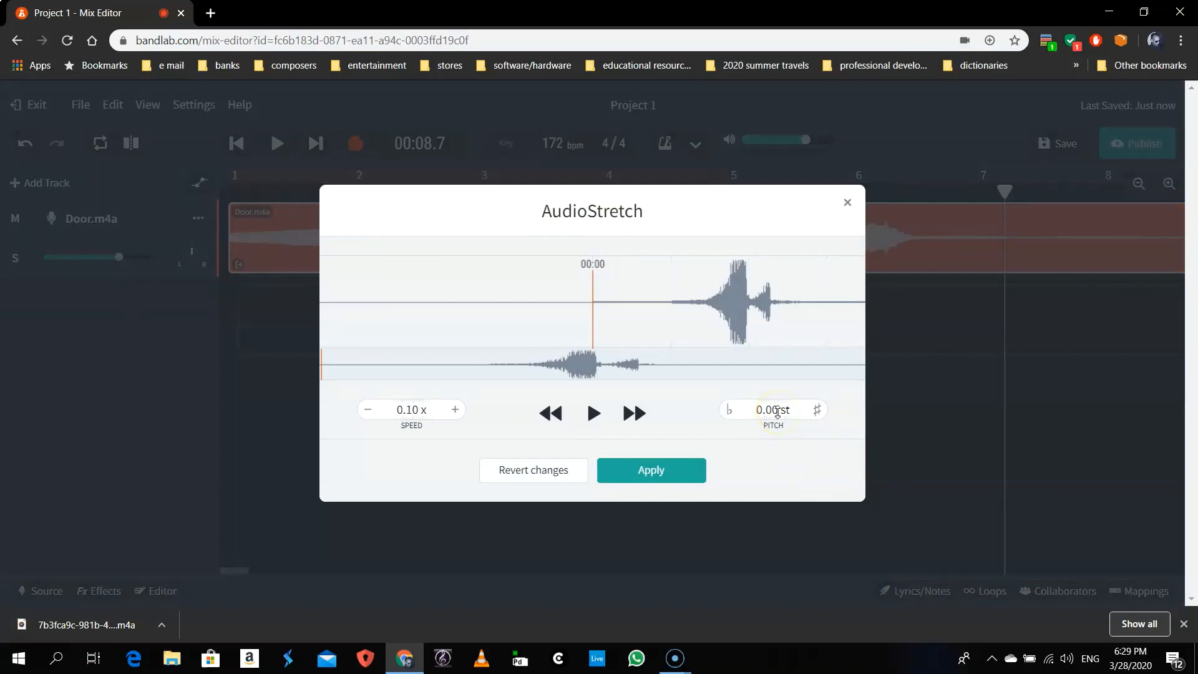
drag(777, 411, 774, 513)
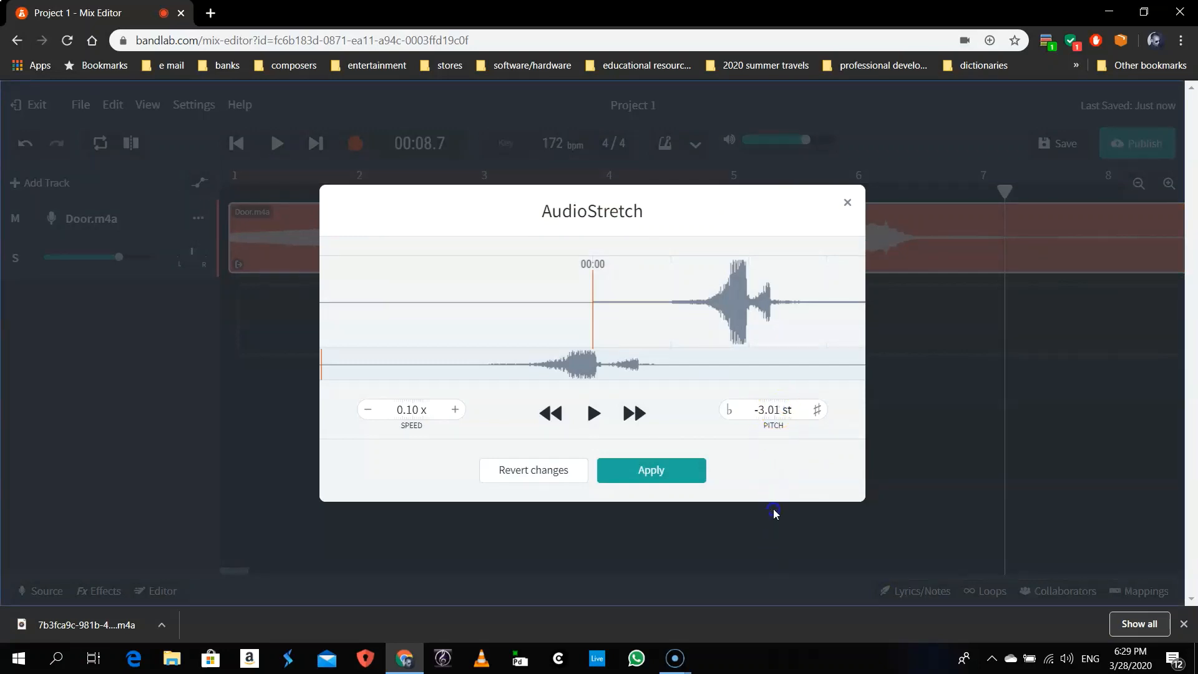
click(783, 422)
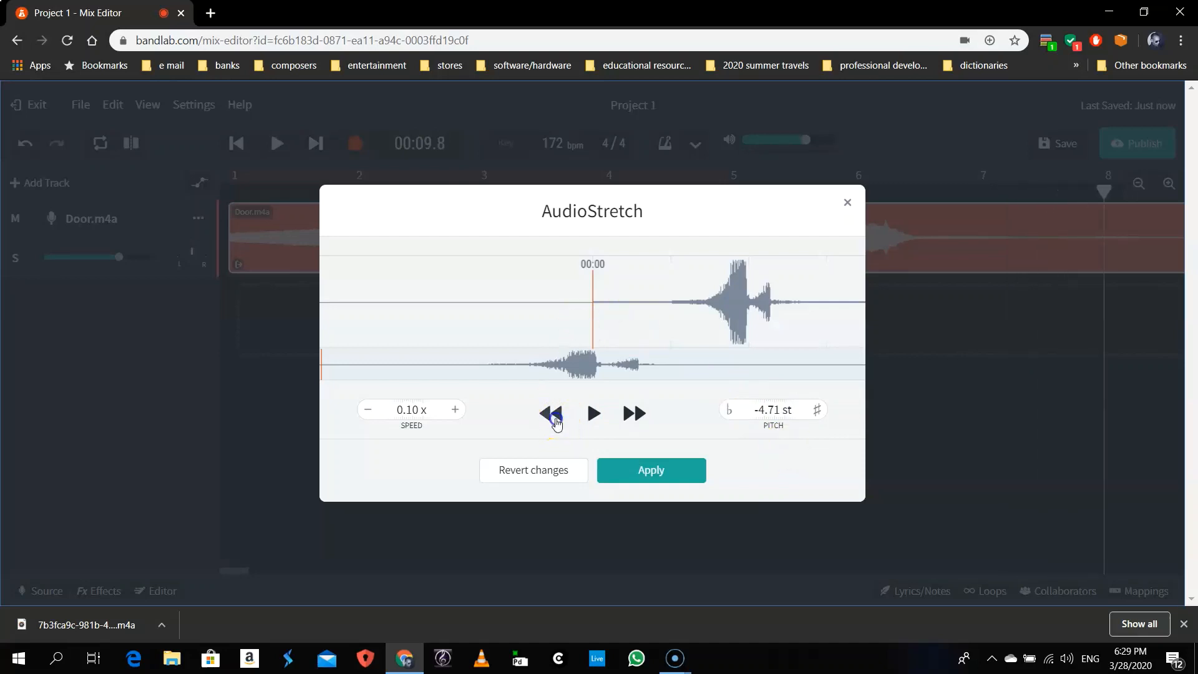
click(594, 414)
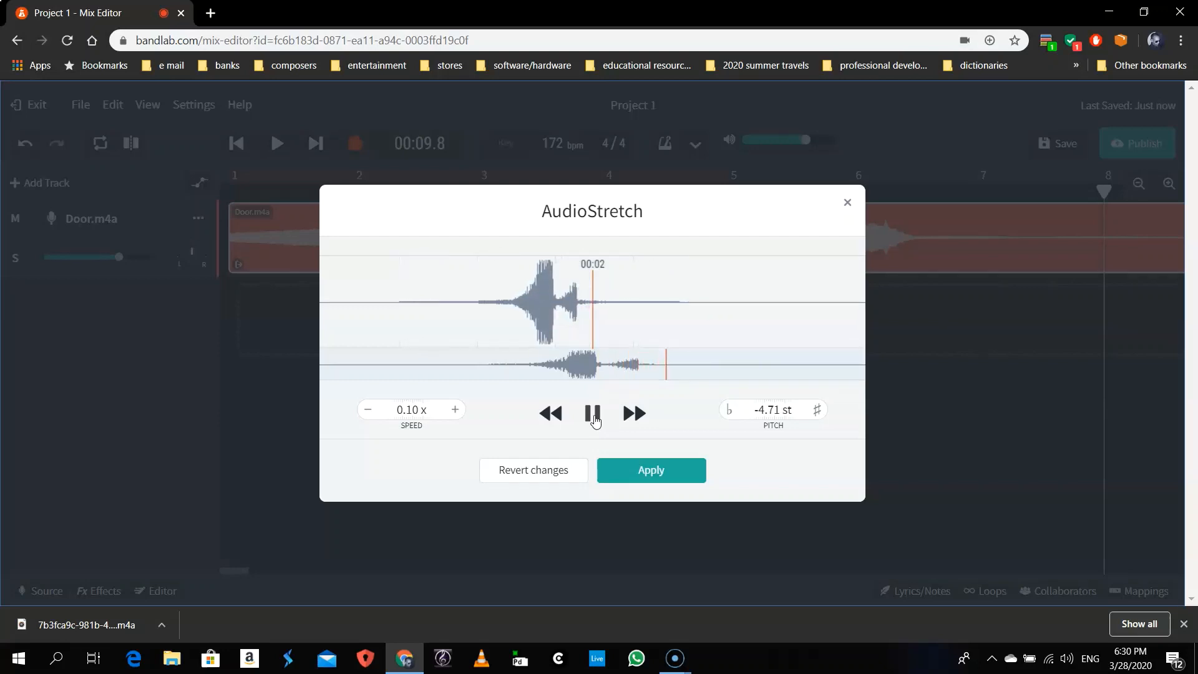
click(594, 414)
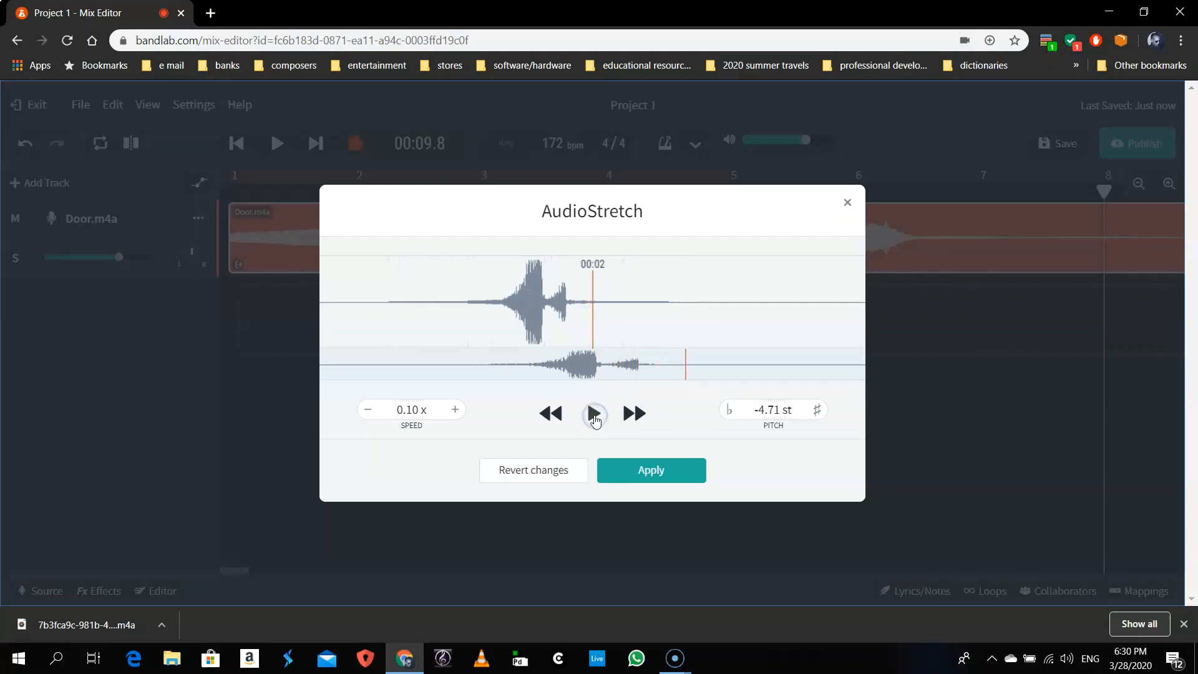
click(646, 462)
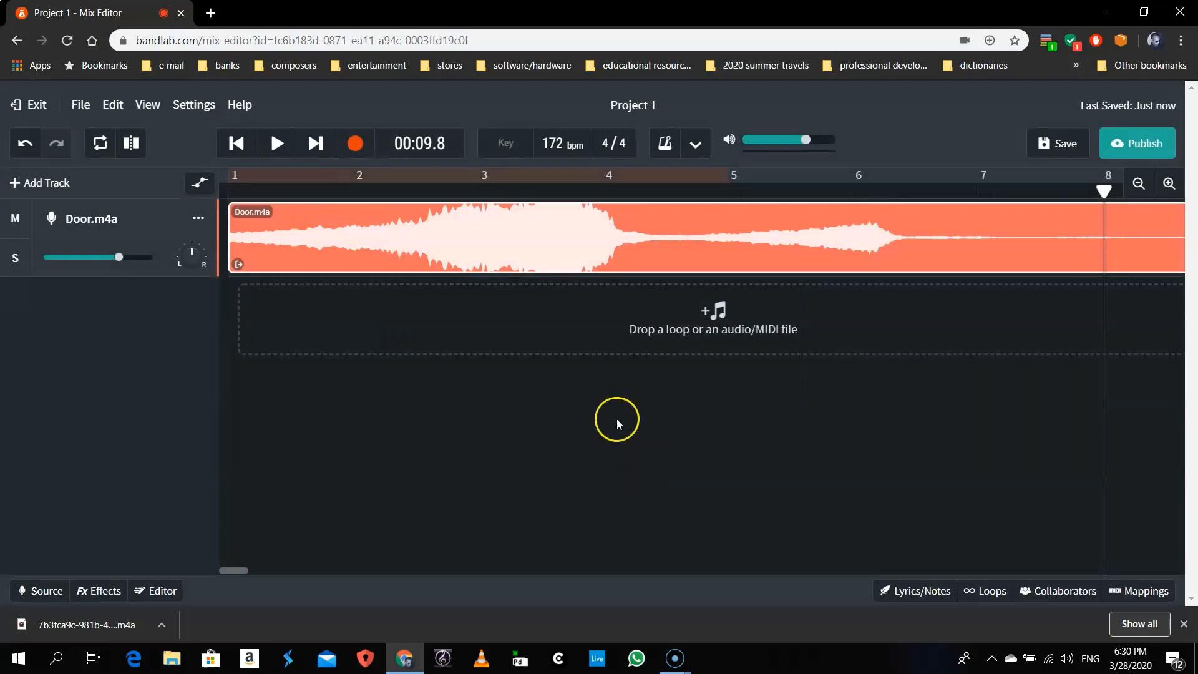
Listen to the stretched and pitch-shifted door clip from the start of the track through its end
click(236, 143)
key(space)
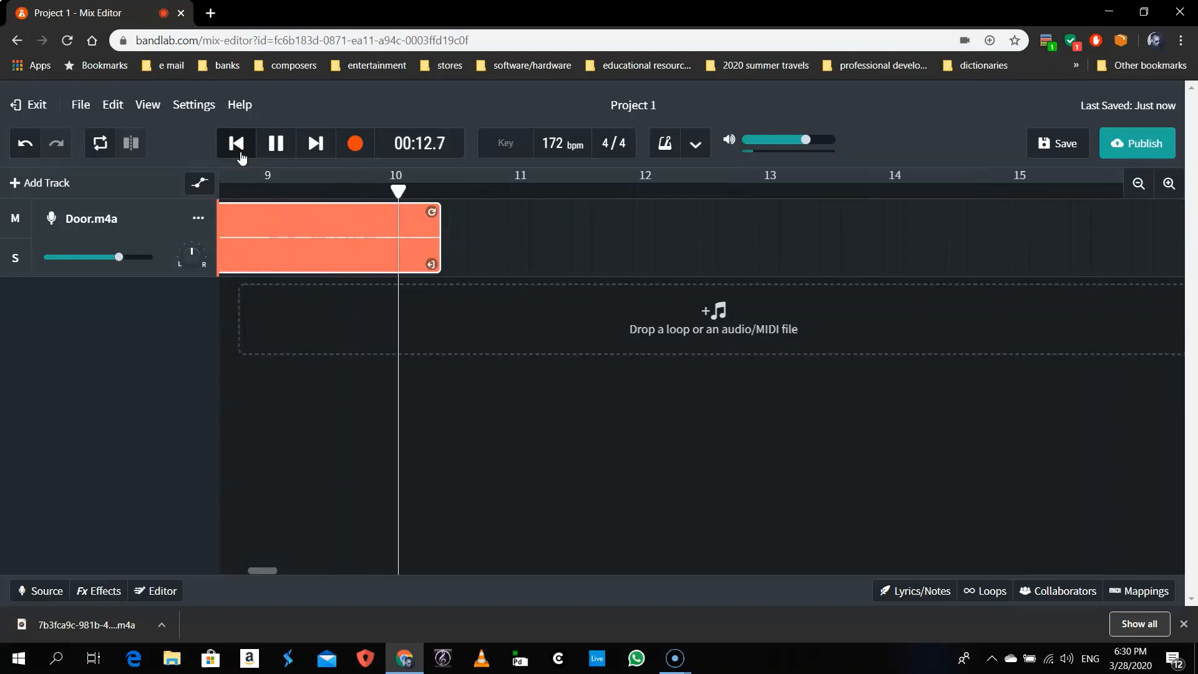
key(space)
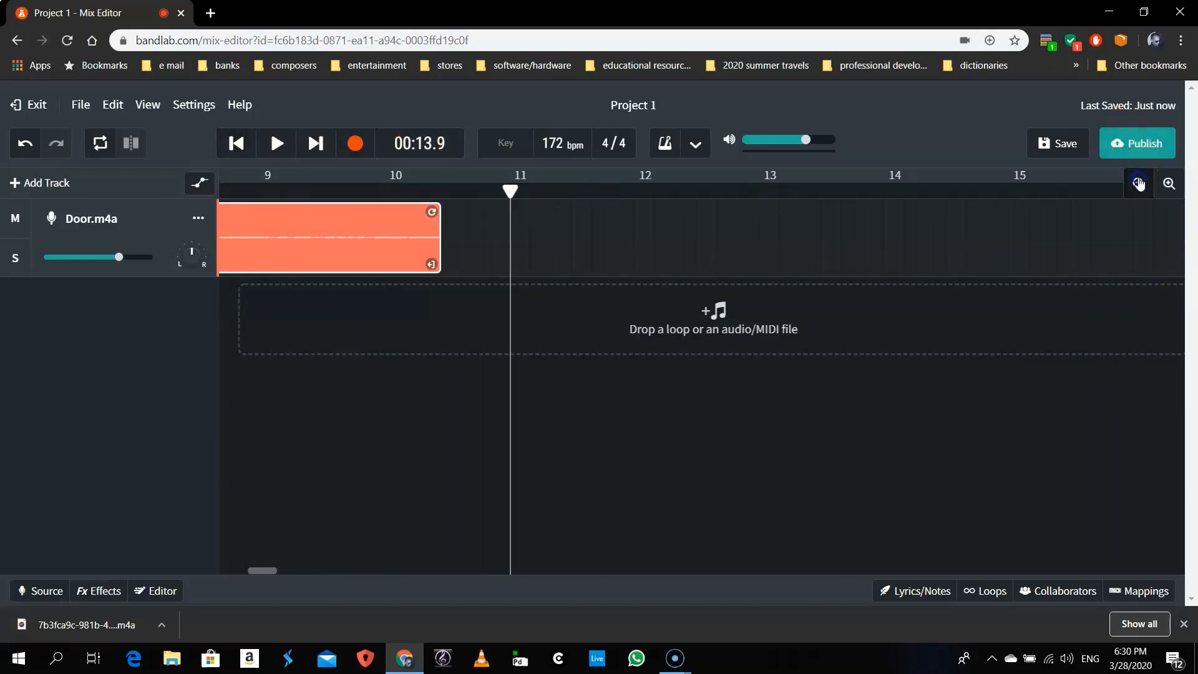
Slice the door clip at 00:07.7, just after the sound fades, and delete the near-silent slice that follows
click(1138, 182)
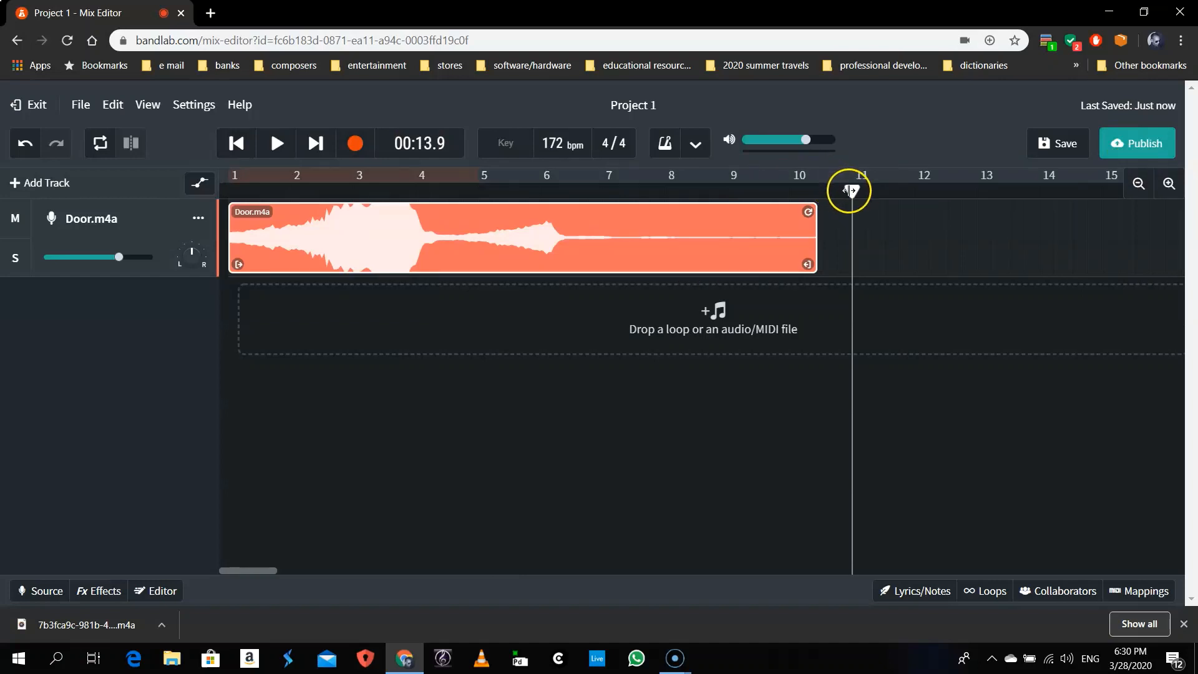
drag(850, 188, 585, 207)
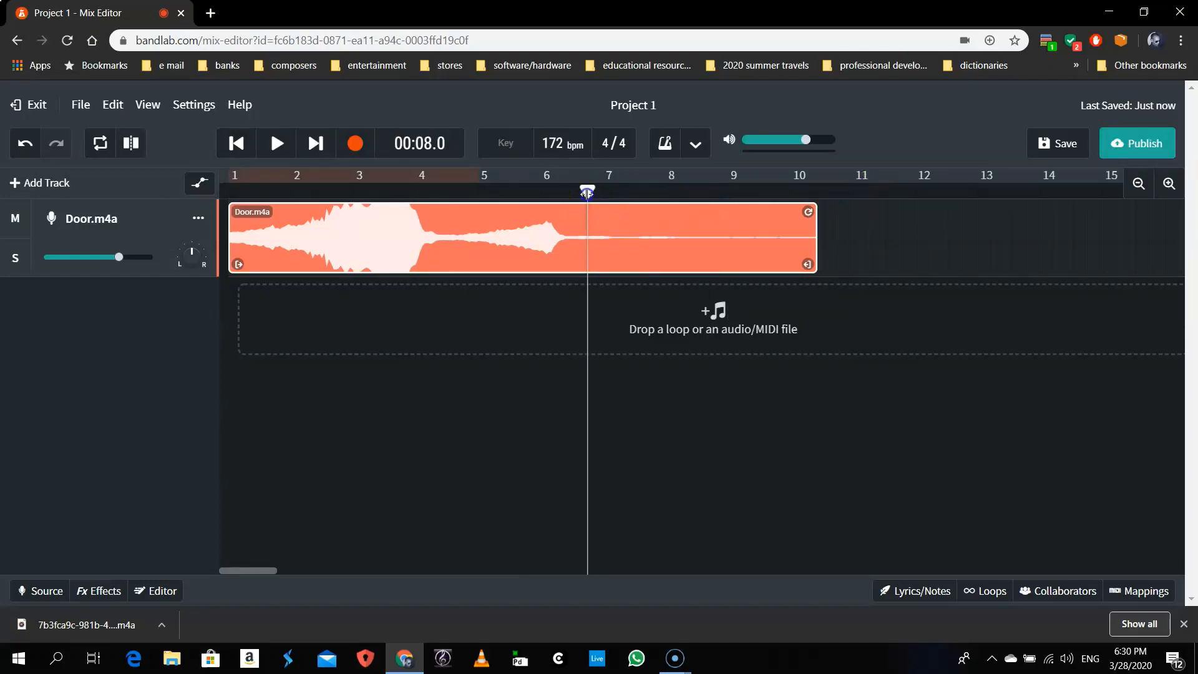
drag(587, 193, 574, 196)
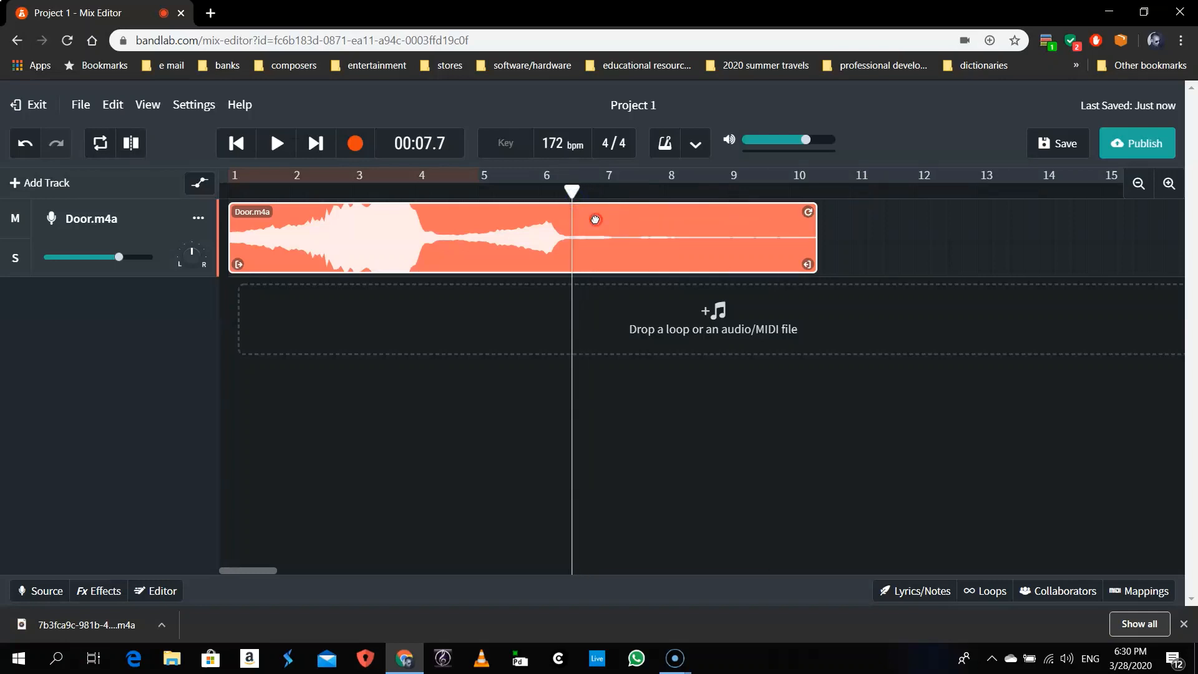
right_click(595, 220)
click(627, 325)
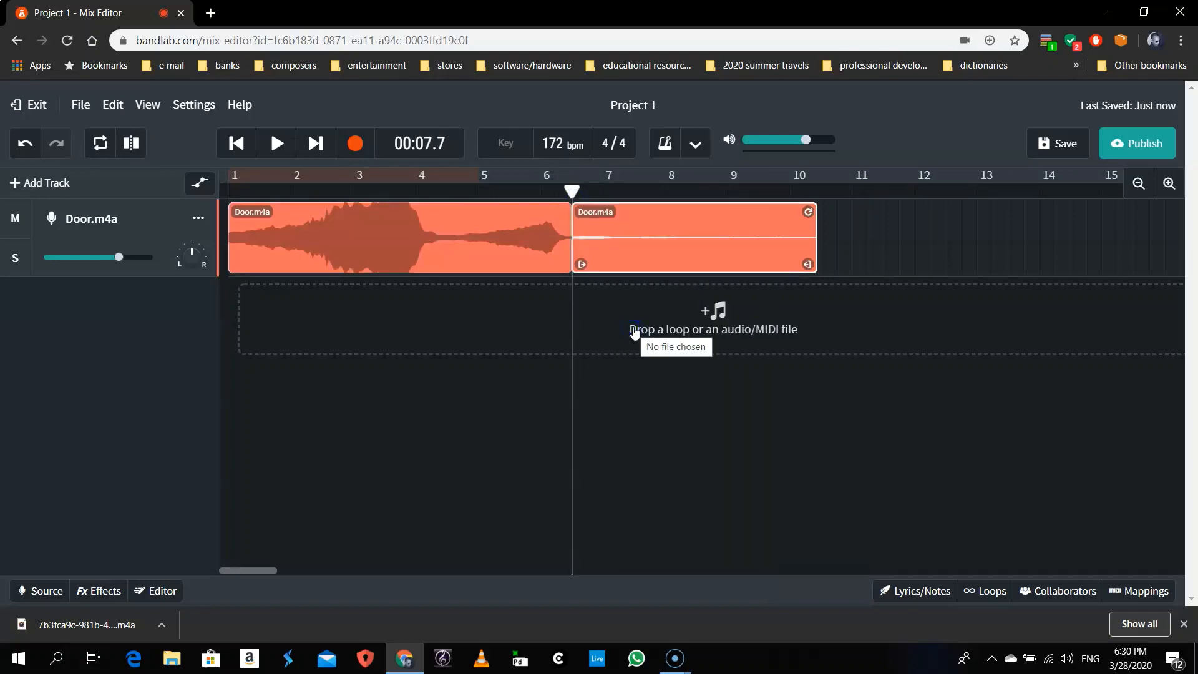
click(659, 232)
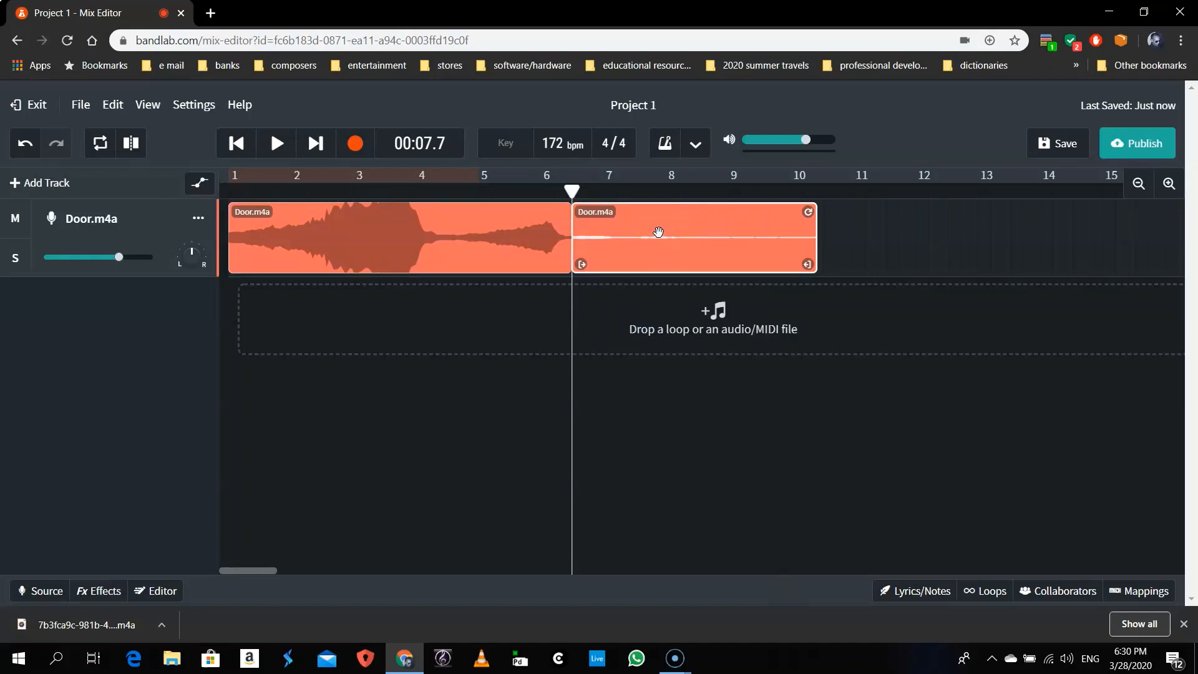
key(Delete)
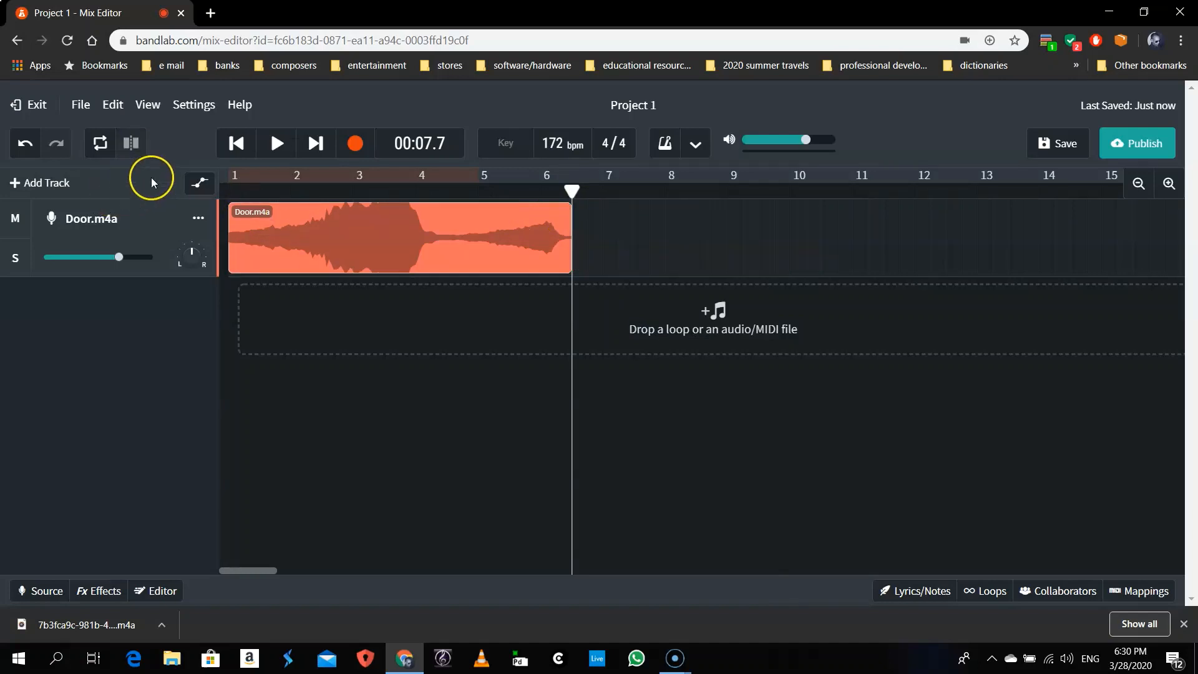
Add a volume automation fade-out on the door track that drops to silence at the clip's end
click(196, 184)
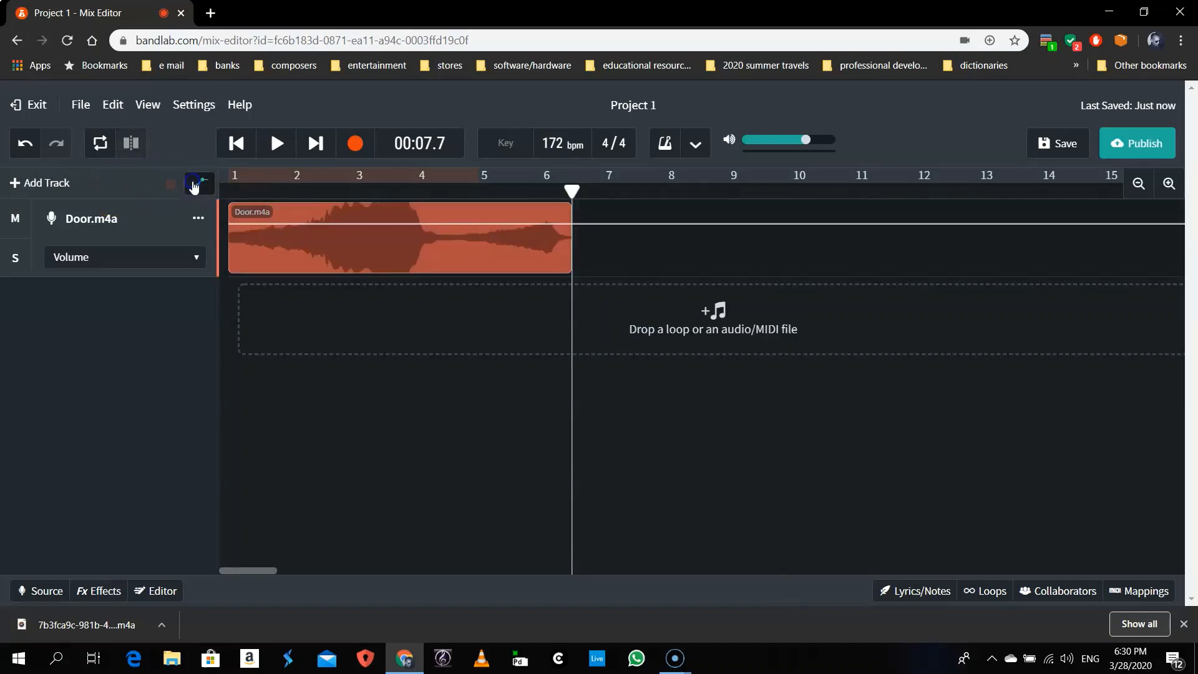
click(555, 223)
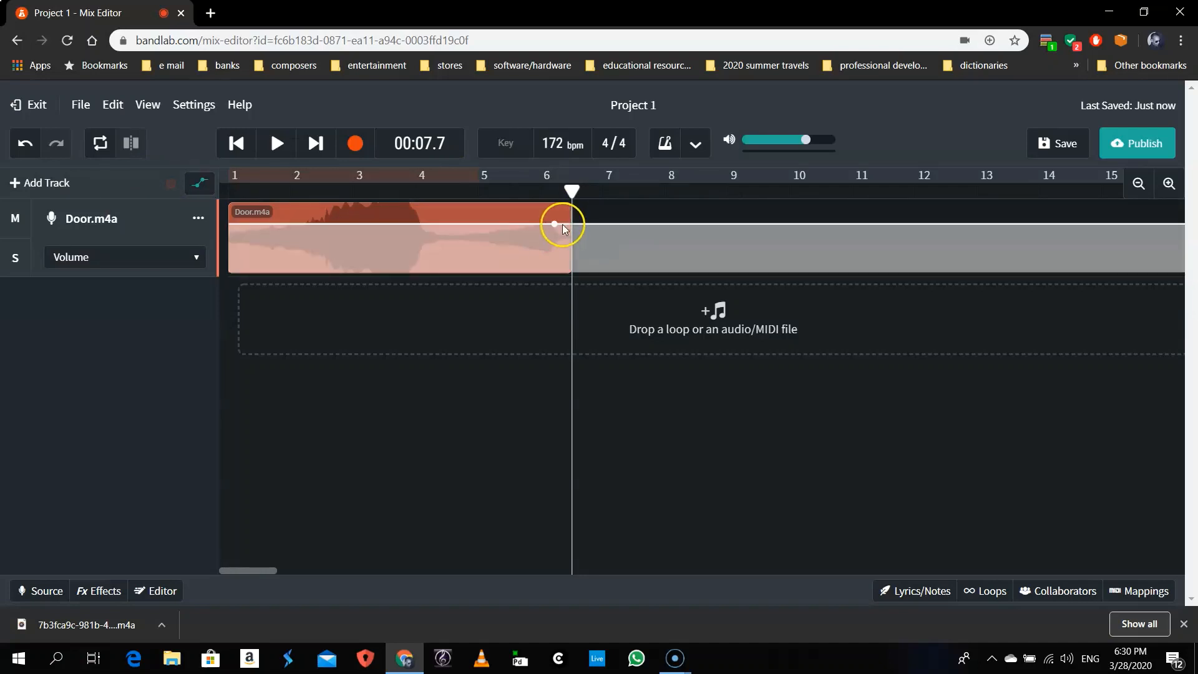
drag(566, 226, 570, 284)
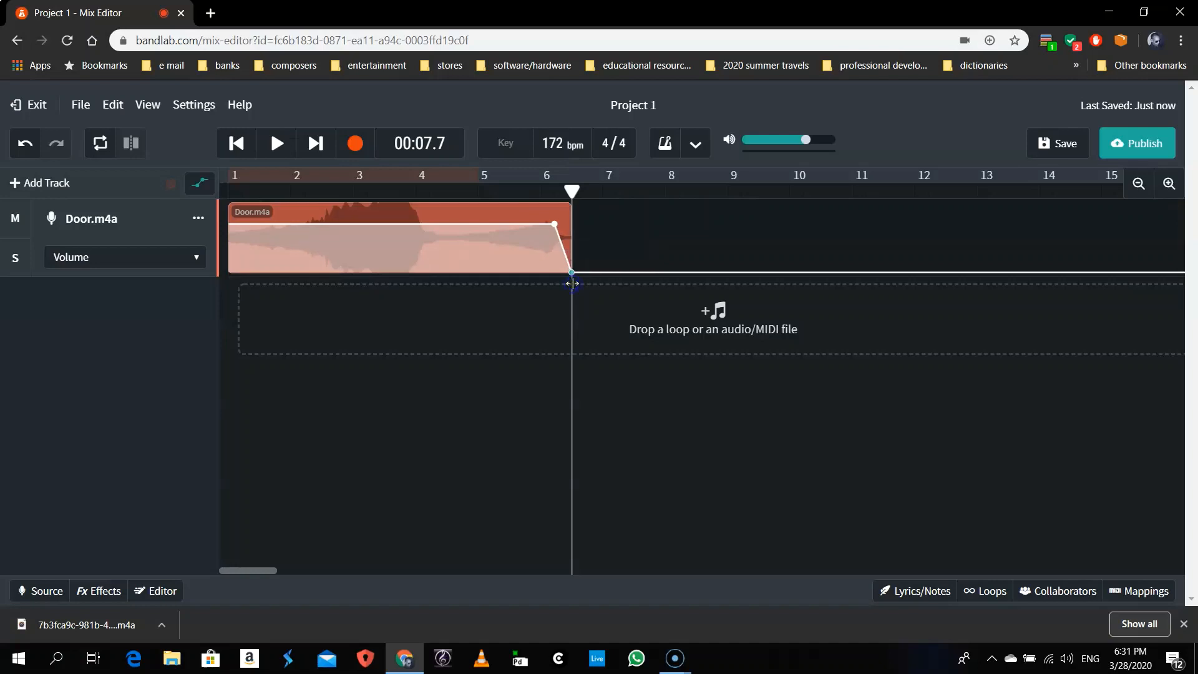
Export the project's stems and download the Door.m4a track
click(81, 105)
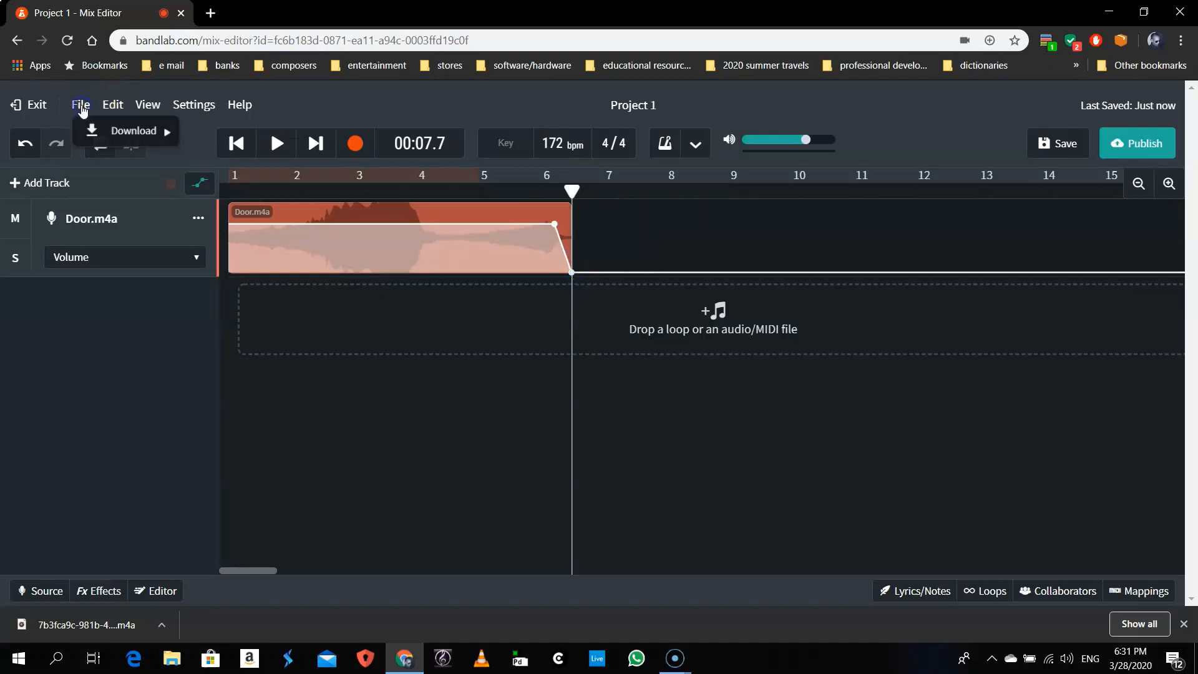
click(111, 129)
click(208, 133)
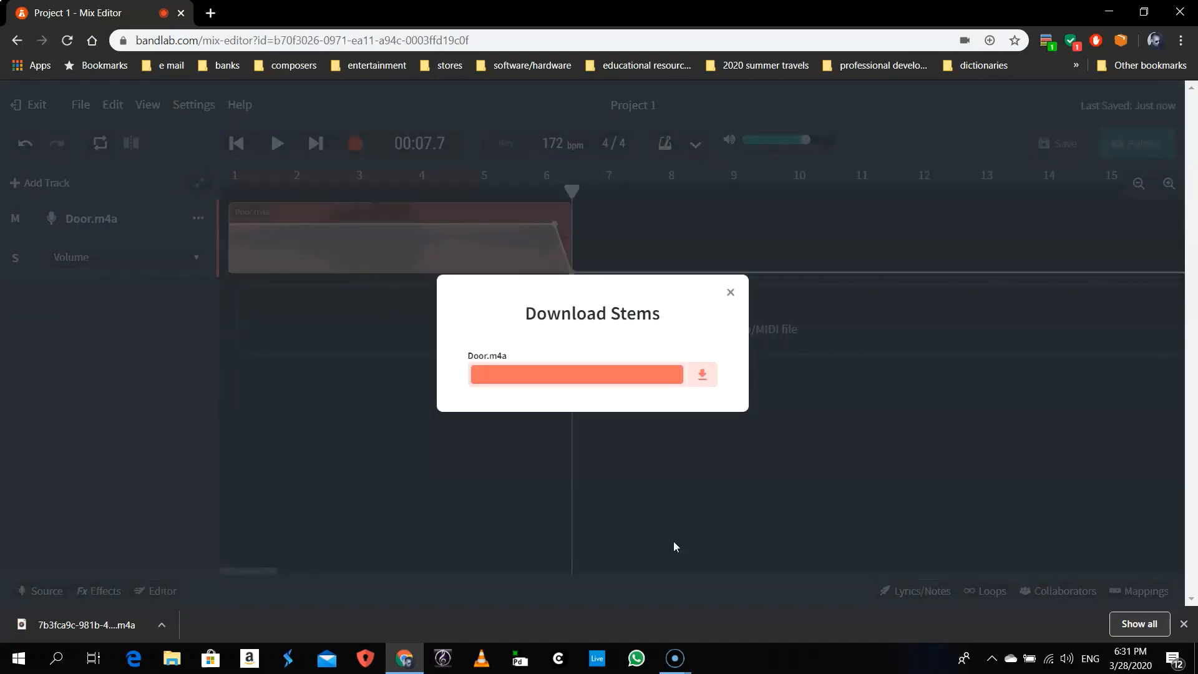
click(701, 376)
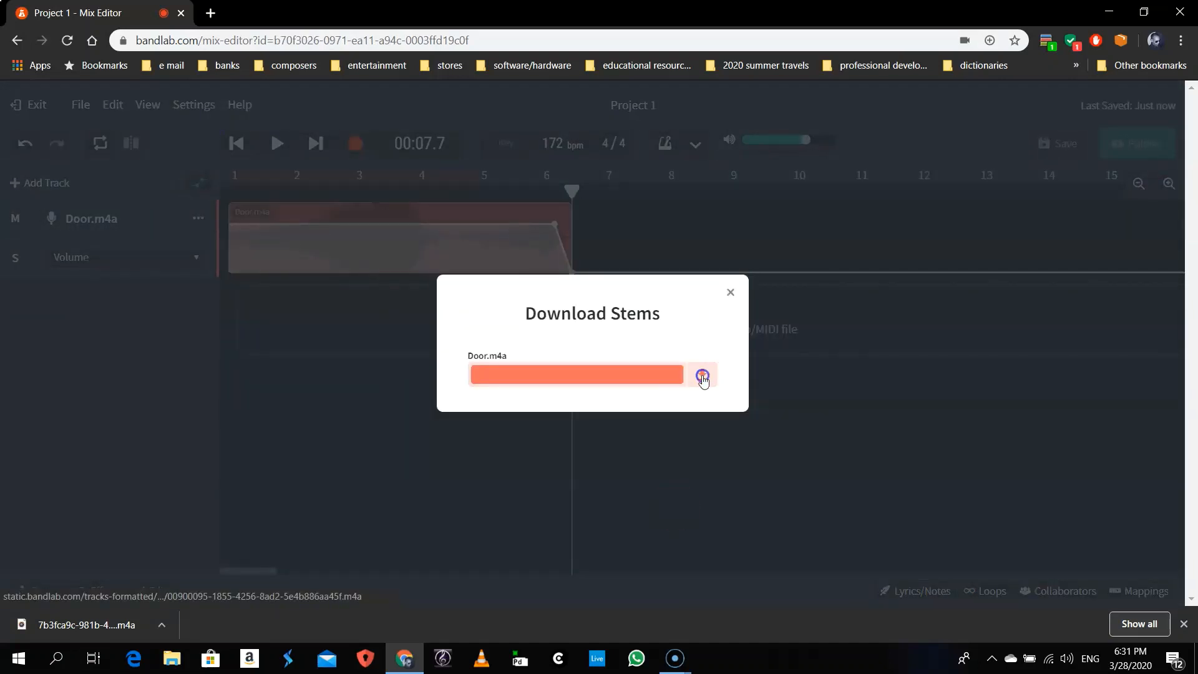